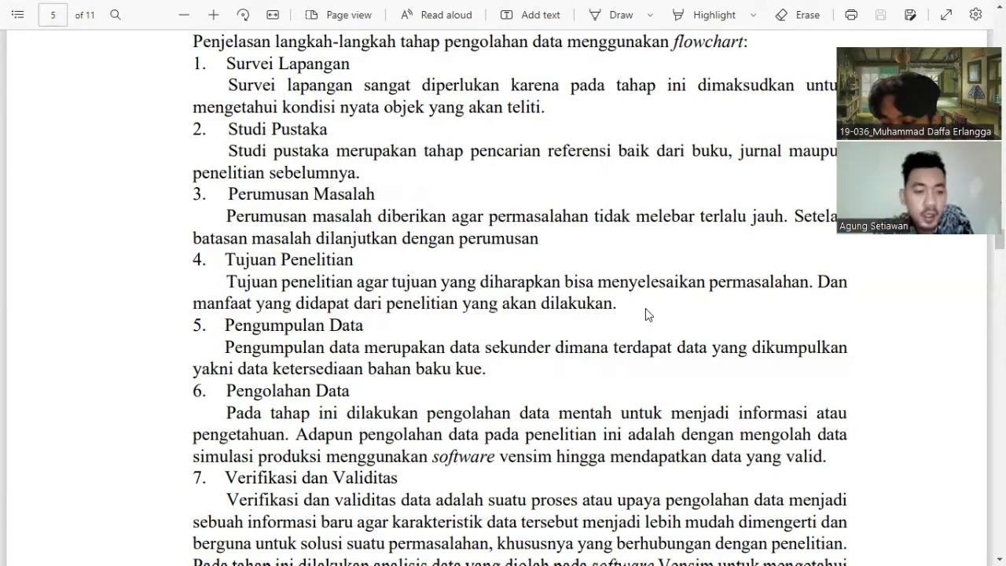
Read the report's data-processing stages on page 5 through to the verification part of Hasil dan Pembahasan on page 6
{"action": "scroll", "coordinate": [646, 308], "scroll_direction": "down", "scroll_amount": 5}
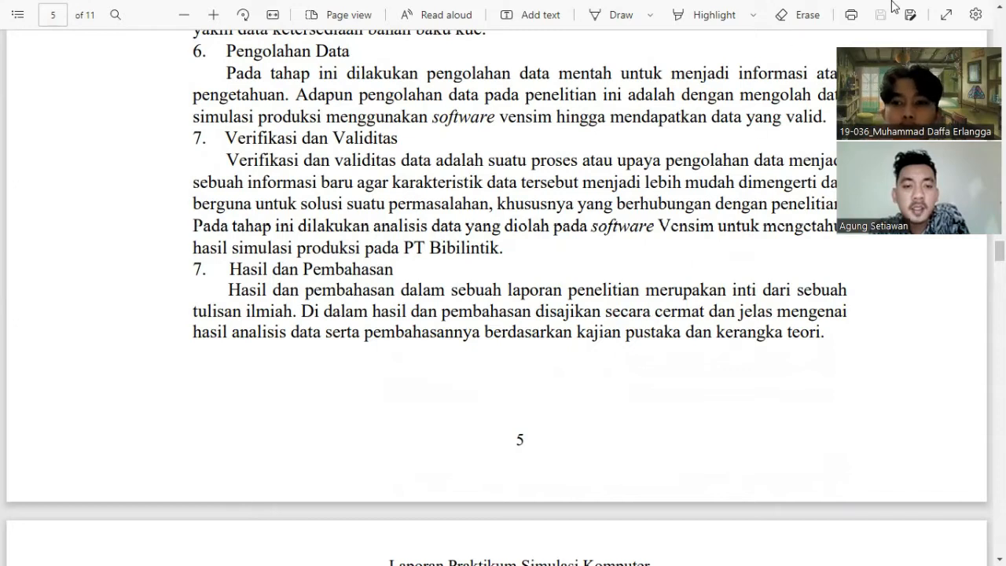
{"action": "mouse_move", "coordinate": [892, 6]}
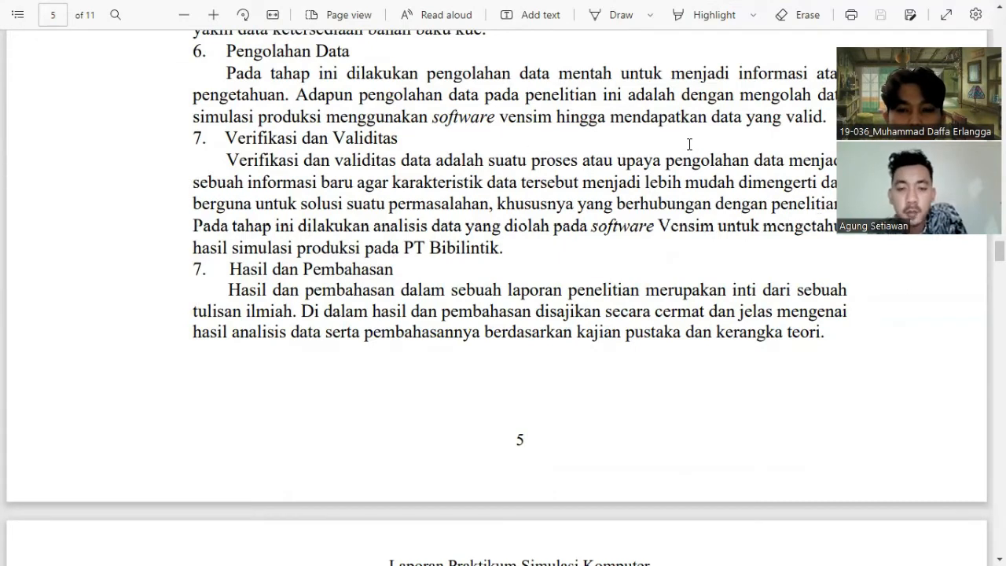
{"action": "scroll", "coordinate": [690, 144], "scroll_direction": "down", "scroll_amount": 7}
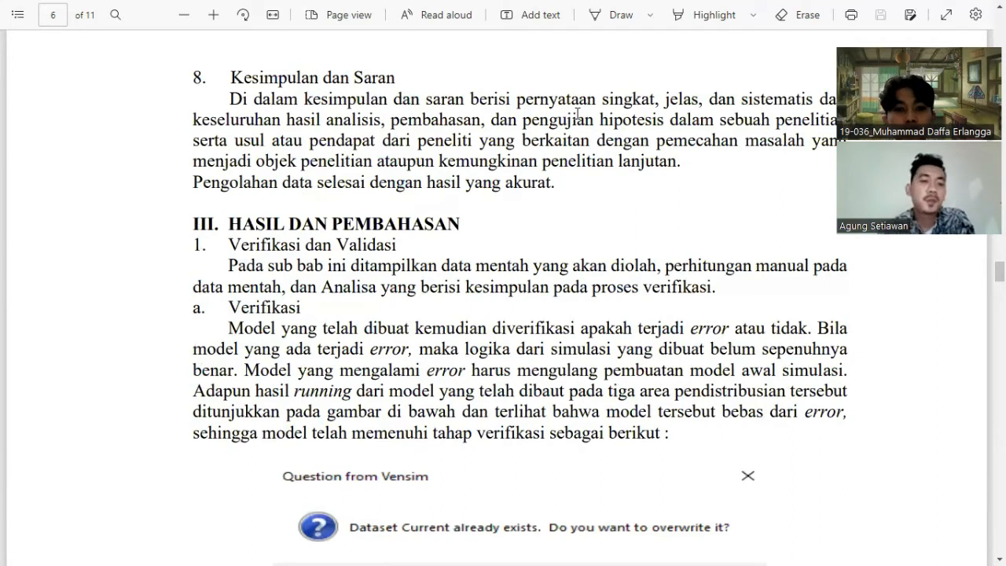
{"action": "scroll", "coordinate": [578, 114], "scroll_direction": "down", "scroll_amount": 2}
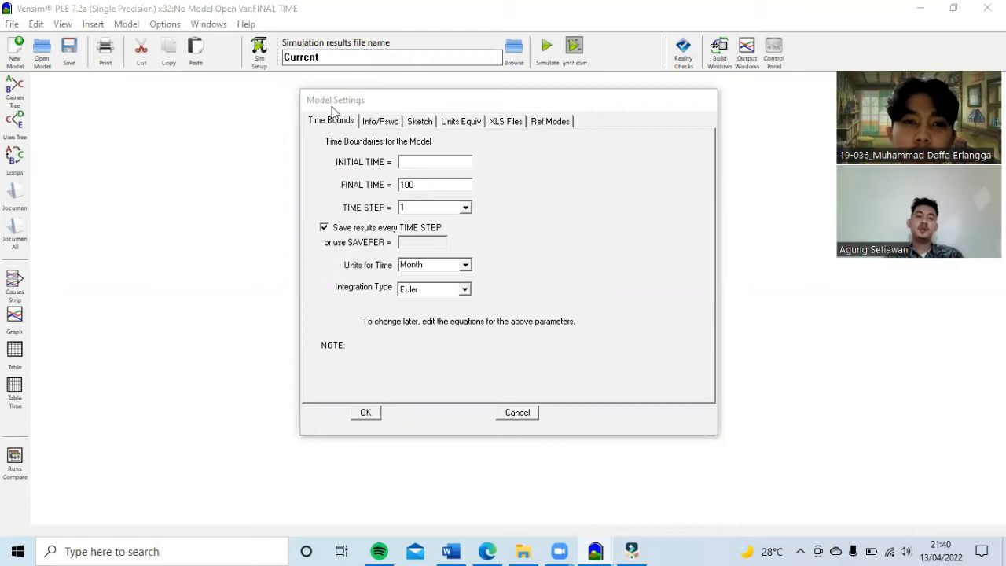
Set the new Vensim model's time bounds to an initial time of 2021 and a final time of 2026, and accept the settings
{"action": "left_click", "coordinate": [439, 162]}
{"action": "type", "text": "201"}
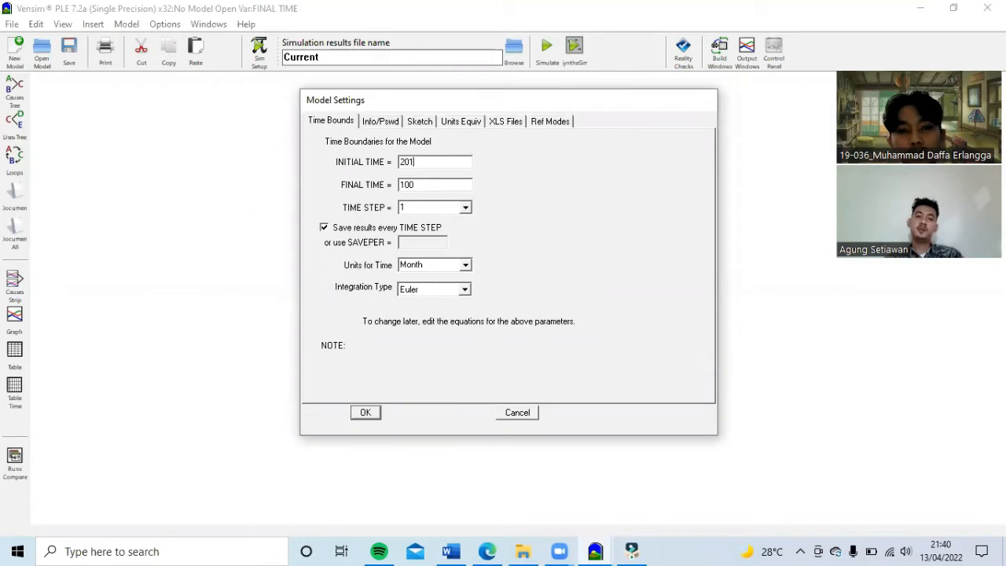
{"action": "key", "text": "BackSpace"}
{"action": "type", "text": "21"}
{"action": "key", "text": "Tab"}
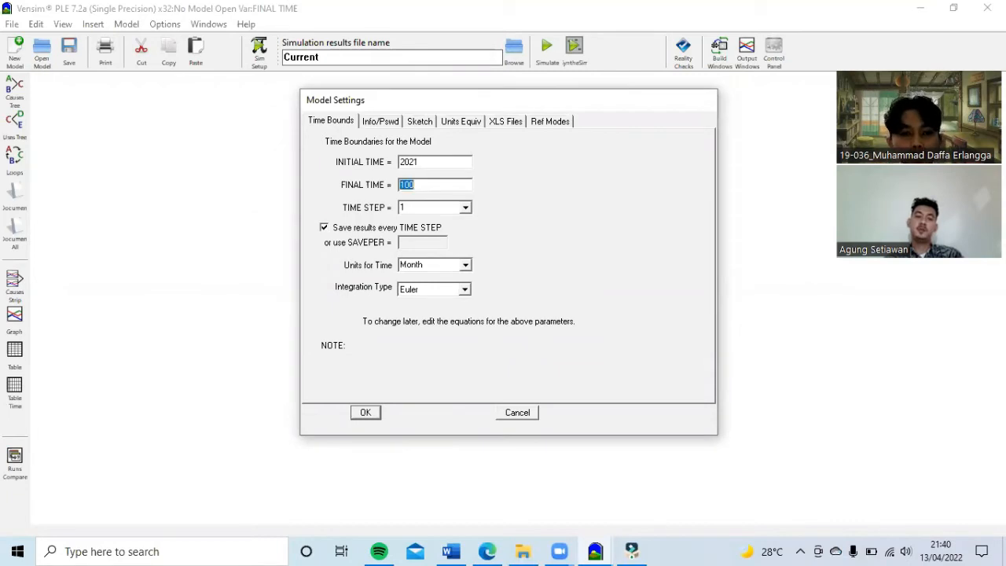
{"action": "type", "text": "2026"}
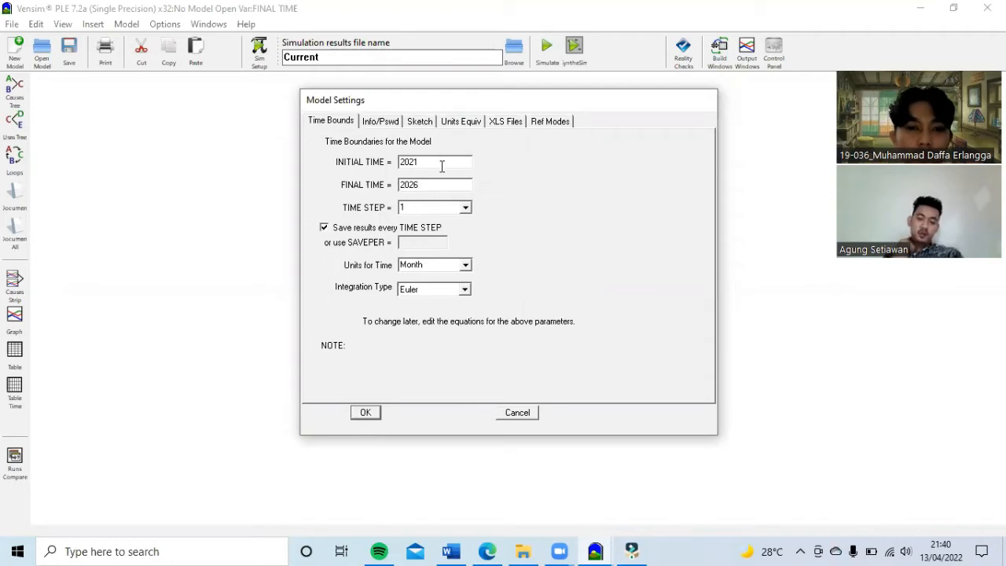
{"action": "left_click", "coordinate": [365, 412]}
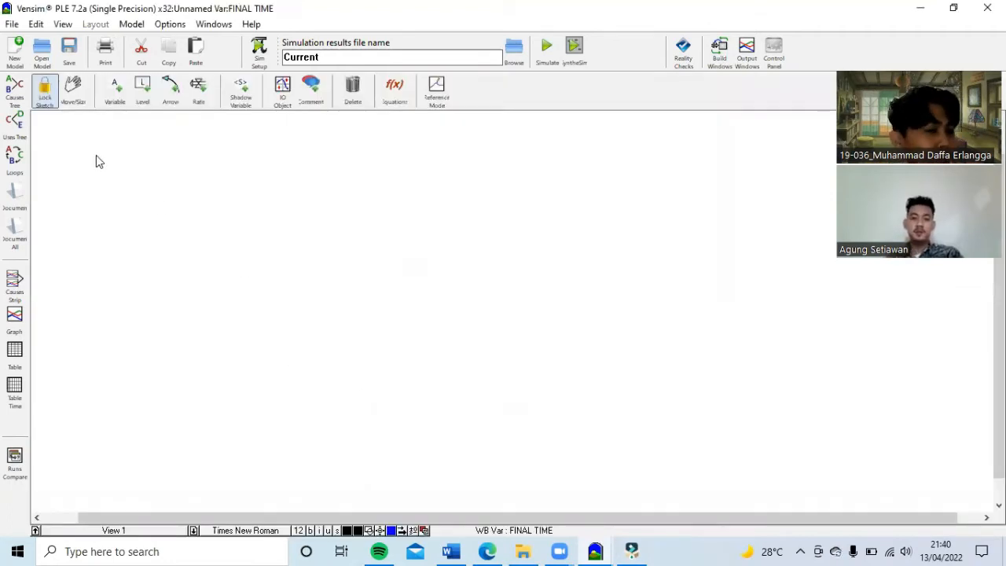
Add a variable named "Hasil Produksi" in the upper-left area of the blank sketch
{"action": "left_click", "coordinate": [115, 92]}
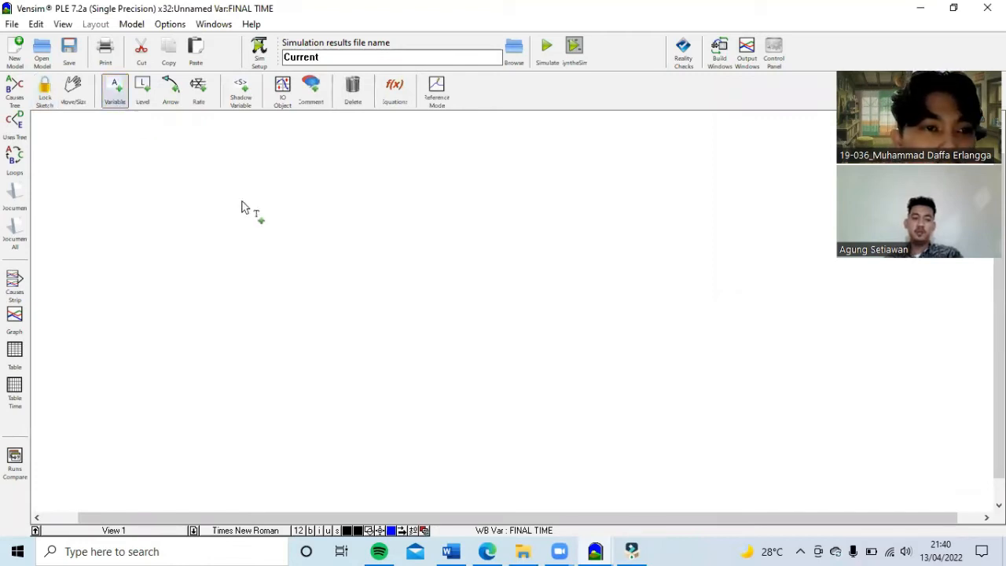
{"action": "left_click", "coordinate": [217, 188]}
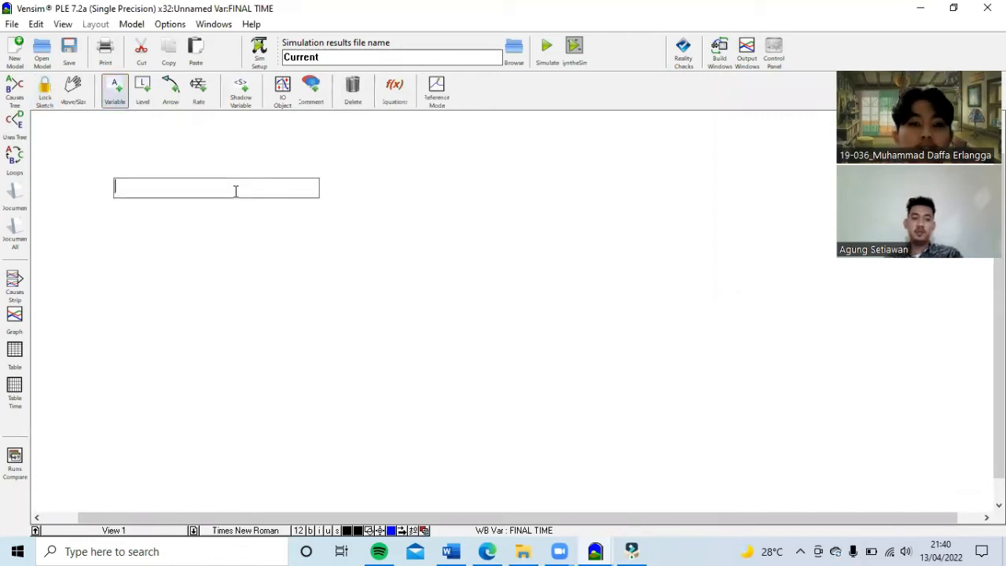
{"action": "left_click", "coordinate": [354, 98]}
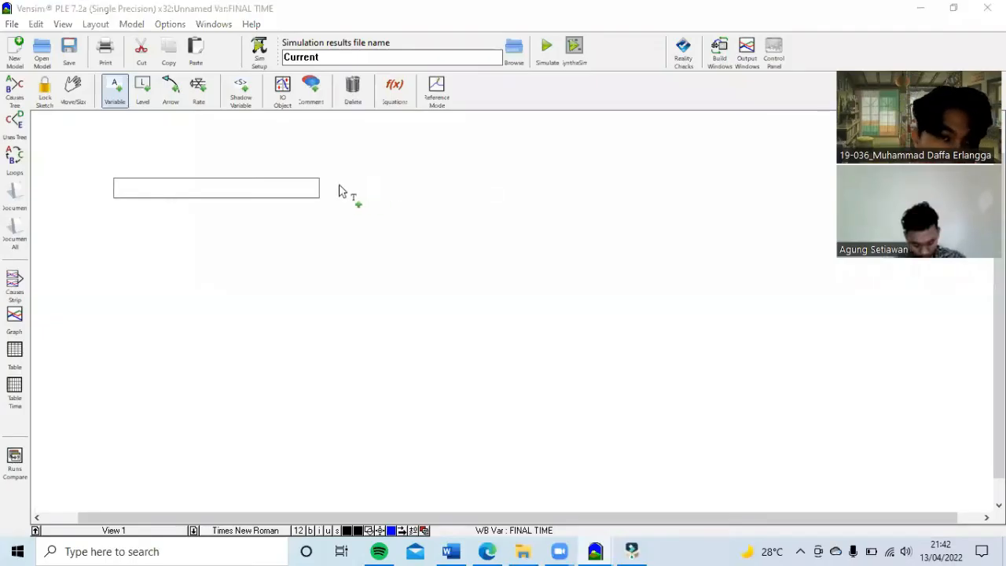
{"action": "type", "text": "Hasil Produksi"}
{"action": "key", "text": "Return"}
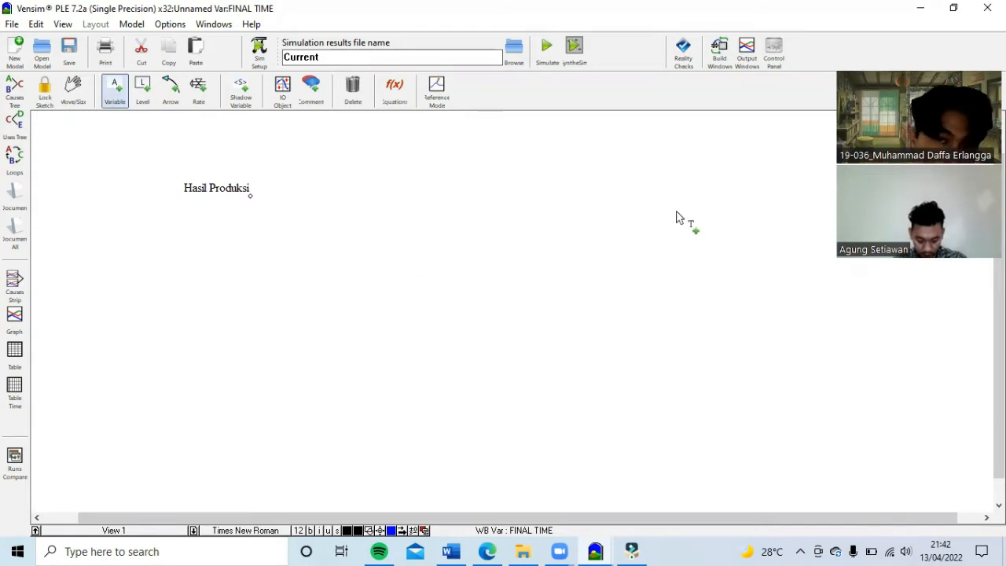
Add a variable named "Gagal Produksi" far to the right of Hasil Produksi, at about the same height
{"action": "left_click", "coordinate": [695, 195]}
{"action": "type", "text": "Gas"}
{"action": "key", "text": "BackSpace"}
{"action": "type", "text": "gal "}
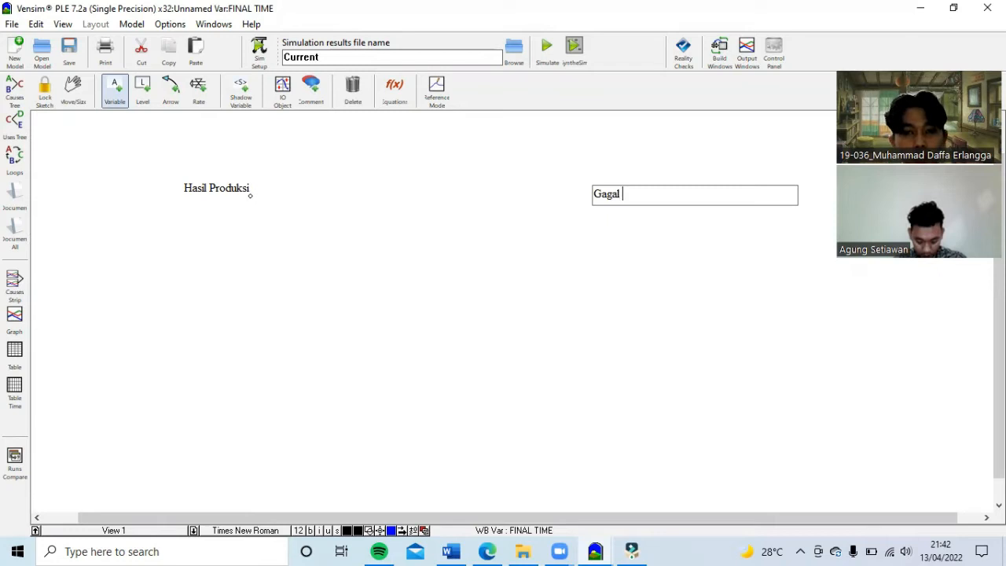
{"action": "type", "text": "Produksi"}
{"action": "key", "text": "Return"}
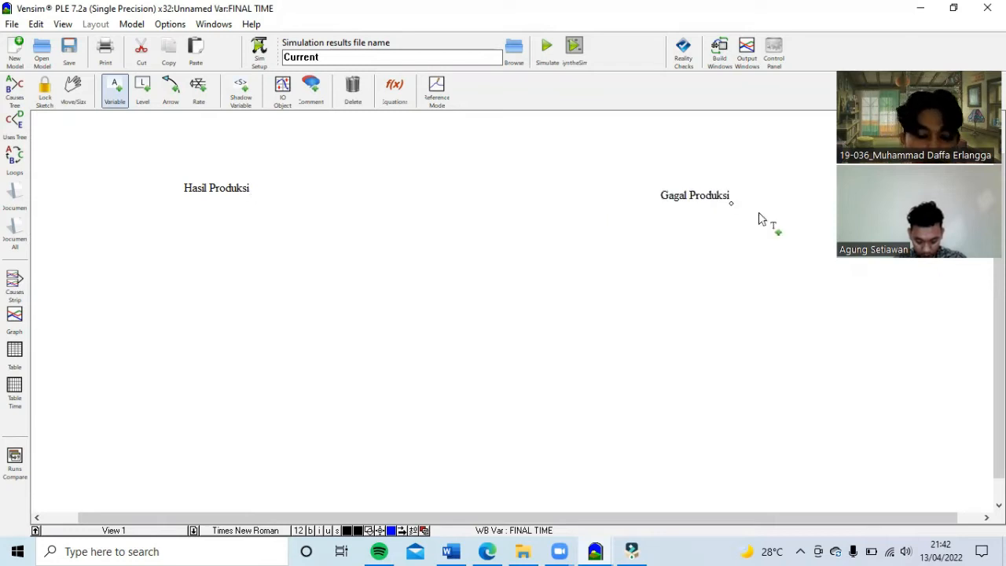
Add the variables "Ketersediaan Bahan Baku" below and left of Gagal Produksi and "Jumlah Permintaan" below Hasil Produksi
{"action": "left_click", "coordinate": [567, 347]}
{"action": "type", "text": "Ketersediaa"}
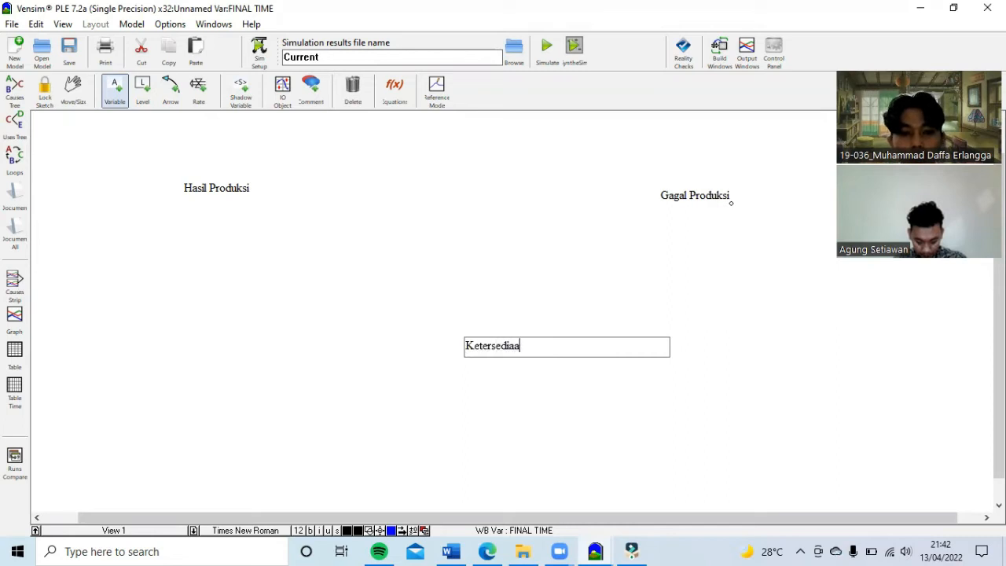
{"action": "type", "text": "n Bahan Baku"}
{"action": "key", "text": "Return"}
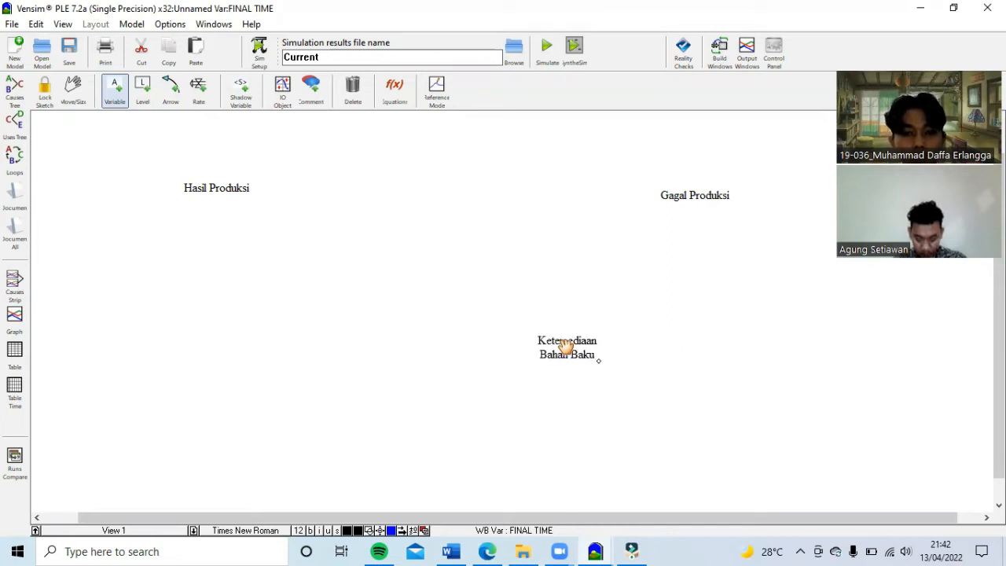
{"action": "left_click", "coordinate": [281, 346]}
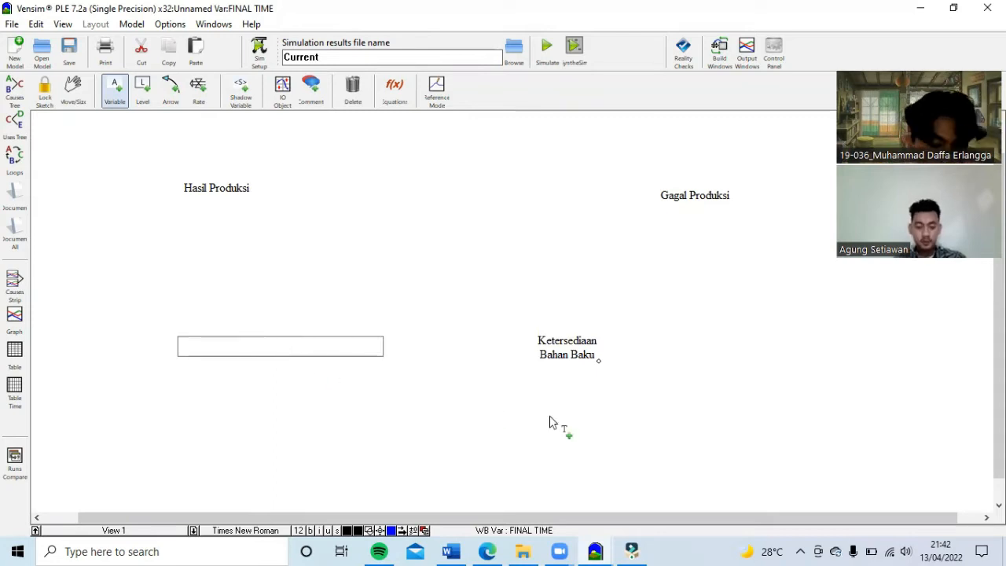
{"action": "type", "text": "Jumlah Permintaan"}
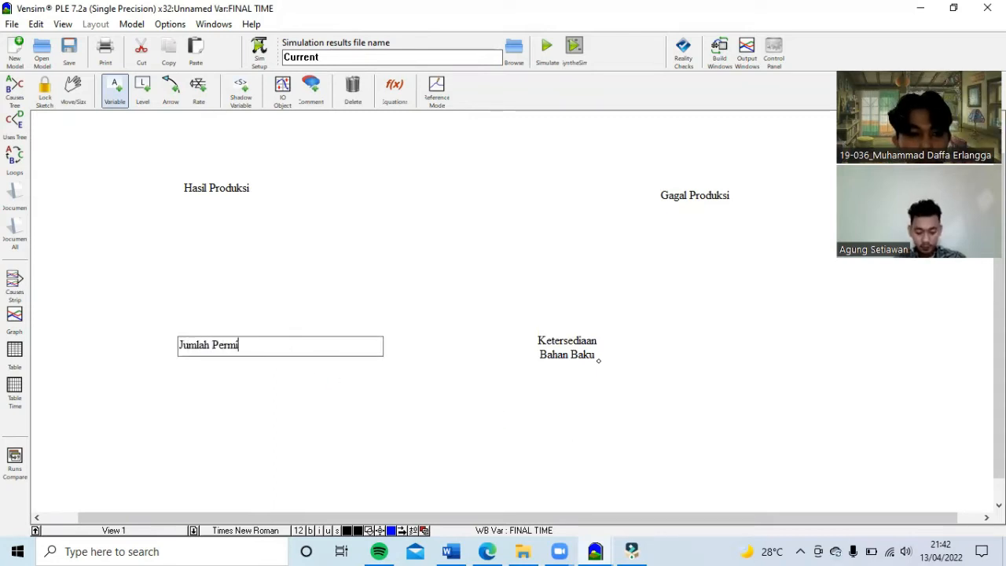
{"action": "key", "text": "Return"}
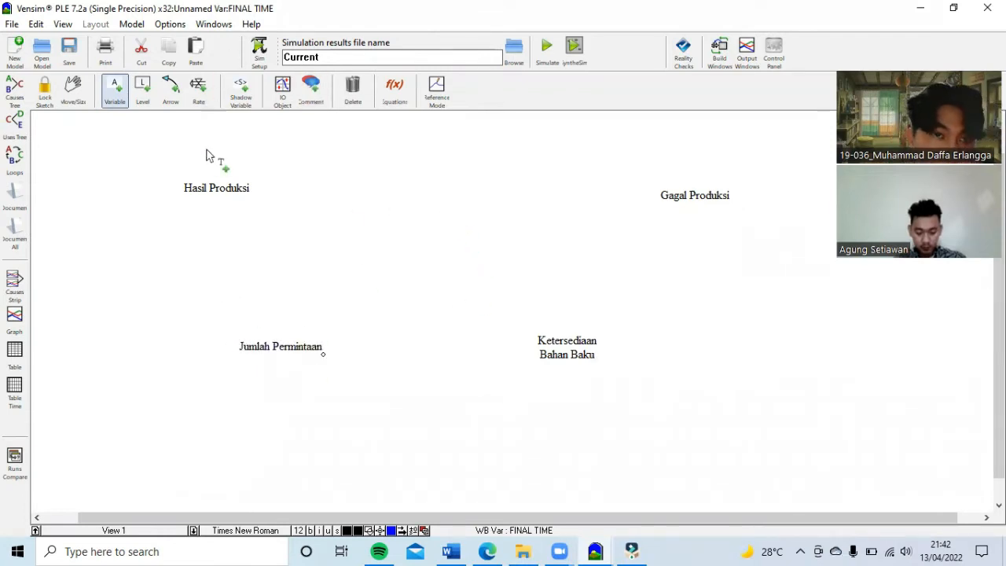
Add a variable named "Luas Lahan Produksi" above Hasil Produksi
{"action": "scroll", "coordinate": [212, 161], "scroll_direction": "up", "scroll_amount": 2}
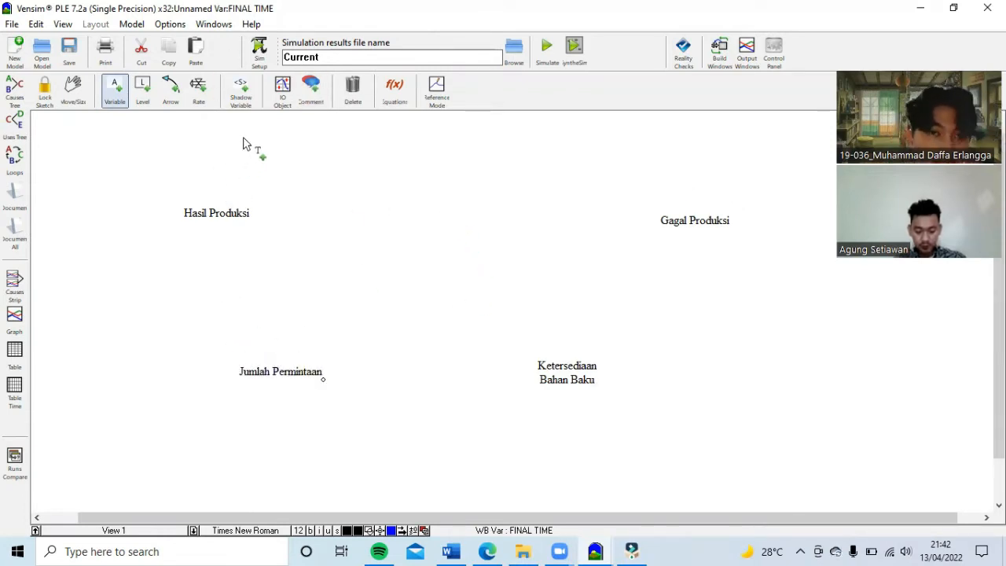
{"action": "left_click", "coordinate": [244, 139]}
{"action": "type", "text": "Lua"}
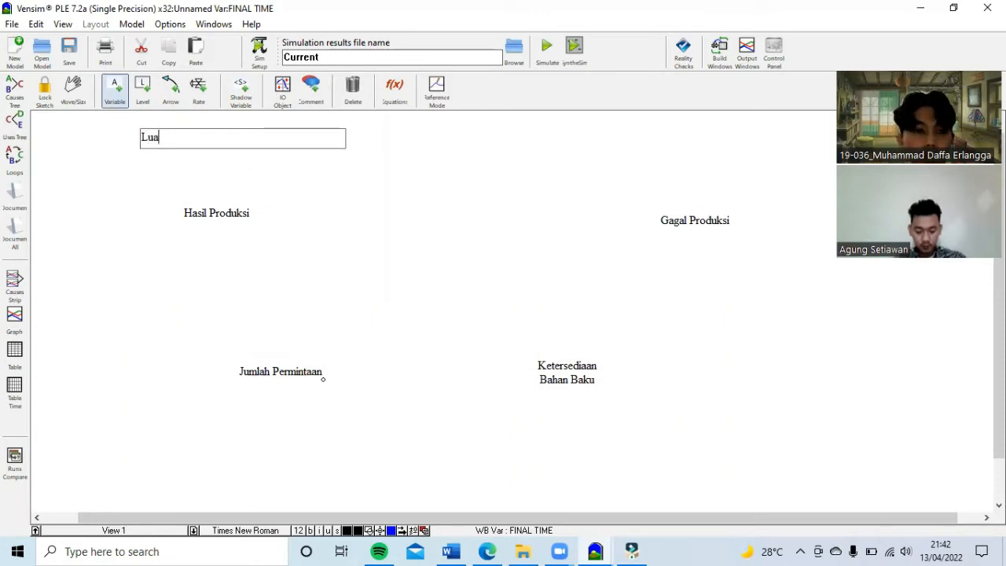
{"action": "type", "text": "s Lahan Produksi"}
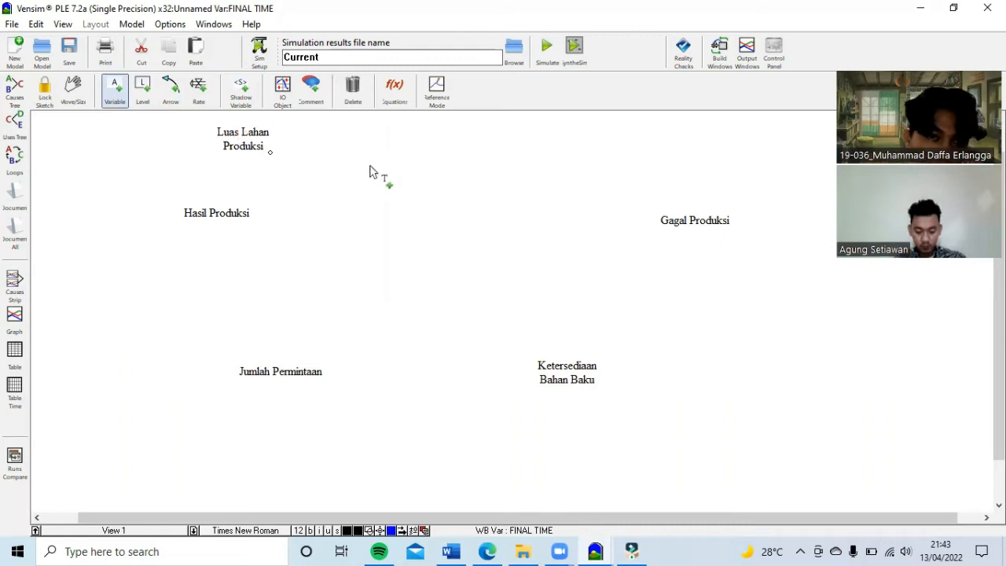
Add the variables "Peralatan Produksi yang Memadai" above and right of Hasil Produksi and "Kualitas SDM" below and left of it
{"action": "left_click", "coordinate": [314, 171]}
{"action": "type", "text": "Peralatan "}
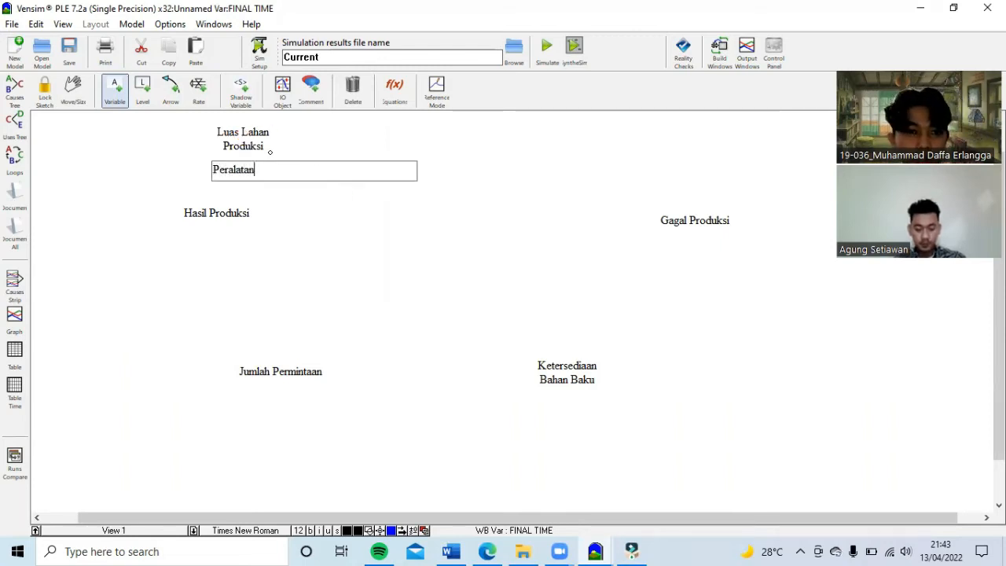
{"action": "type", "text": "Produ"}
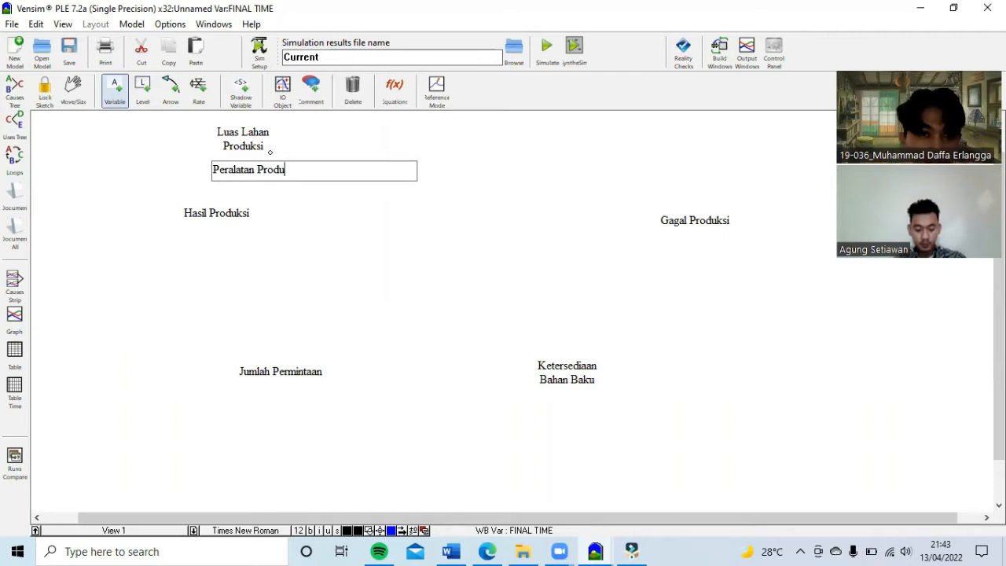
{"action": "type", "text": "ksi yang Me"}
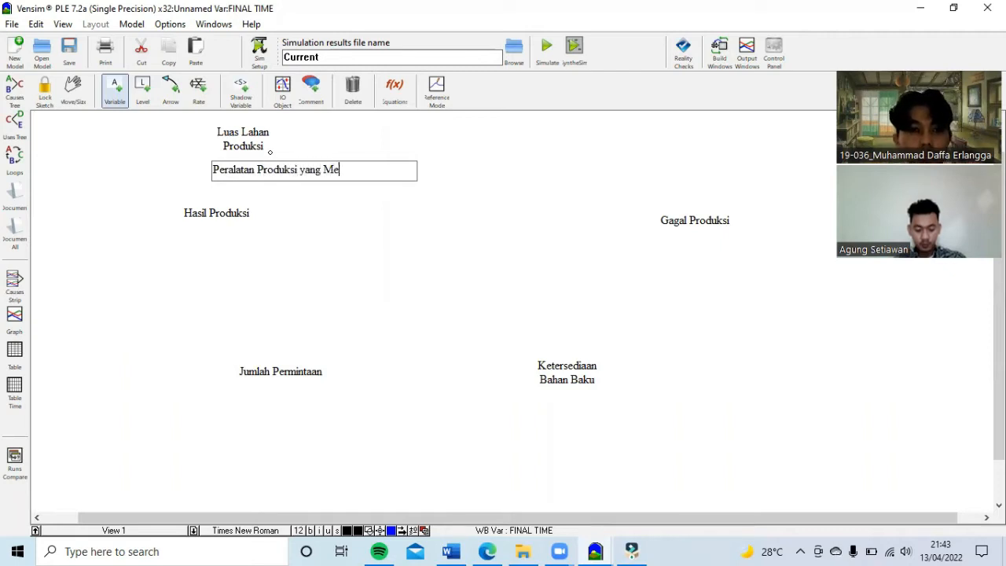
{"action": "type", "text": "madai"}
{"action": "key", "text": "Return"}
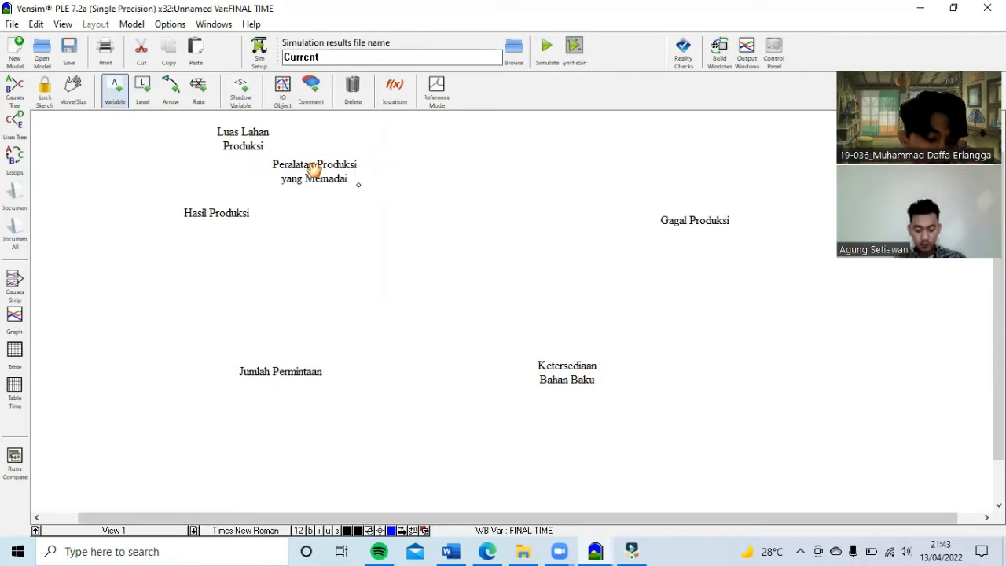
{"action": "left_click", "coordinate": [156, 278]}
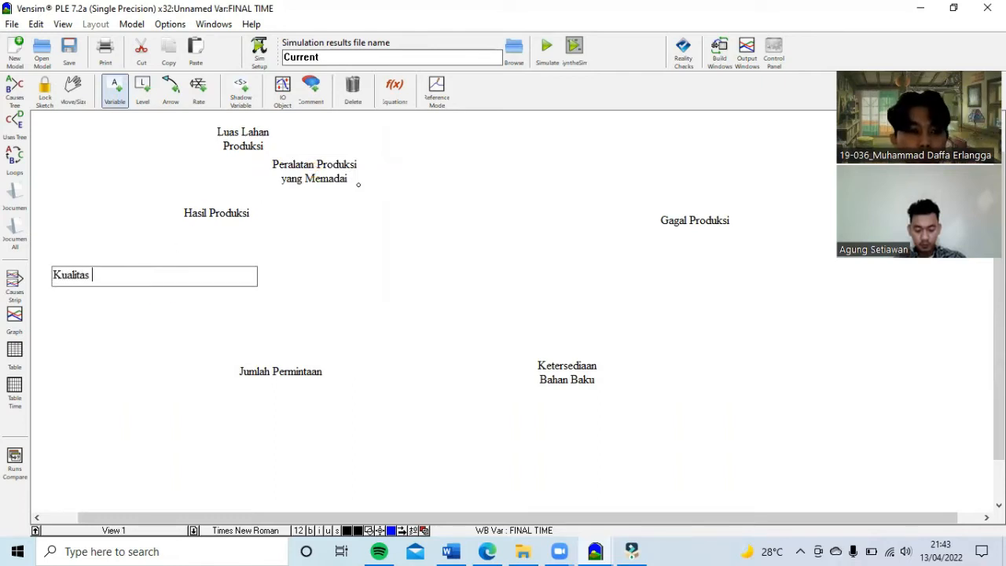
{"action": "key", "text": "Return"}
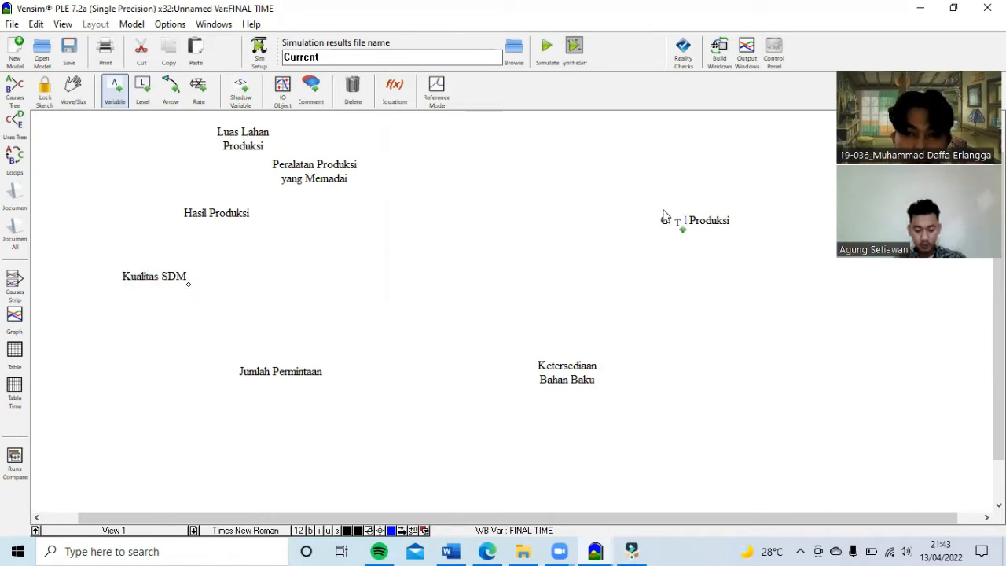
Add the variables "Alat Produksi Rusak" above Gagal Produksi and "Ketidakdisiplinan Pekerja" below and right of it
{"action": "left_click", "coordinate": [699, 158]}
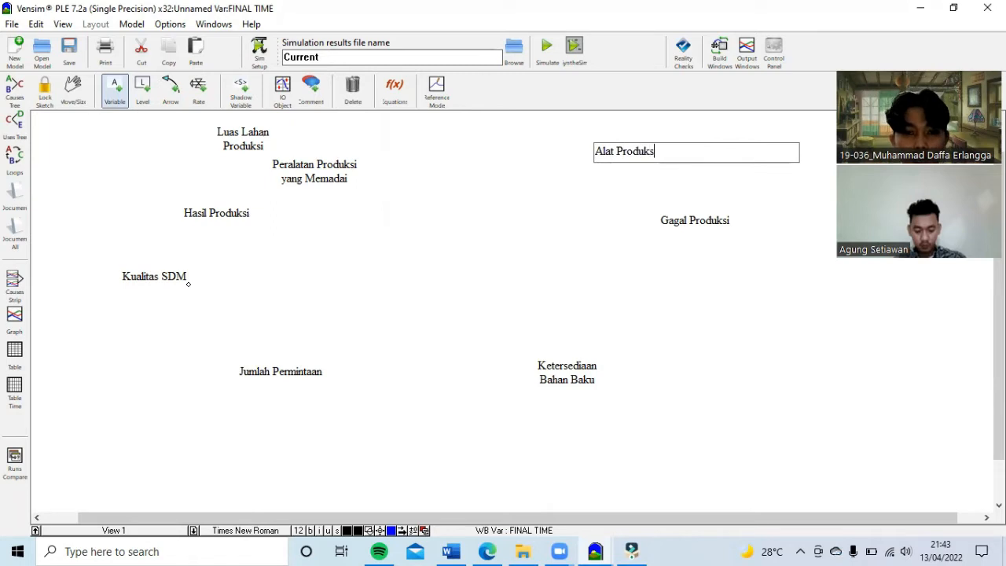
{"action": "type", "text": "Alat Produksi Rus"}
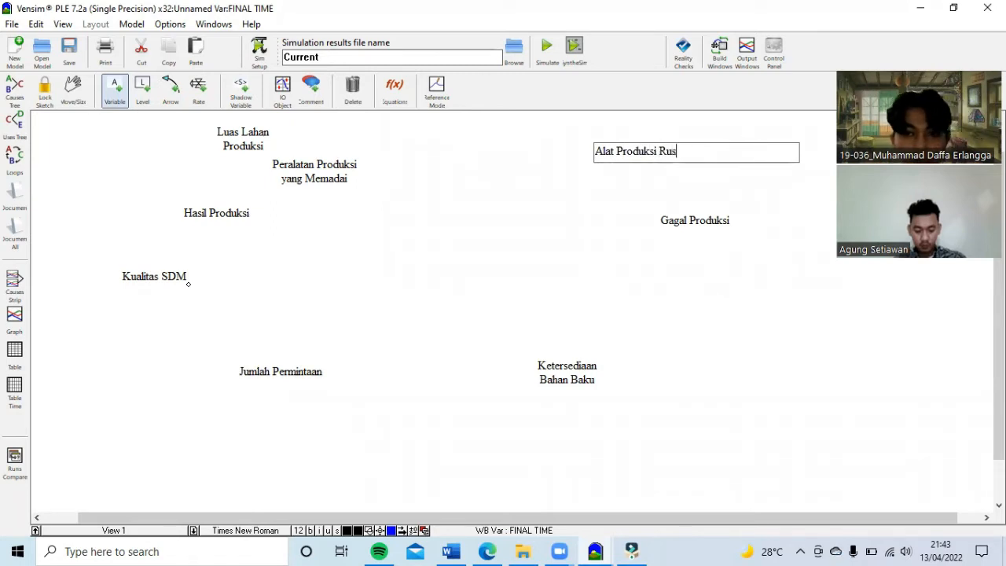
{"action": "type", "text": "ak"}
{"action": "key", "text": "Return"}
{"action": "left_click", "coordinate": [784, 250]}
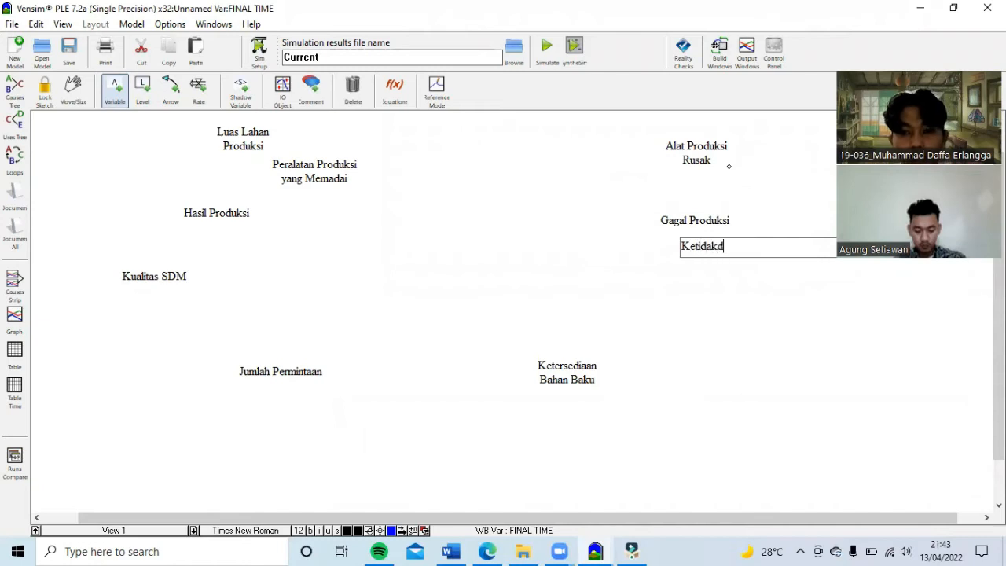
{"action": "type", "text": "Ketidakdisiplinan Pekerja"}
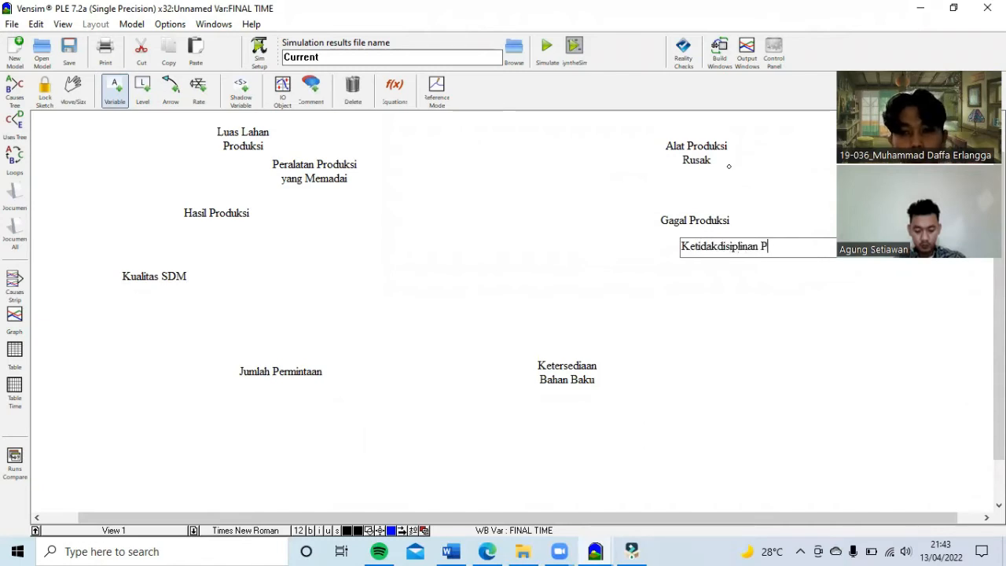
{"action": "key", "text": "Return"}
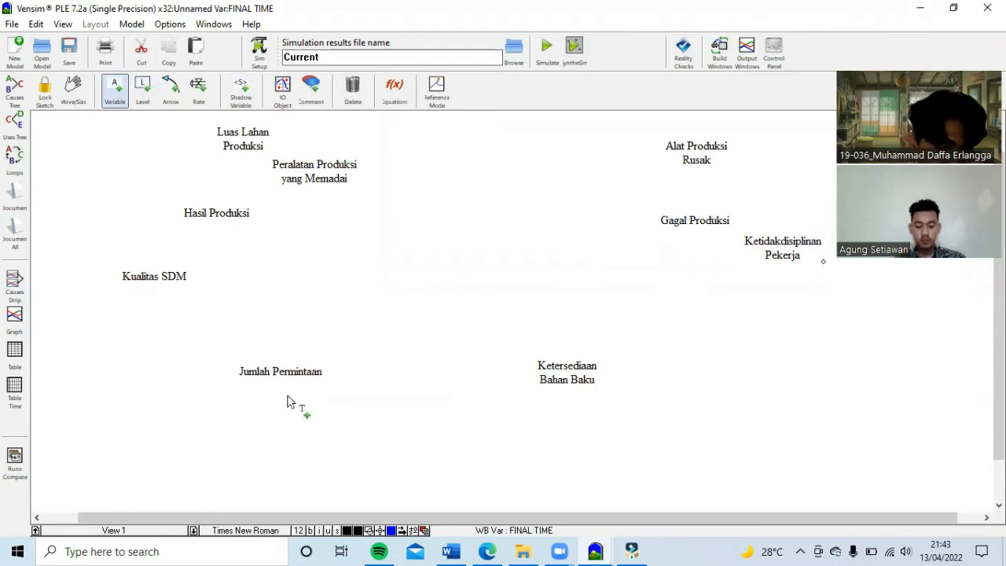
Add a variable named "Penurunan Permintaan" below Jumlah Permintaan
{"action": "left_click", "coordinate": [292, 431]}
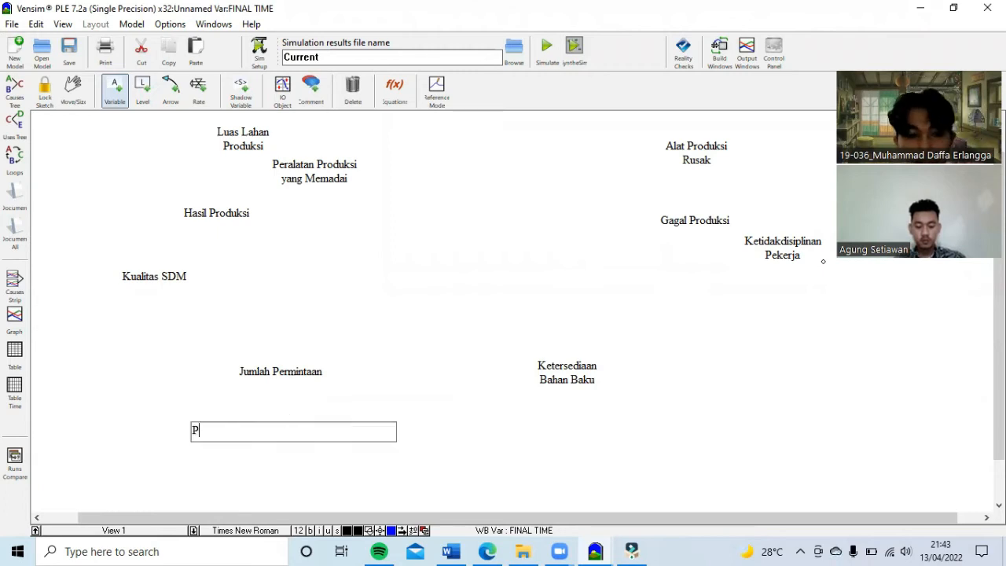
{"action": "type", "text": "Penurunan Permintaan"}
{"action": "key", "text": "Return"}
Add a variable named "Peningkatan Permintaan" to the left of Jumlah Permintaan
{"action": "left_click", "coordinate": [157, 358]}
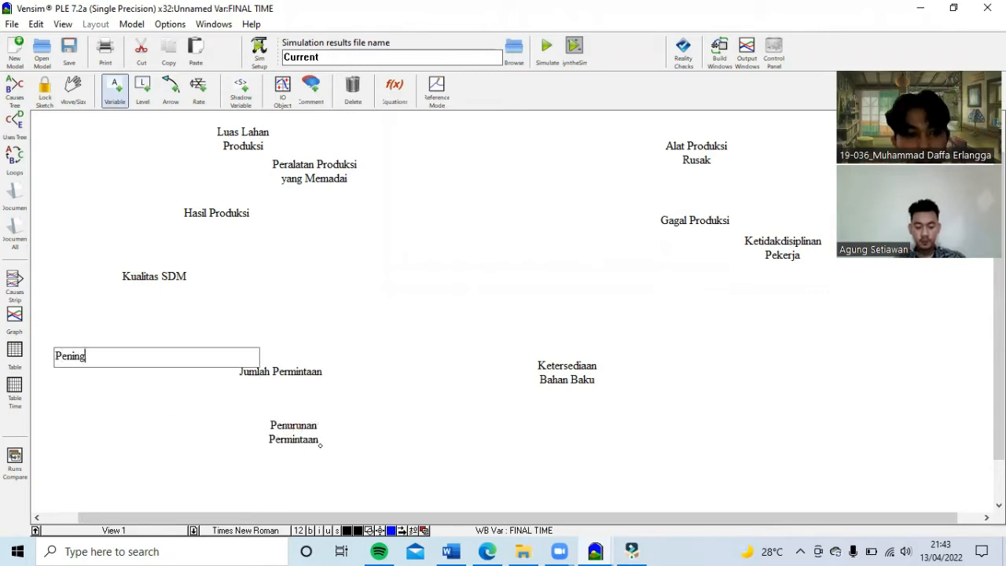
{"action": "type", "text": "Peningkatan Permintaa"}
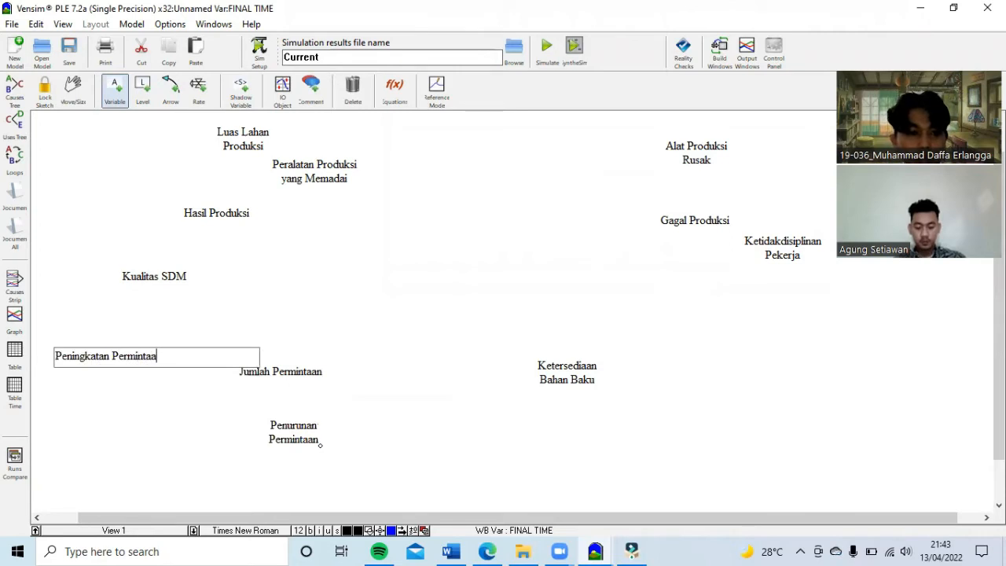
{"action": "type", "text": "n"}
{"action": "key", "text": "Return"}
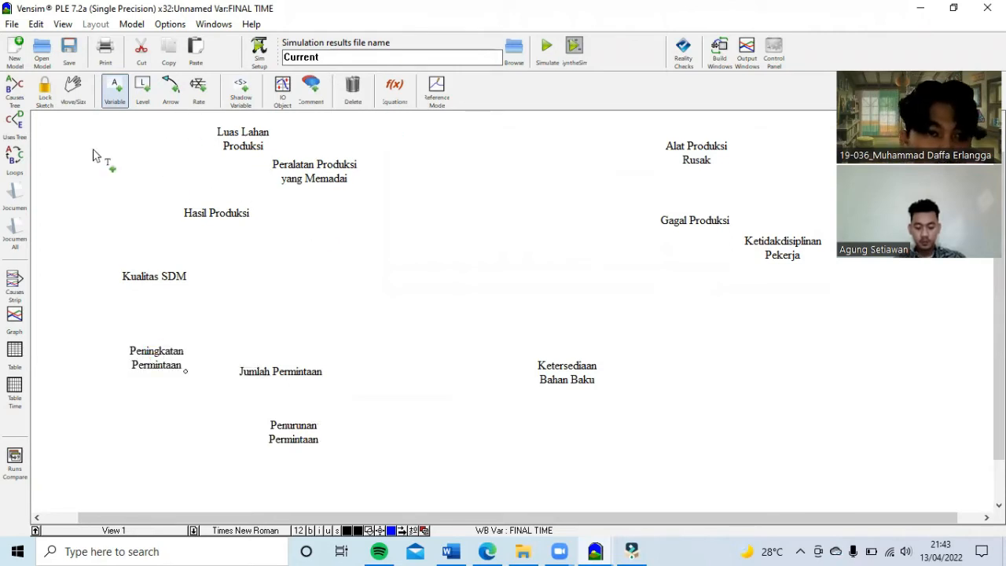
Draw arrows from Luas Lahan Produksi and from Hasil Produksi to Peralatan Produksi yang Memadai
{"action": "left_click", "coordinate": [171, 90]}
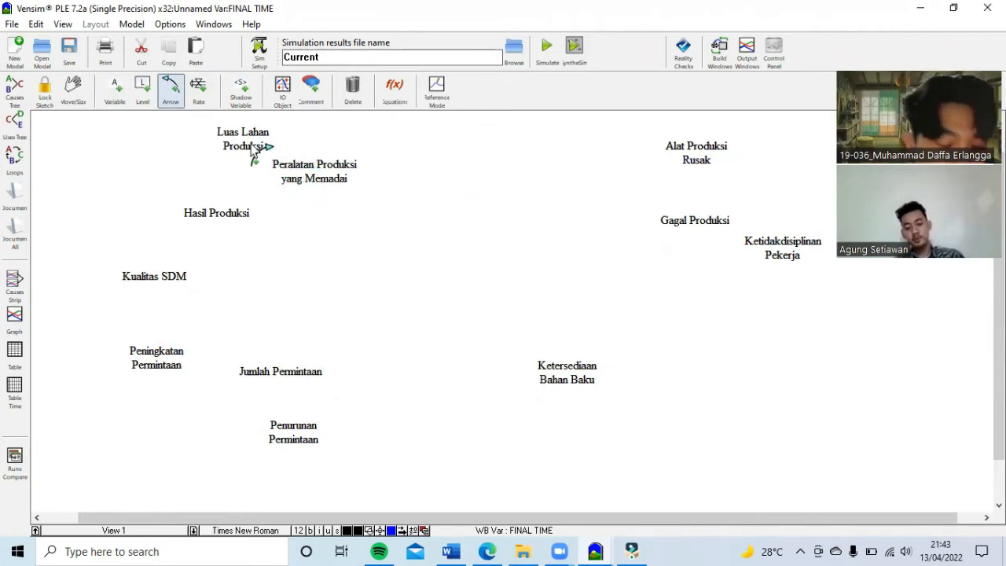
{"action": "left_click", "coordinate": [242, 141]}
{"action": "left_click", "coordinate": [313, 177]}
{"action": "left_click", "coordinate": [235, 214]}
{"action": "left_click", "coordinate": [312, 170]}
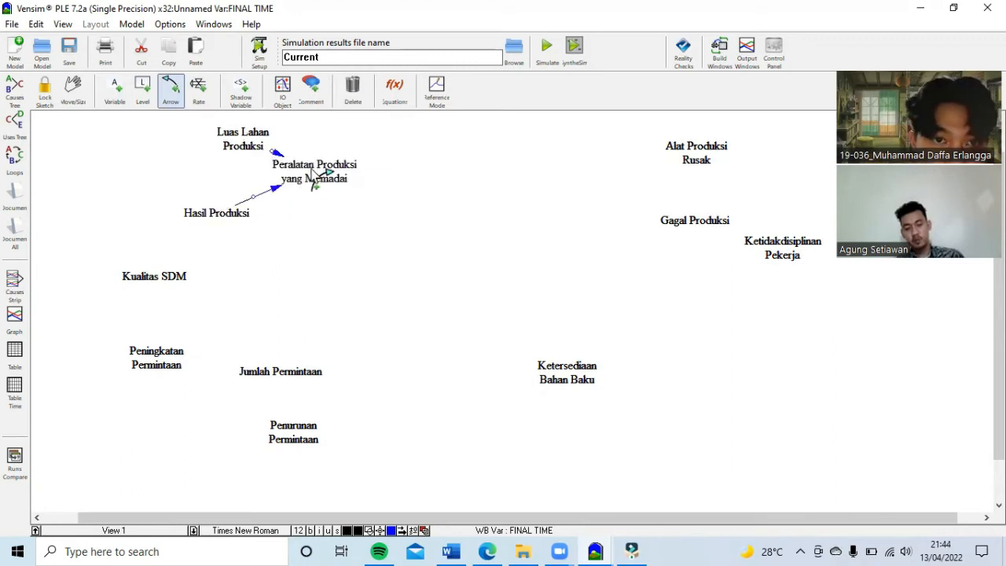
Draw arrows from Alat Produksi Rusak and Ketidakdisiplinan Pekerja to Gagal Produksi, and from Gagal Produksi to Hasil Produksi
{"action": "left_click", "coordinate": [698, 157]}
{"action": "left_click", "coordinate": [694, 224]}
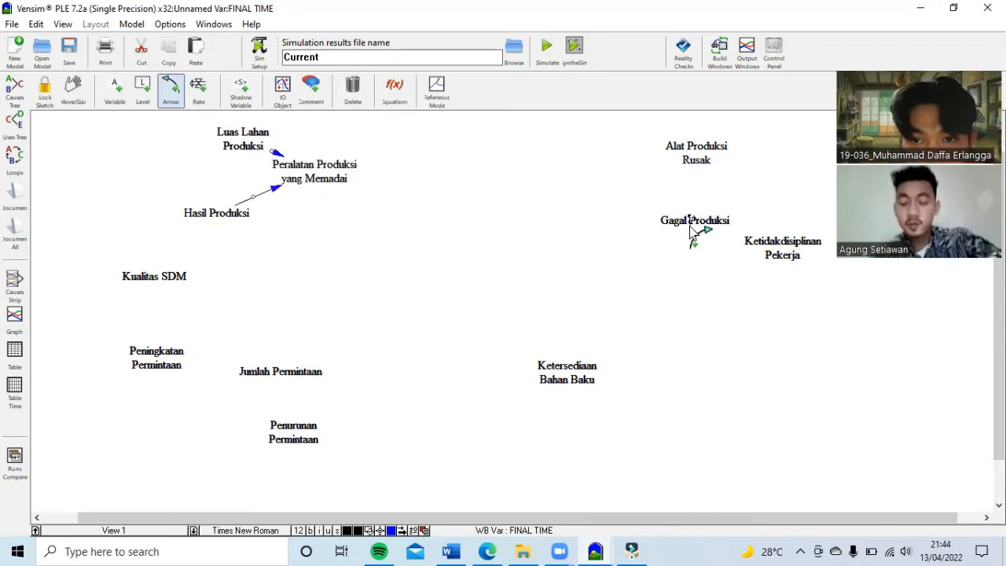
{"action": "left_click", "coordinate": [772, 258]}
{"action": "left_click", "coordinate": [692, 228]}
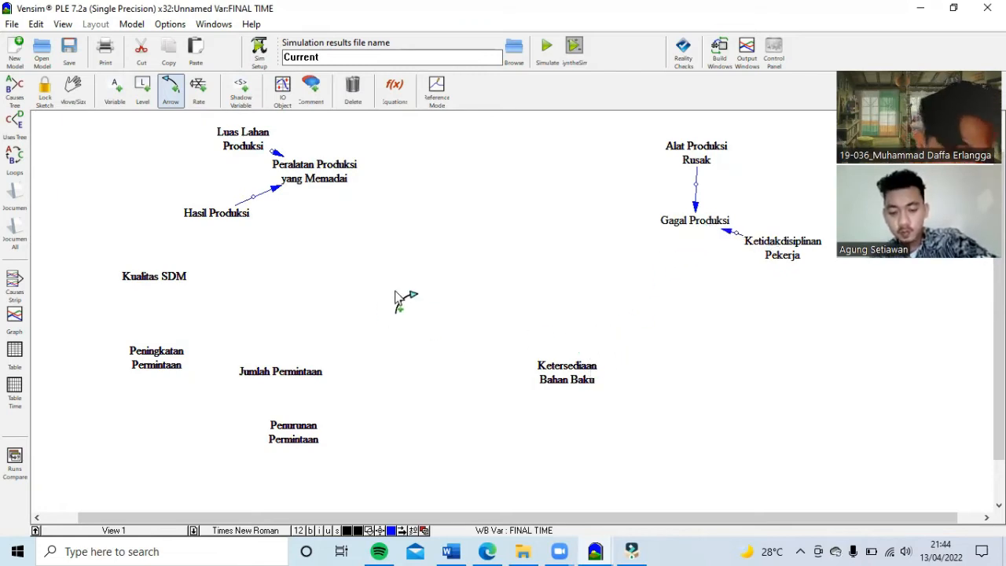
{"action": "left_click", "coordinate": [688, 225]}
{"action": "left_click", "coordinate": [220, 225]}
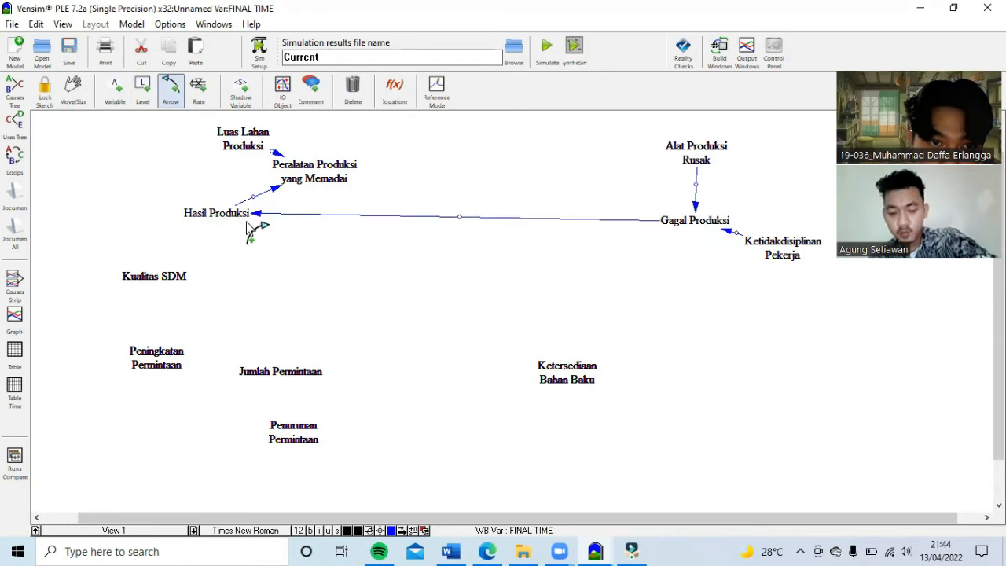
Draw arrows from Hasil Produksi and from Jumlah Permintaan to Ketersediaan Bahan Baku
{"action": "left_click", "coordinate": [222, 222]}
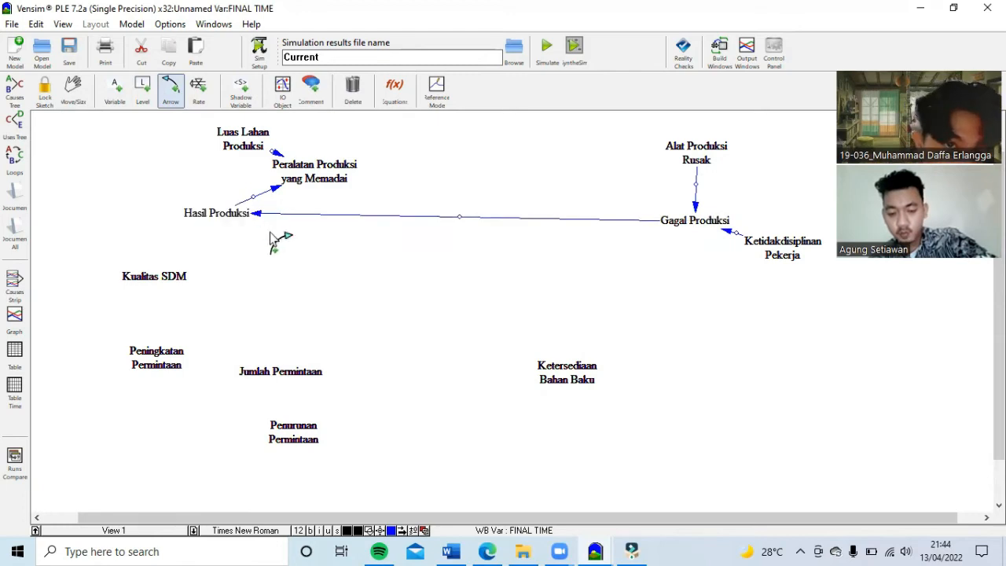
{"action": "left_click", "coordinate": [568, 376]}
{"action": "left_click", "coordinate": [297, 376]}
{"action": "left_click", "coordinate": [543, 376]}
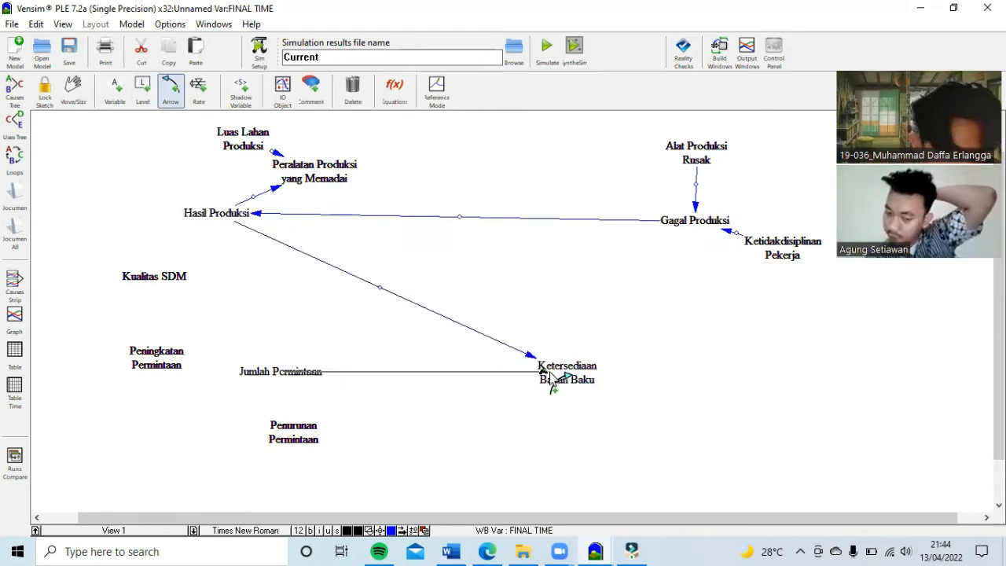
Draw arrows from Penurunan Permintaan, Peningkatan Permintaan and Kualitas SDM to Jumlah Permintaan
{"action": "left_click_drag", "start_coordinate": [297, 430], "coordinate": [296, 426]}
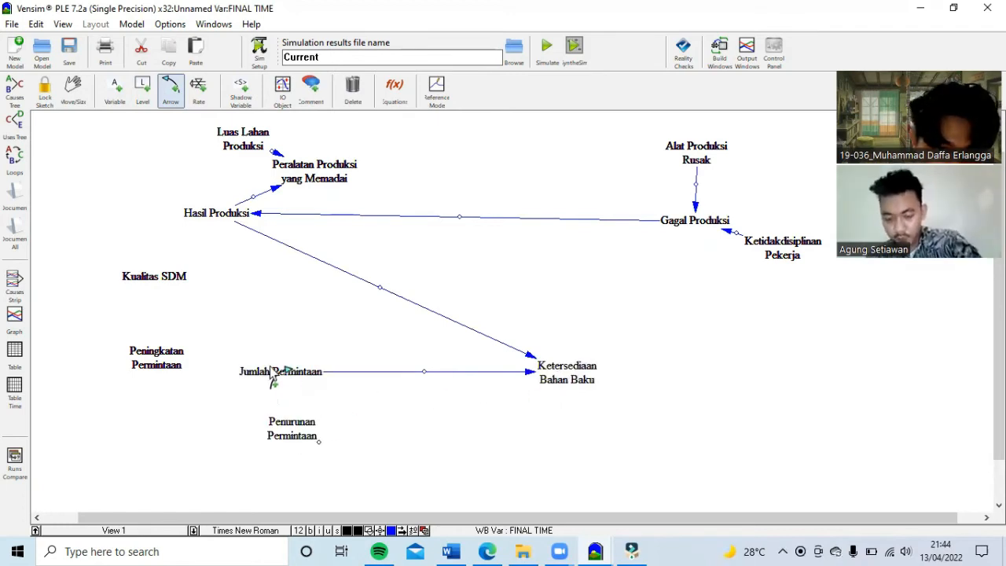
{"action": "left_click", "coordinate": [290, 419]}
{"action": "left_click", "coordinate": [288, 381]}
{"action": "left_click", "coordinate": [154, 358]}
{"action": "left_click", "coordinate": [188, 366]}
{"action": "left_click", "coordinate": [264, 372]}
{"action": "left_click", "coordinate": [157, 282]}
{"action": "left_click", "coordinate": [279, 374]}
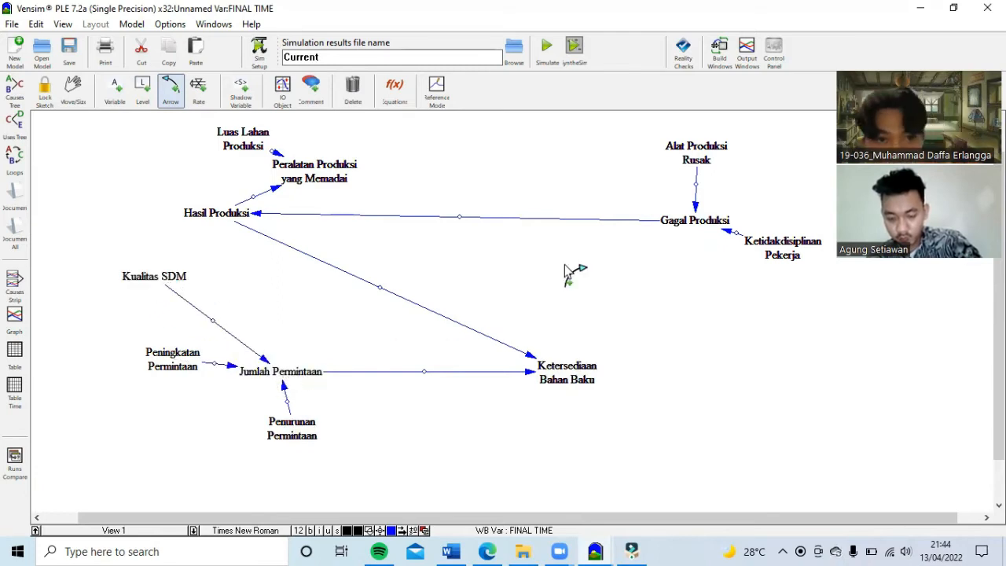
Move Luas Lahan Produksi farther from Peralatan Produksi yang Memadai and Kualitas SDM closer to Jumlah Permintaan
{"action": "left_click", "coordinate": [115, 90]}
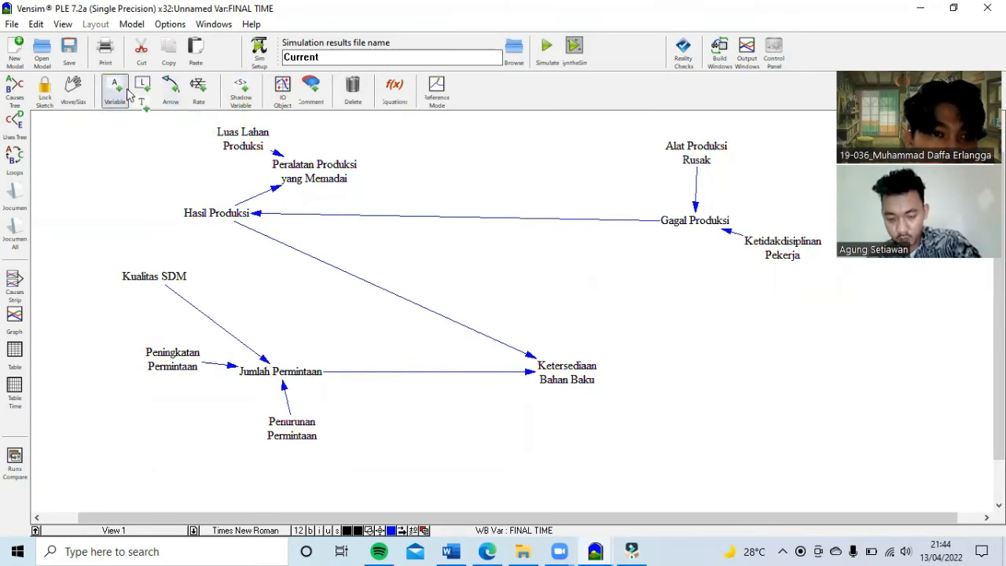
{"action": "left_click_drag", "start_coordinate": [241, 146], "coordinate": [191, 138]}
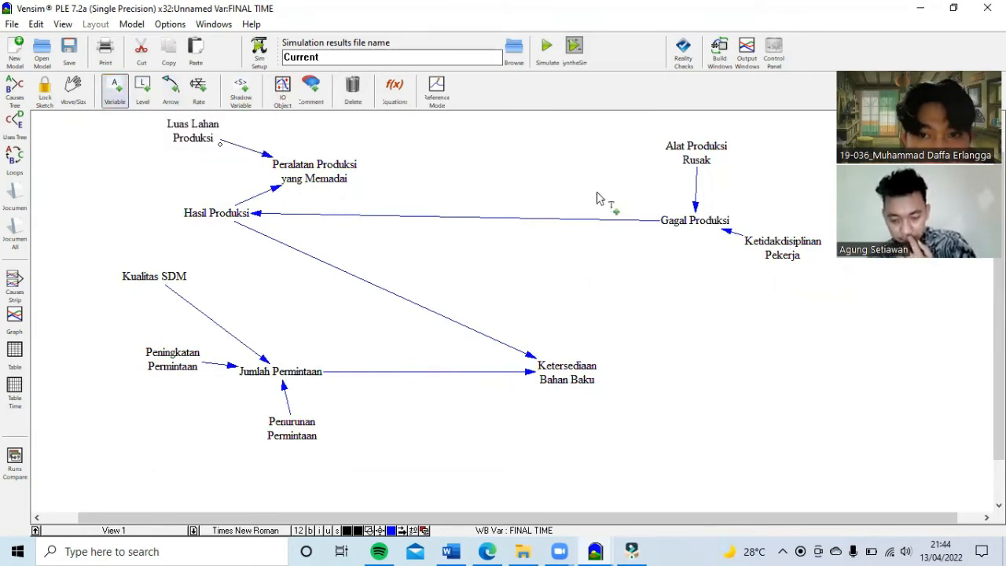
{"action": "left_click_drag", "start_coordinate": [174, 275], "coordinate": [231, 317]}
Set the polarity of the arrow from Luas Lahan Produksi to Peralatan Produksi yang Memadai to +
{"action": "left_click", "coordinate": [171, 89]}
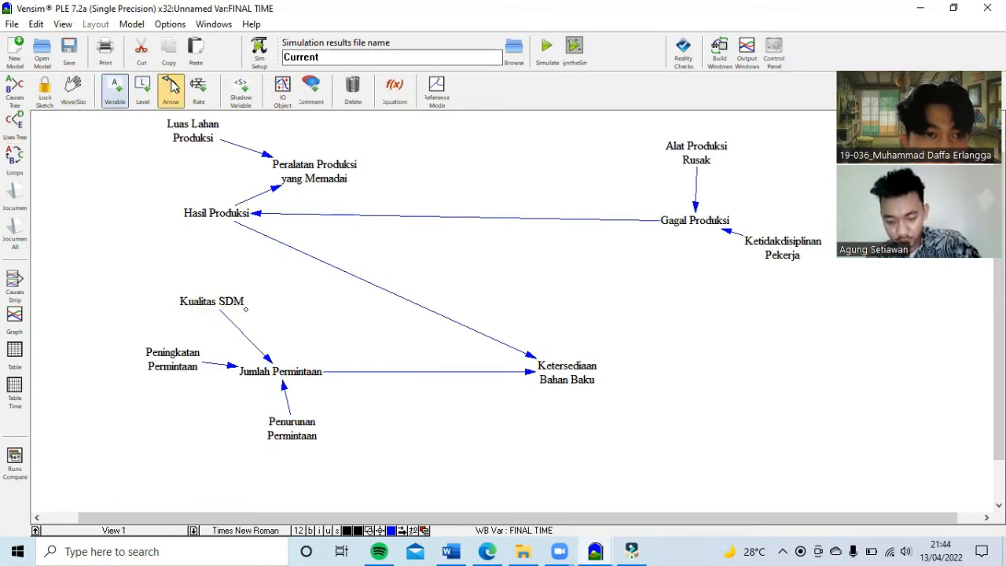
{"action": "right_click", "coordinate": [242, 148]}
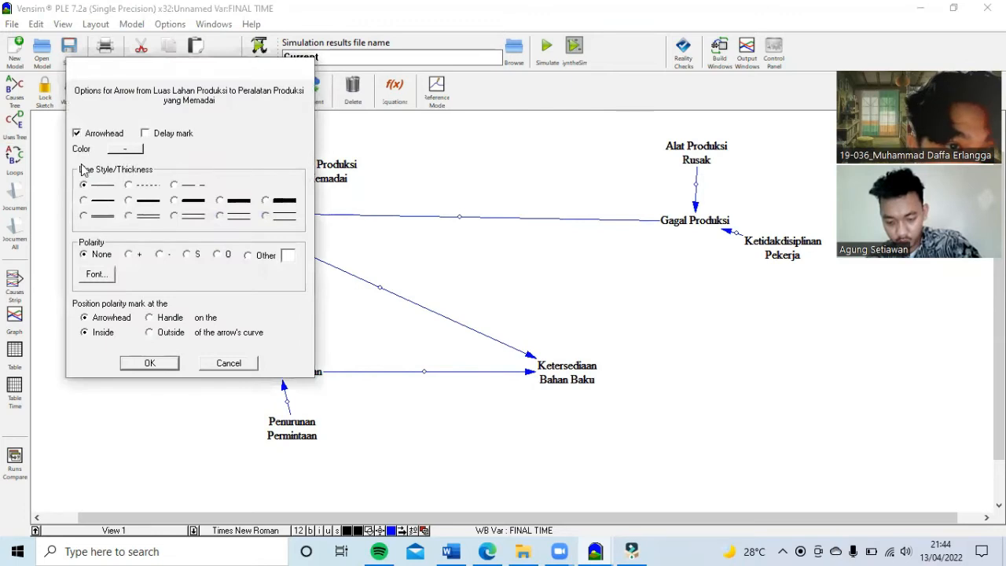
{"action": "left_click", "coordinate": [145, 365]}
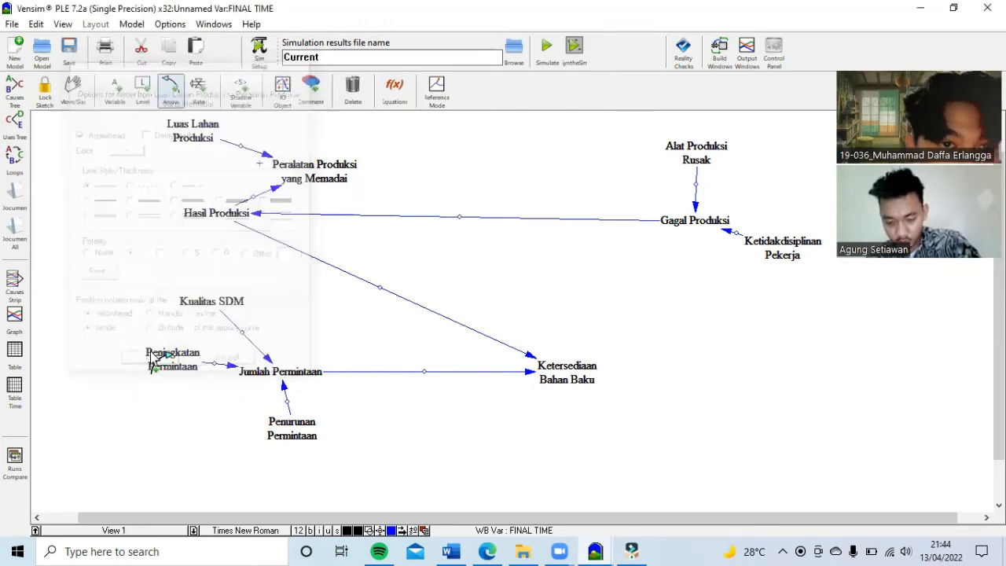
{"action": "right_click", "coordinate": [267, 209]}
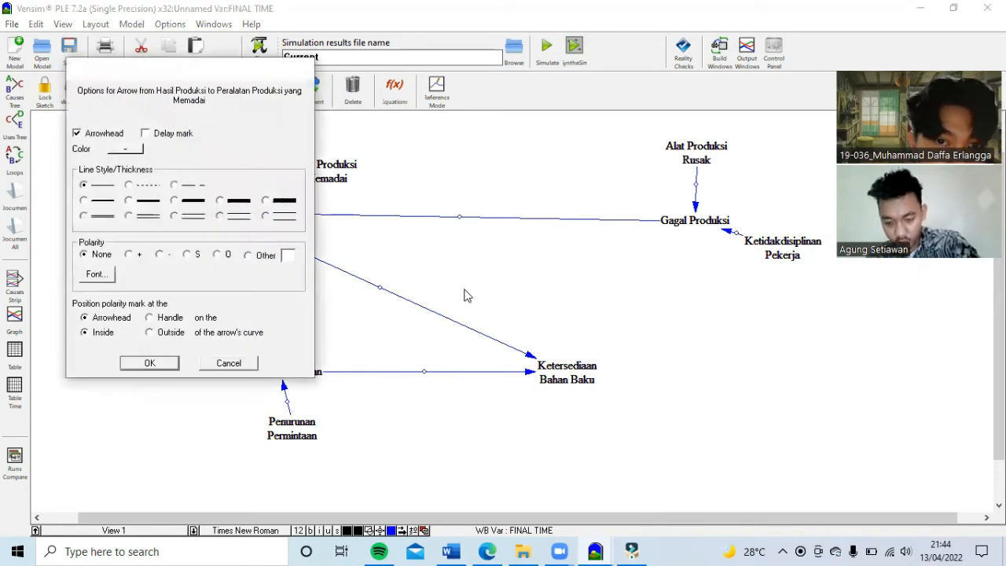
{"action": "left_click", "coordinate": [228, 364]}
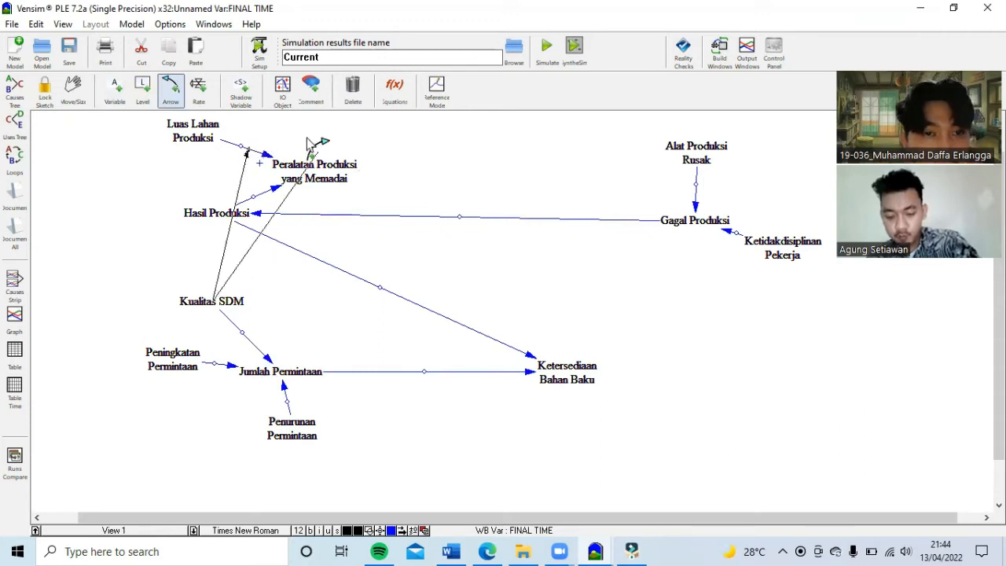
{"action": "key", "text": "Escape"}
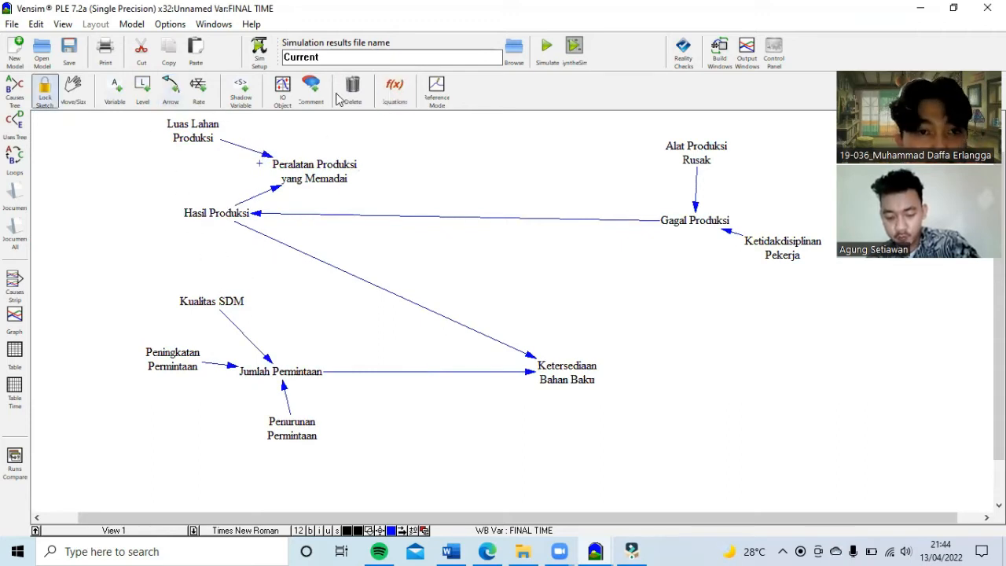
Delete the Luas Lahan Produksi variable with its arrow and add "Luas Lahan Produksi" again above and left of Hasil Produksi
{"action": "left_click", "coordinate": [353, 91]}
{"action": "left_click", "coordinate": [202, 138]}
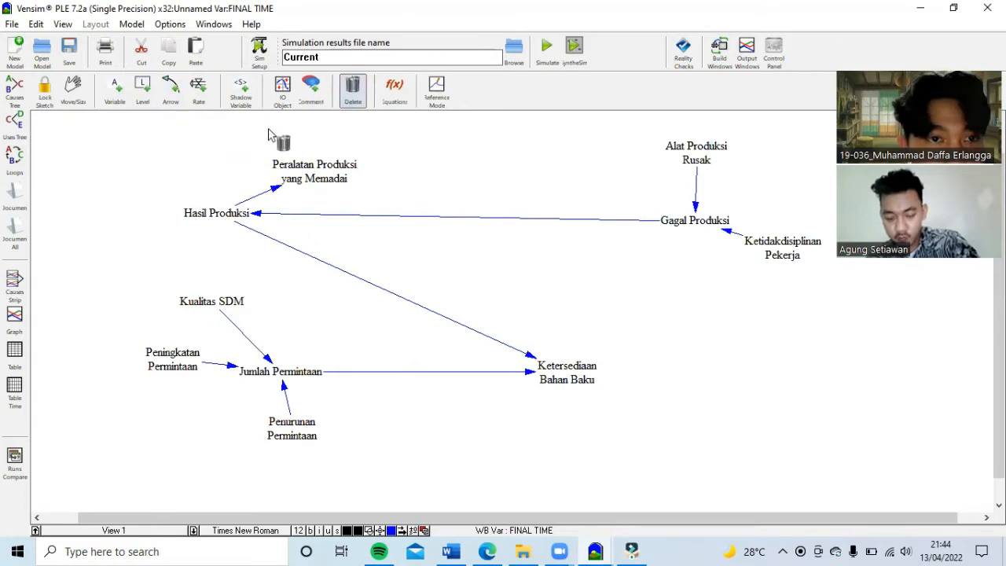
{"action": "left_click", "coordinate": [116, 90]}
{"action": "left_click", "coordinate": [178, 132]}
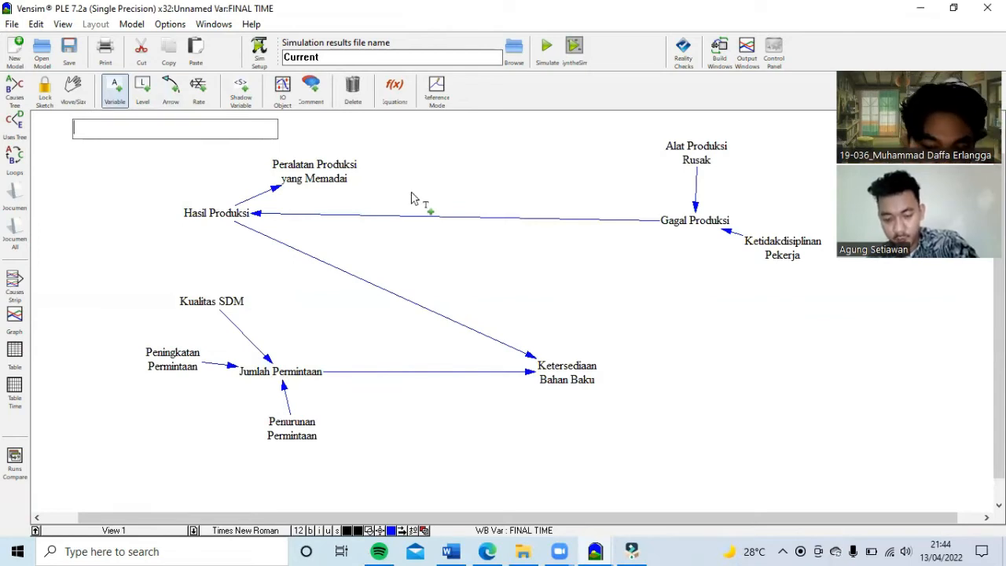
{"action": "type", "text": "Luas Lahan Produksi"}
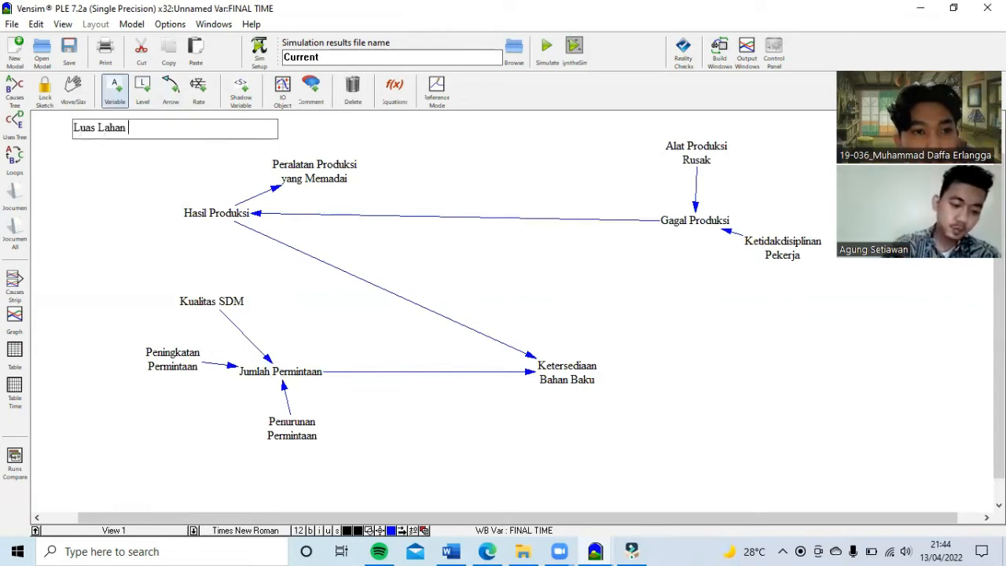
{"action": "key", "text": "Return"}
Delete Peralatan Produksi yang Memadai and add a variable named "Peralatan Produksi Memadai" above and right of Hasil Produksi
{"action": "left_click_drag", "start_coordinate": [334, 177], "coordinate": [295, 152]}
{"action": "left_click", "coordinate": [353, 91]}
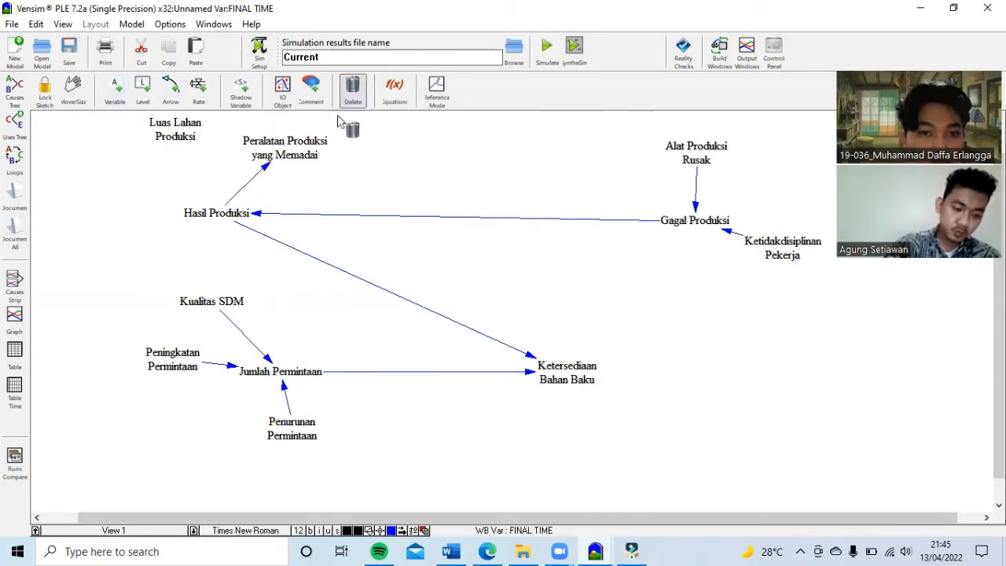
{"action": "left_click", "coordinate": [299, 152]}
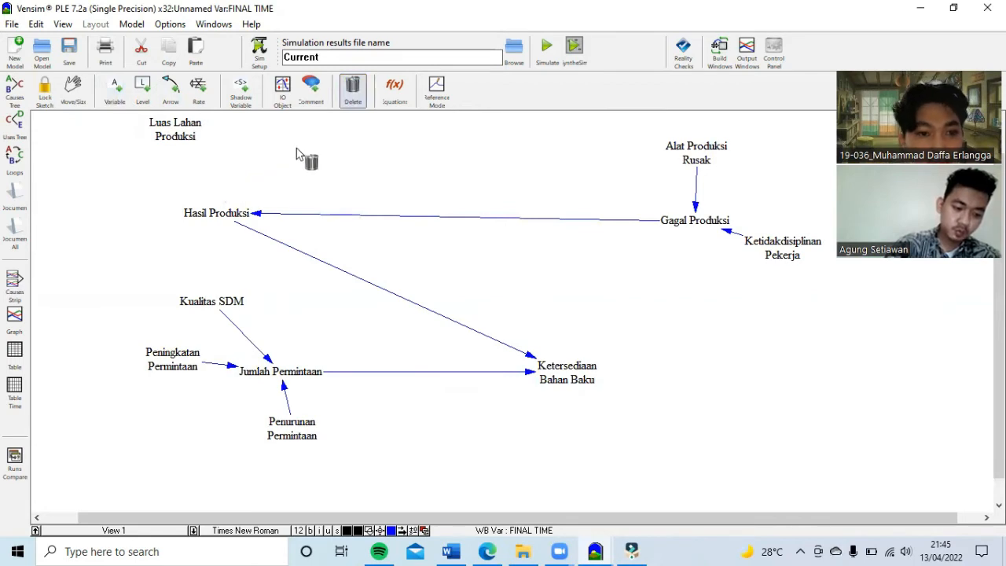
{"action": "left_click", "coordinate": [126, 98]}
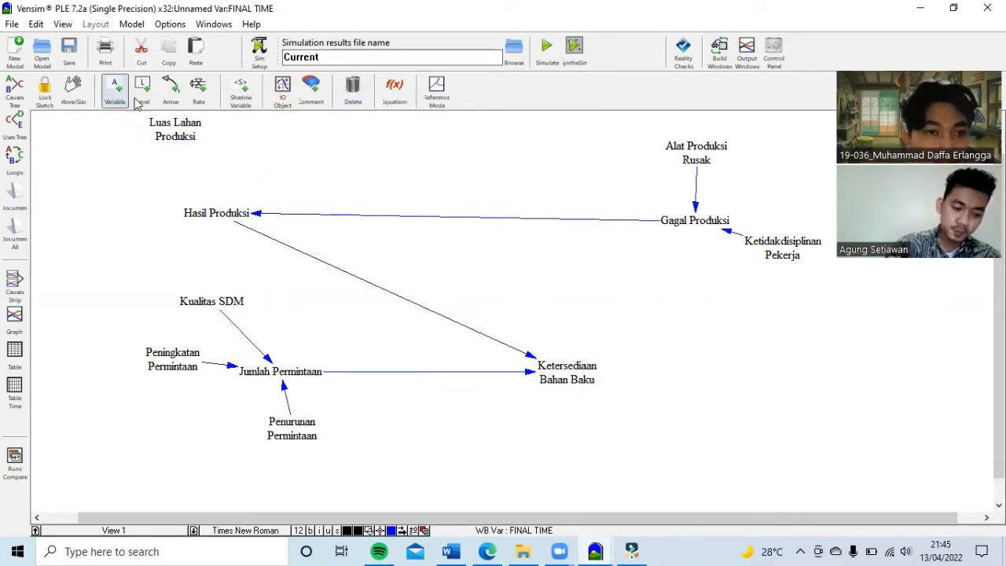
{"action": "left_click", "coordinate": [282, 147]}
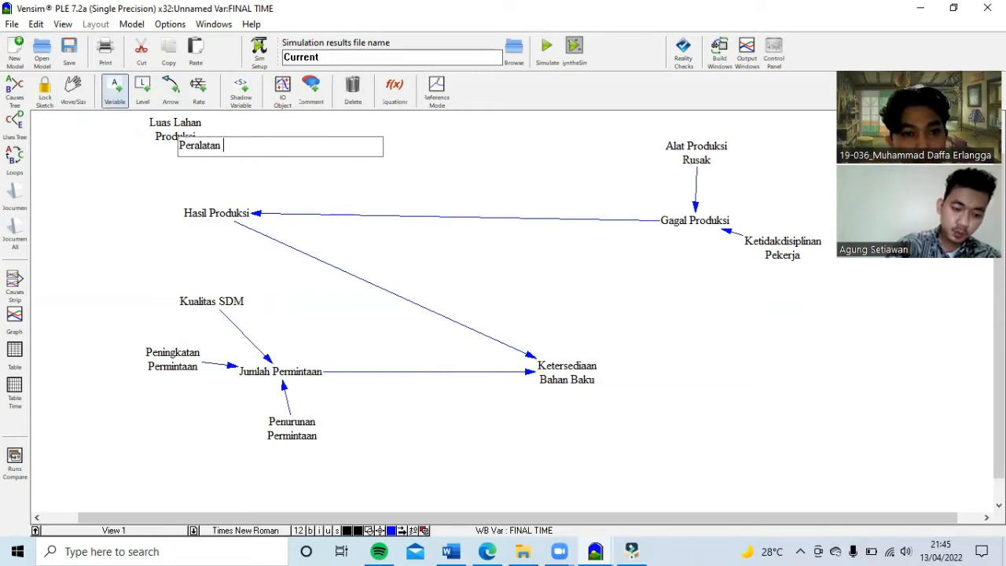
{"action": "type", "text": "Peralatan Produksi Memadai"}
{"action": "key", "text": "Return"}
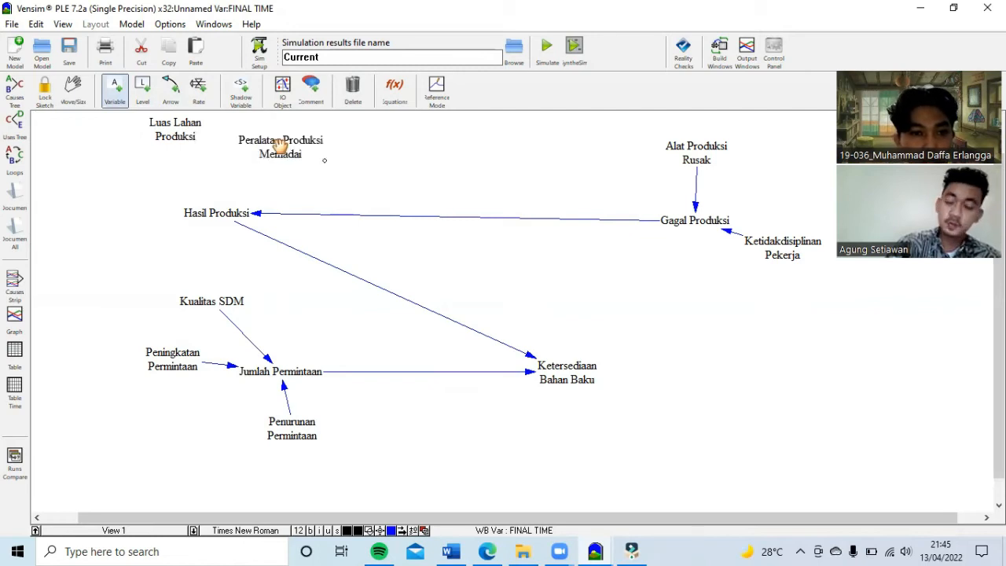
{"action": "left_click", "coordinate": [126, 196]}
{"action": "type", "text": "Kualitas SDM"}
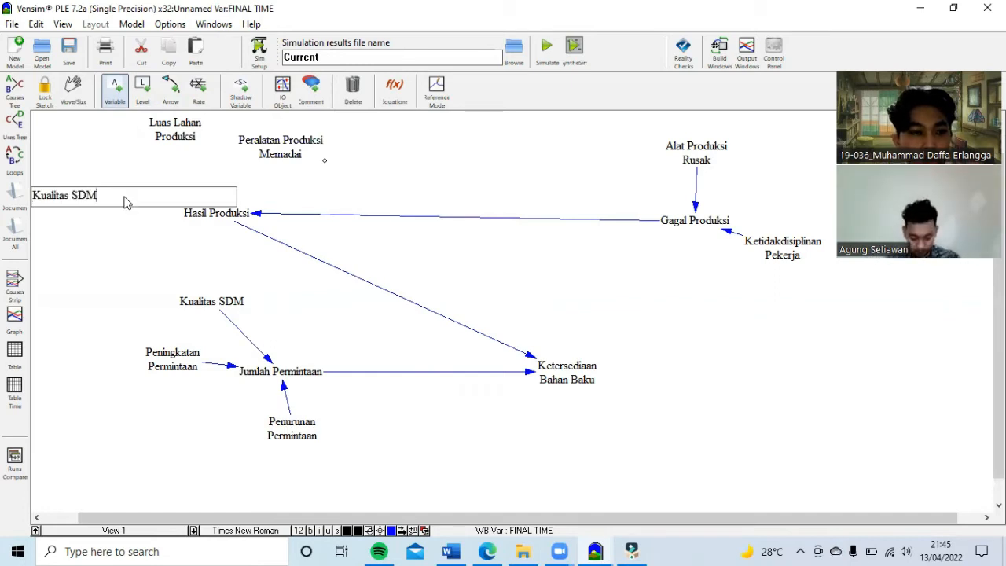
{"action": "key", "text": "Return"}
{"action": "left_click", "coordinate": [605, 322]}
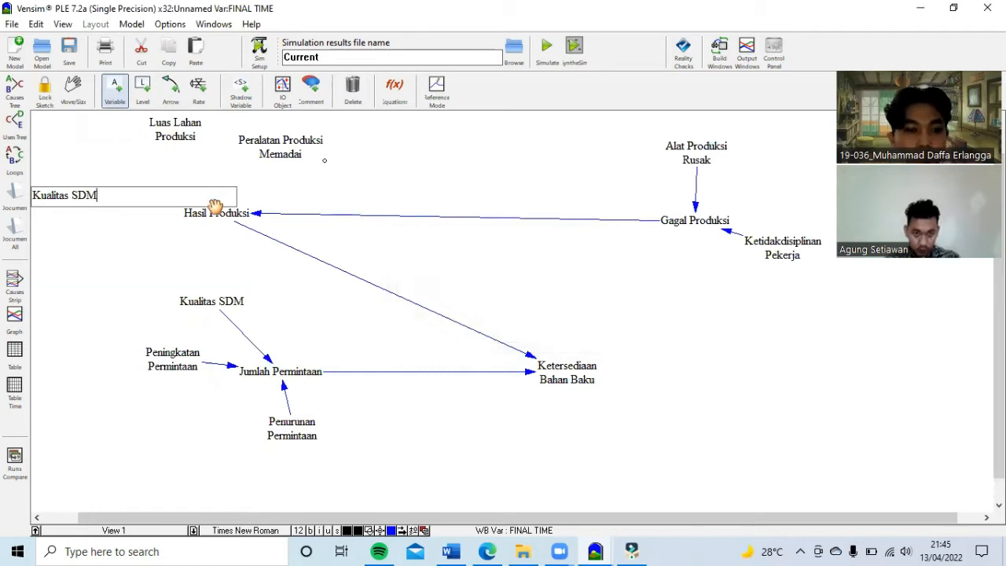
{"action": "key", "text": "Escape"}
Delete the Kualitas SDM variable above Jumlah Permintaan and add "Kualitas SDM" again to the left of Hasil Produksi
{"action": "left_click", "coordinate": [353, 91]}
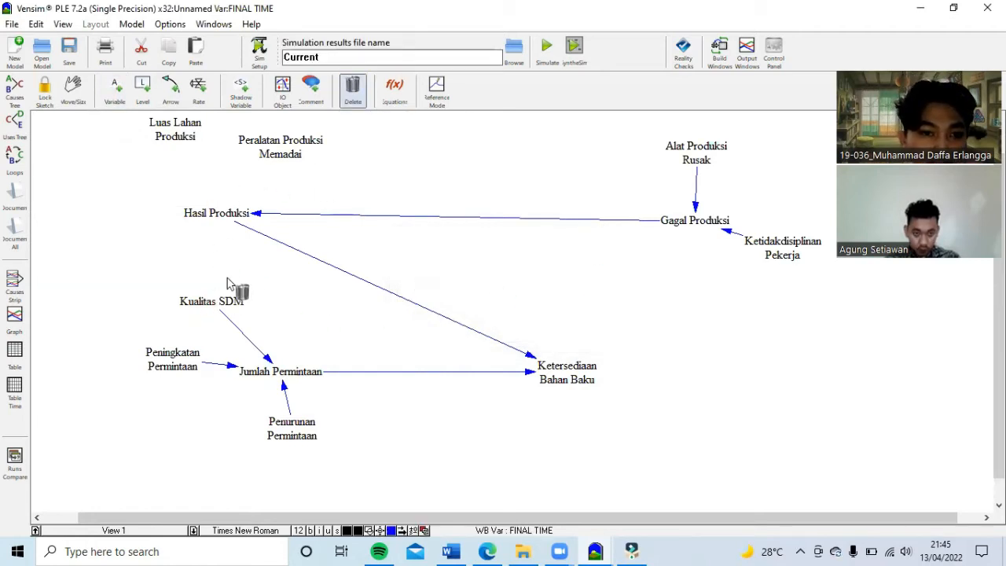
{"action": "left_click", "coordinate": [215, 303]}
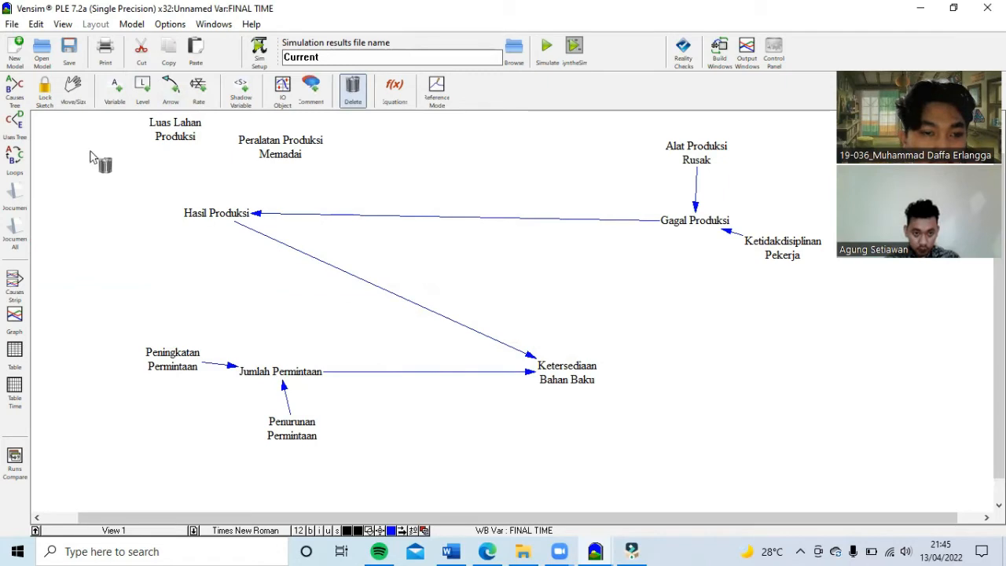
{"action": "left_click", "coordinate": [115, 90]}
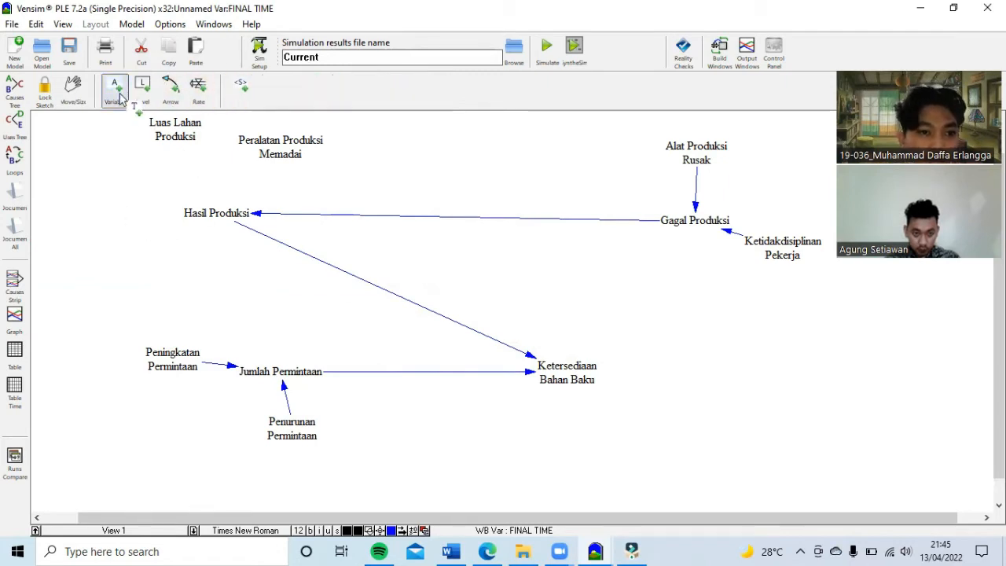
{"action": "left_click", "coordinate": [110, 233]}
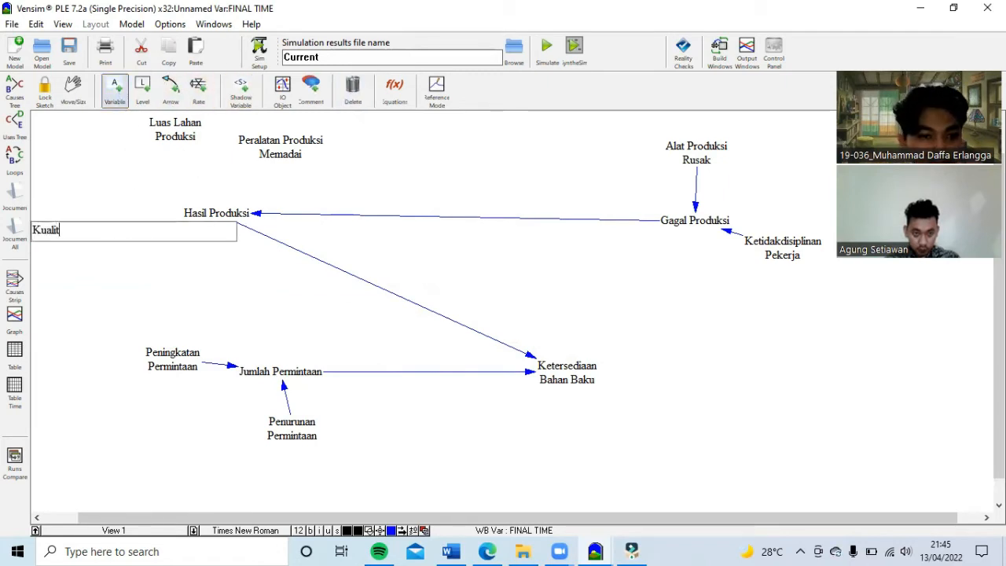
{"action": "type", "text": "Kualitas SDM"}
{"action": "key", "text": "Return"}
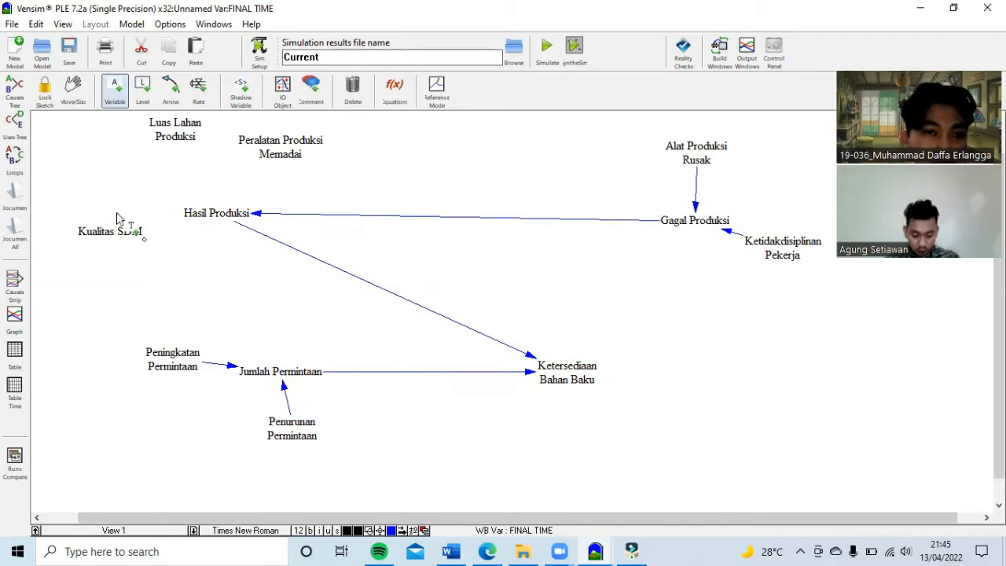
Draw arrows from Luas Lahan Produksi, Peralatan Produksi Memadai and Kualitas SDM to Hasil Produksi
{"action": "left_click", "coordinate": [171, 90]}
{"action": "left_click", "coordinate": [175, 129]}
{"action": "left_click", "coordinate": [236, 217]}
{"action": "left_click", "coordinate": [273, 146]}
{"action": "left_click", "coordinate": [220, 213]}
{"action": "left_click", "coordinate": [132, 236]}
{"action": "left_click", "coordinate": [218, 214]}
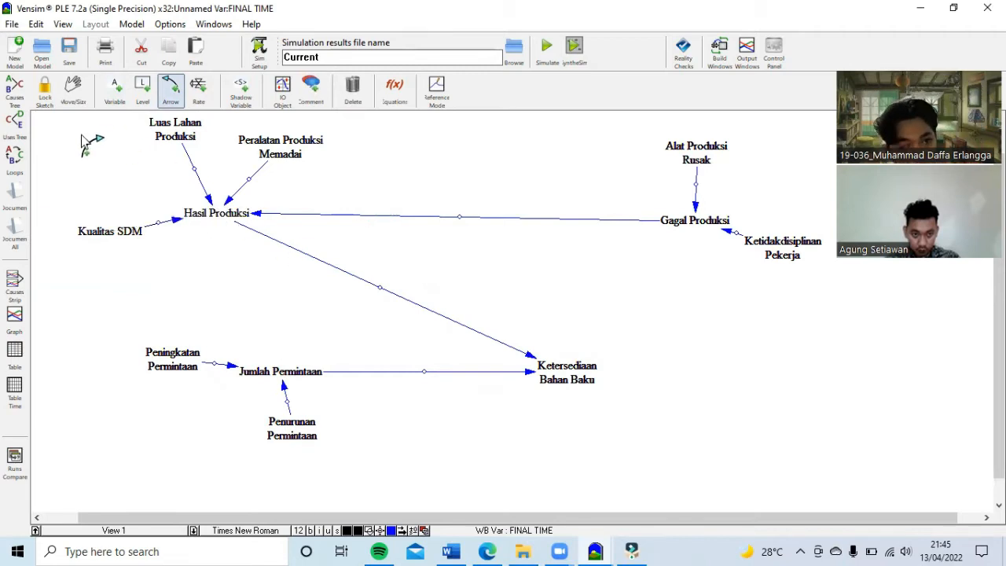
{"action": "left_click", "coordinate": [193, 169]}
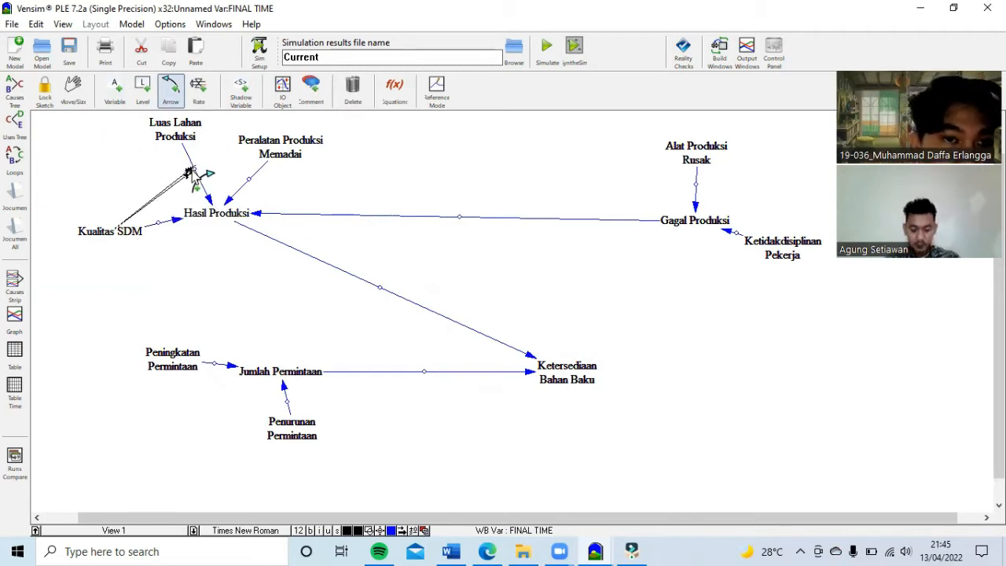
{"action": "key", "text": "Escape"}
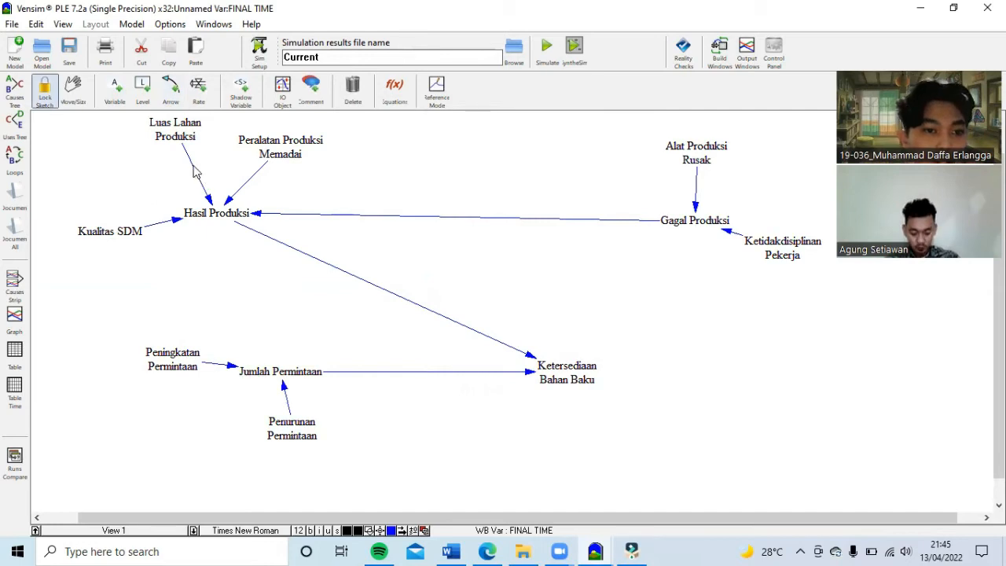
Set the polarity of the arrows from Luas Lahan Produksi, Peralatan Produksi Memadai and Kualitas SDM to Hasil Produksi to +
{"action": "left_click", "coordinate": [175, 99]}
{"action": "right_click", "coordinate": [194, 171]}
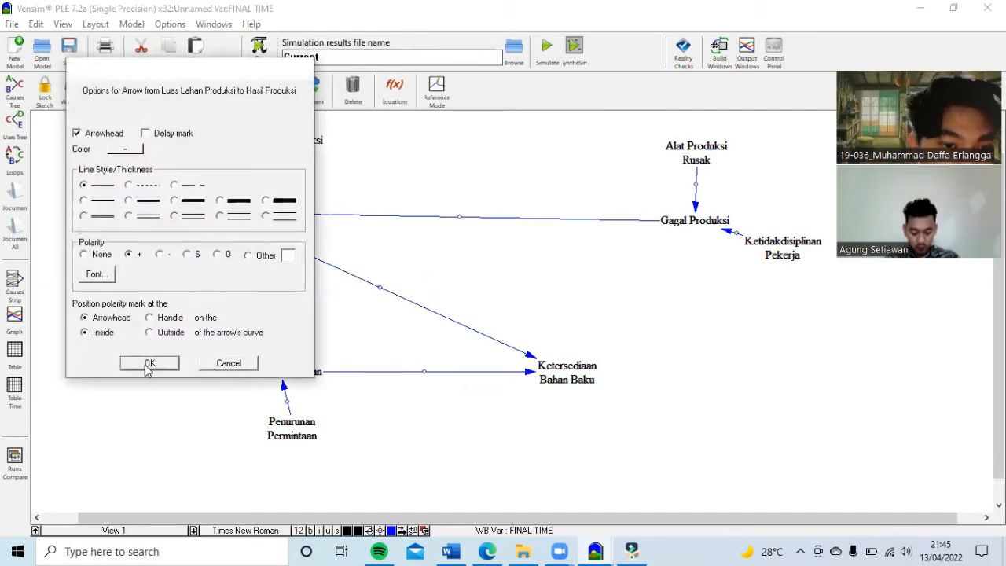
{"action": "left_click", "coordinate": [148, 365]}
{"action": "right_click", "coordinate": [247, 174]}
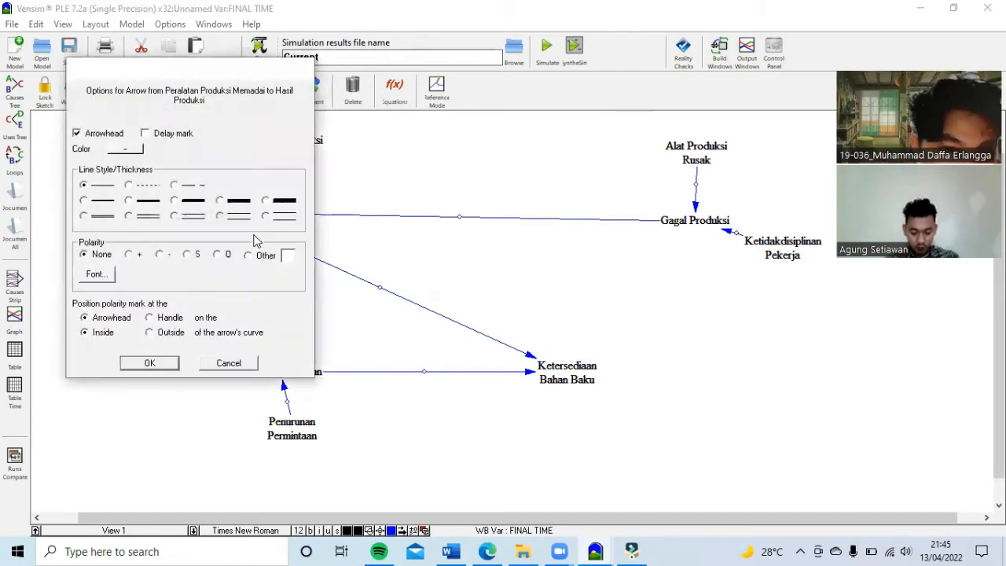
{"action": "left_click", "coordinate": [149, 363]}
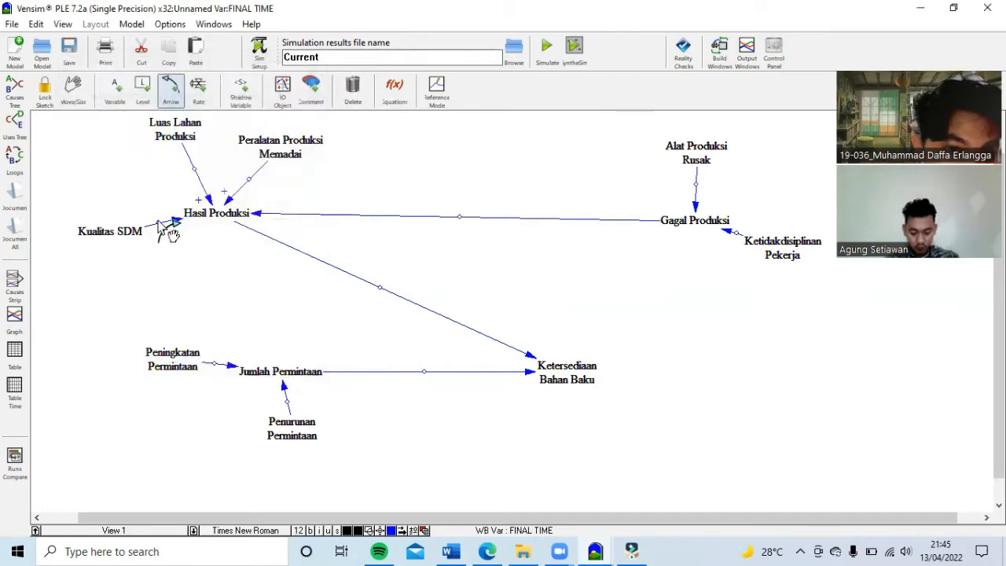
{"action": "right_click", "coordinate": [165, 237]}
{"action": "left_click", "coordinate": [130, 255]}
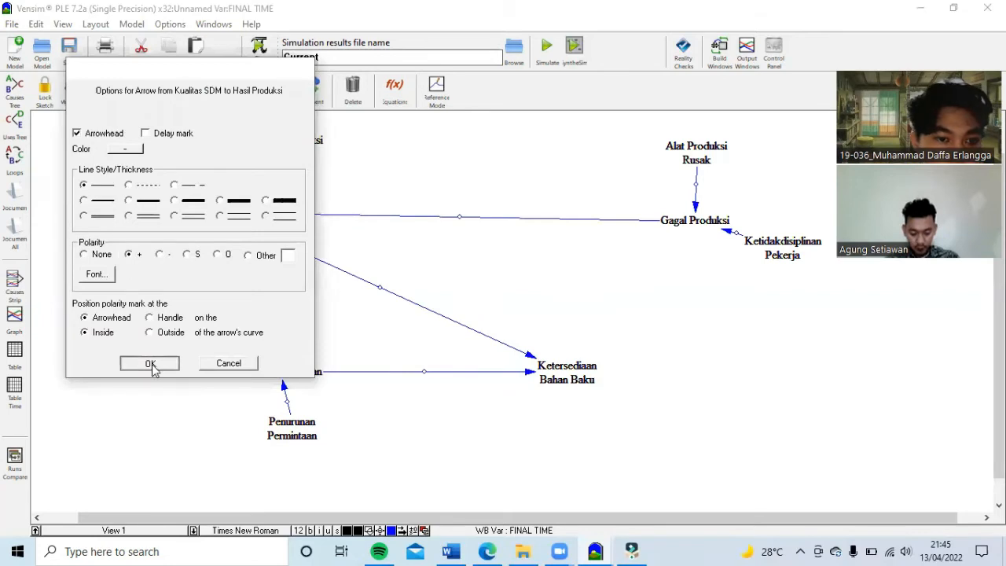
{"action": "left_click", "coordinate": [151, 365]}
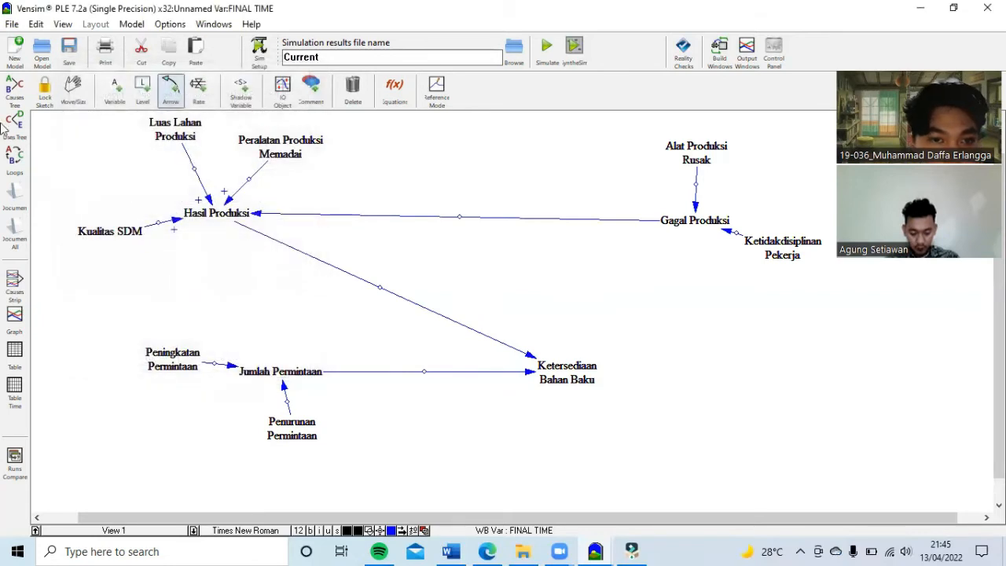
Set both arrows into Gagal Produksi to + polarity and the arrow from Gagal Produksi to Hasil Produksi to -
{"action": "right_click", "coordinate": [697, 190]}
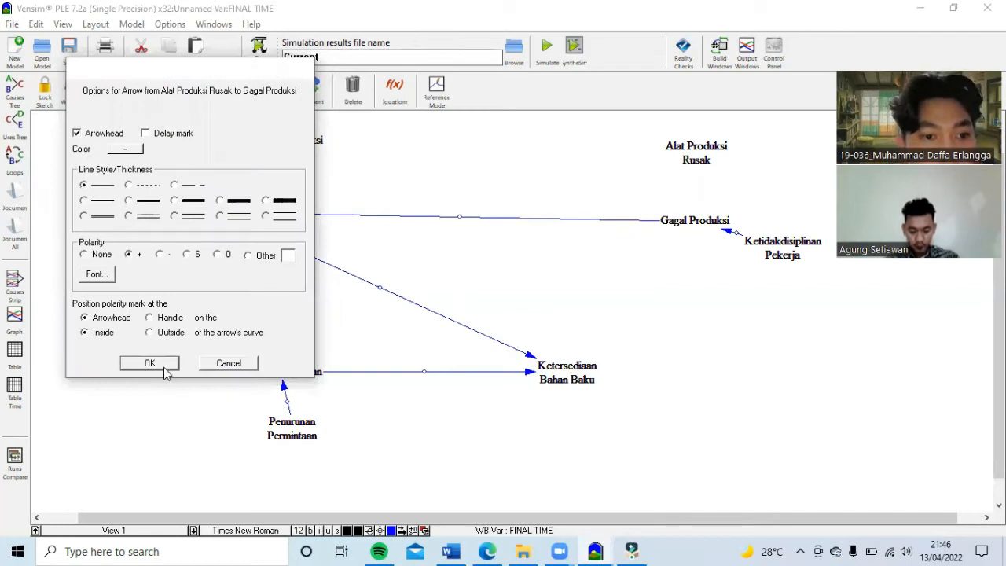
{"action": "left_click", "coordinate": [164, 367]}
{"action": "right_click", "coordinate": [732, 232]}
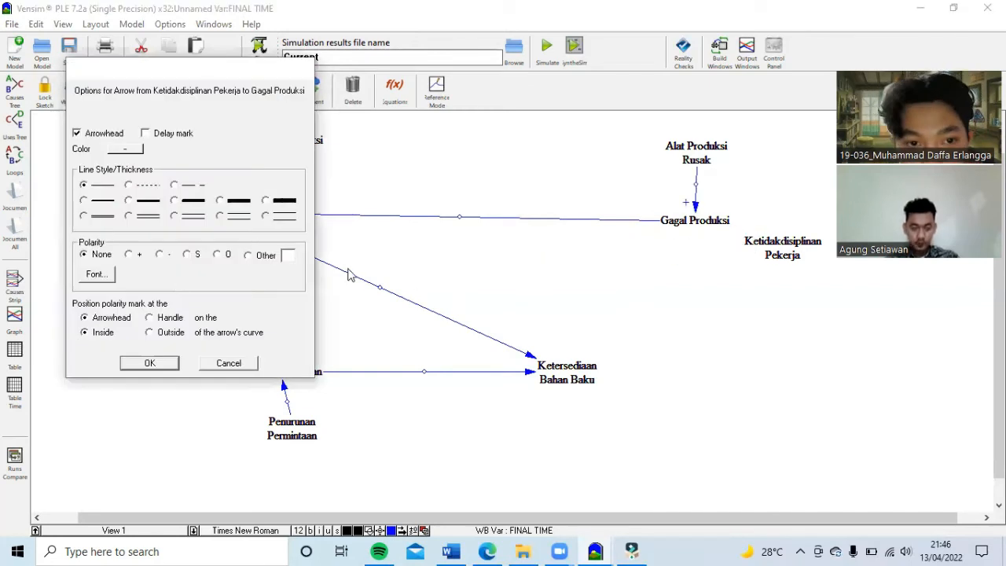
{"action": "left_click", "coordinate": [150, 363]}
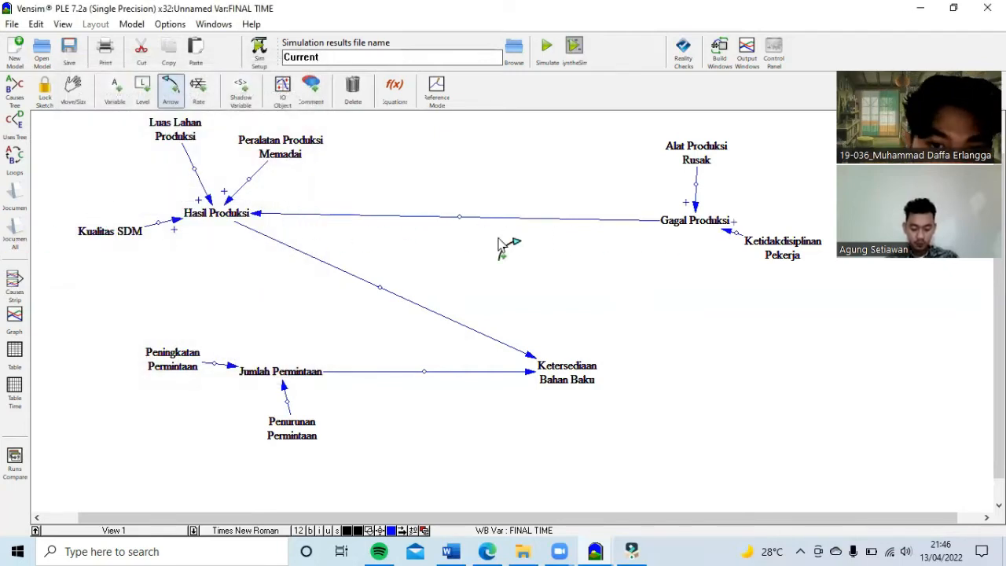
{"action": "right_click", "coordinate": [461, 217]}
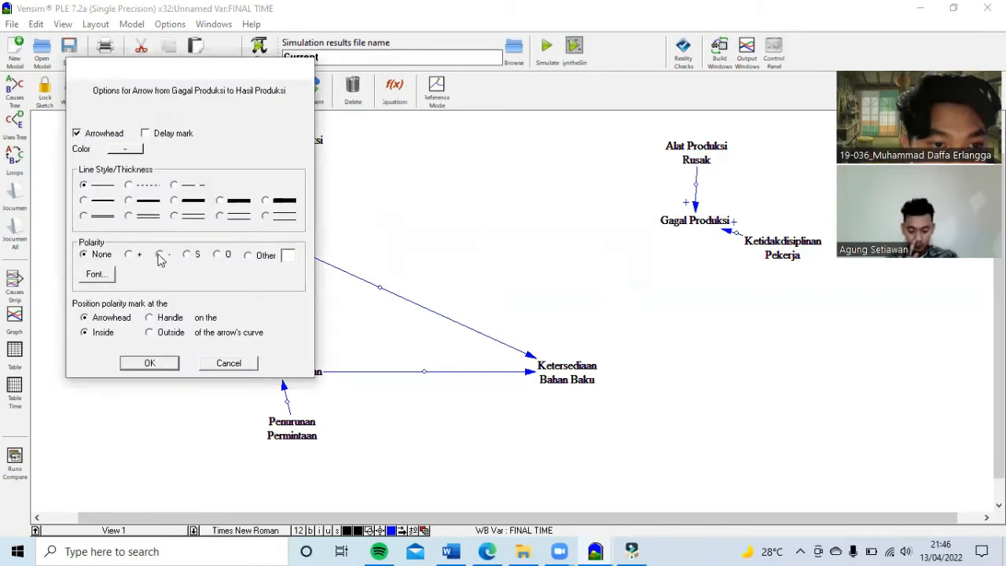
{"action": "left_click", "coordinate": [167, 364]}
Set the arrows into Ketersediaan Bahan Baku to + polarity from Hasil Produksi and - polarity from Jumlah Permintaan
{"action": "right_click", "coordinate": [379, 288]}
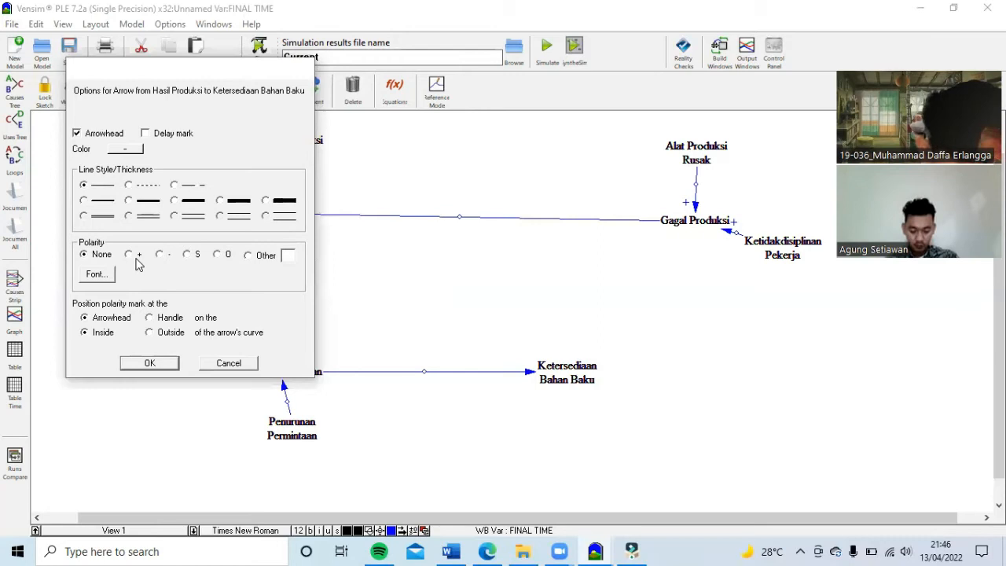
{"action": "left_click", "coordinate": [151, 364]}
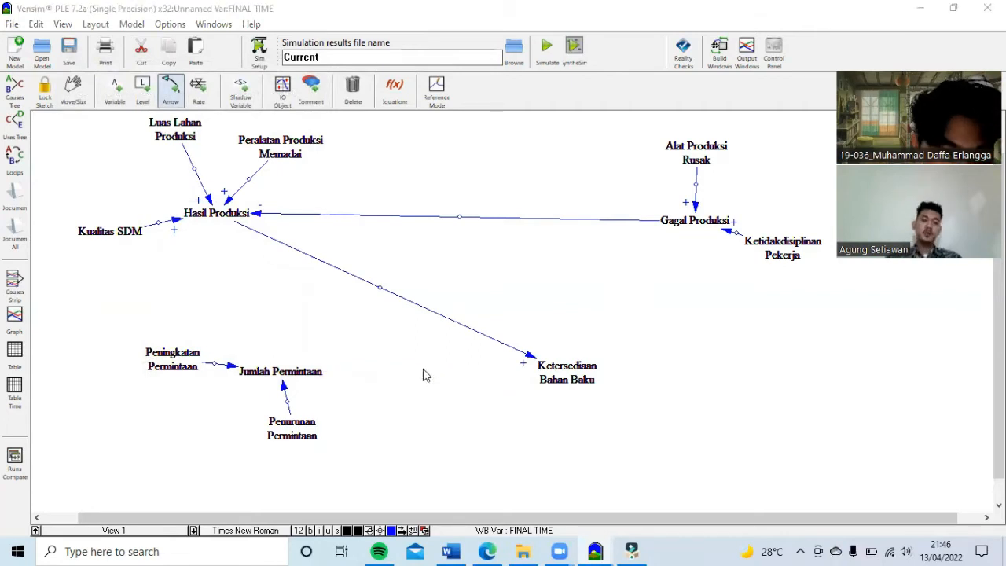
{"action": "right_click", "coordinate": [423, 372]}
{"action": "left_click", "coordinate": [160, 254]}
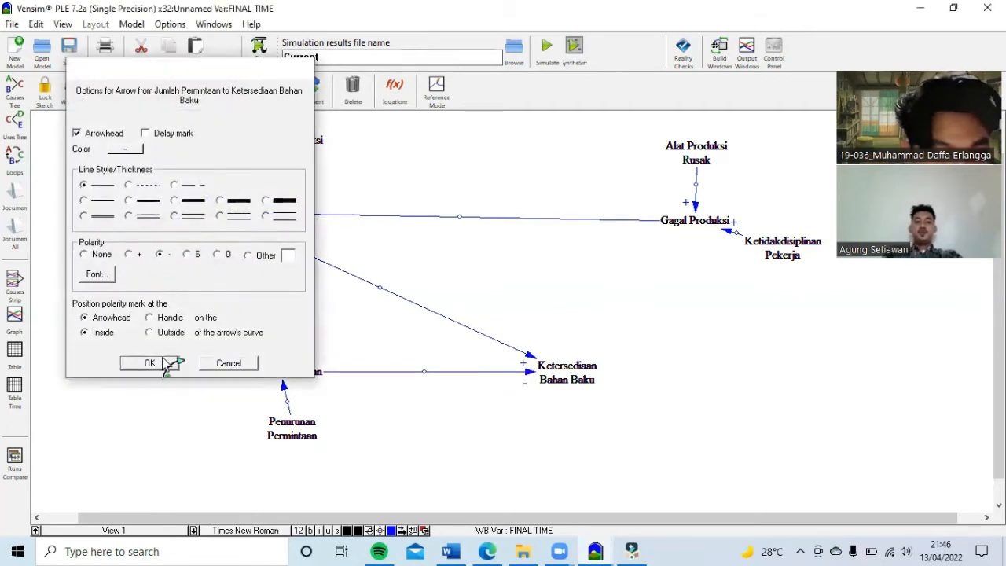
{"action": "left_click", "coordinate": [166, 359]}
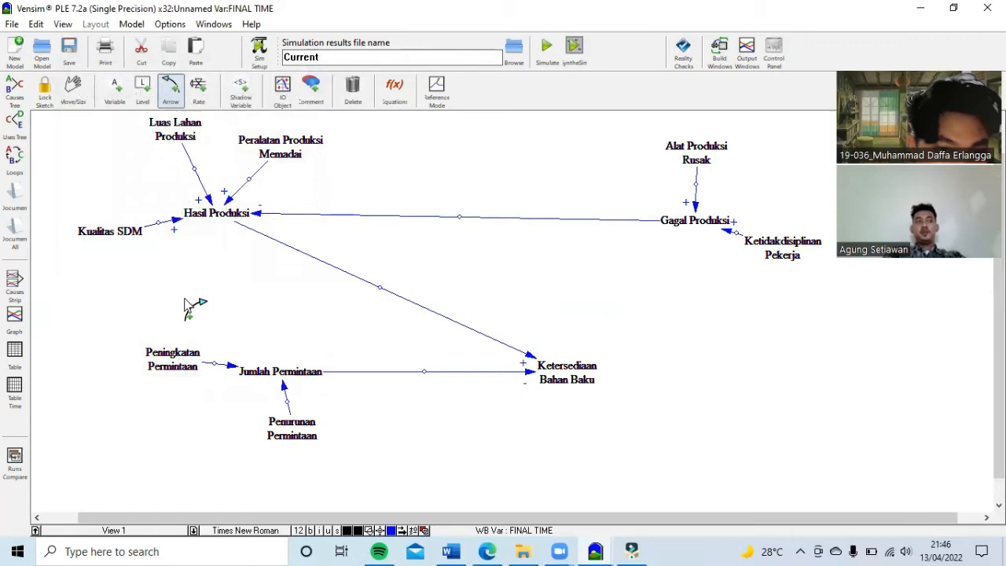
Set the arrows into Jumlah Permintaan to + polarity from Peningkatan Permintaan and - polarity from Penurunan Permintaan
{"action": "right_click", "coordinate": [218, 367]}
{"action": "left_click", "coordinate": [129, 254]}
{"action": "left_click", "coordinate": [149, 363]}
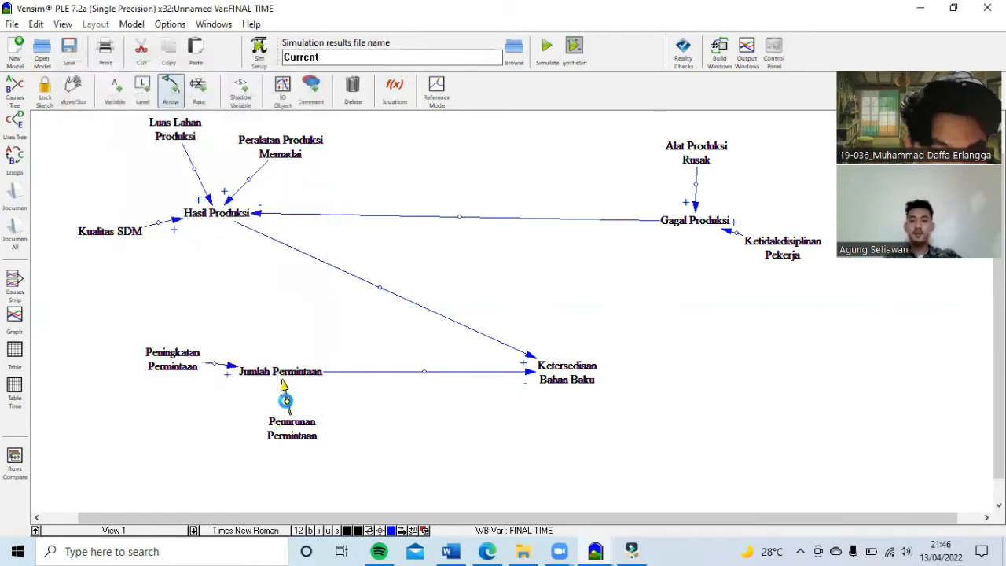
{"action": "right_click", "coordinate": [286, 397]}
{"action": "left_click", "coordinate": [160, 254]}
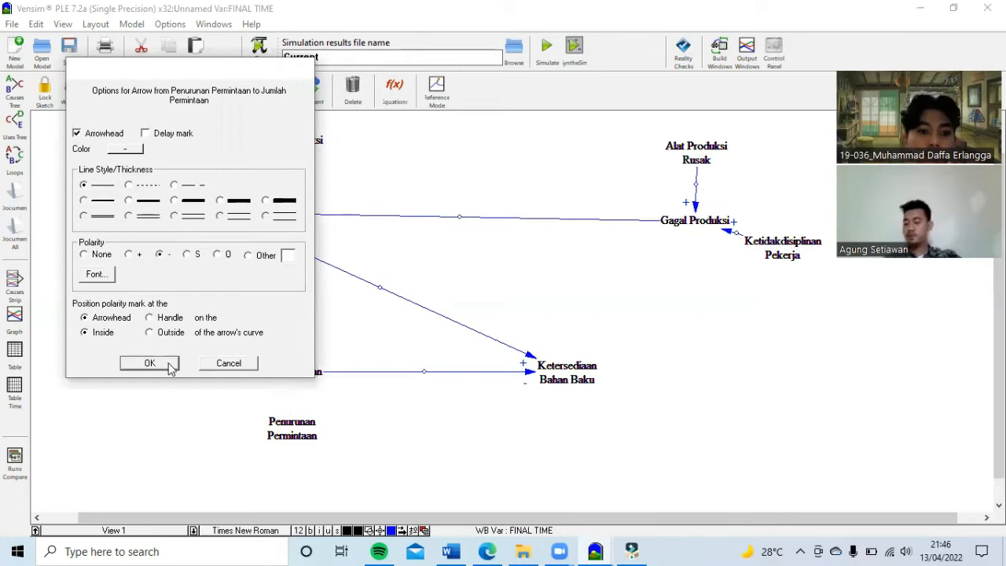
{"action": "left_click", "coordinate": [149, 362]}
{"action": "scroll", "coordinate": [519, 327], "scroll_direction": "up", "scroll_amount": 1}
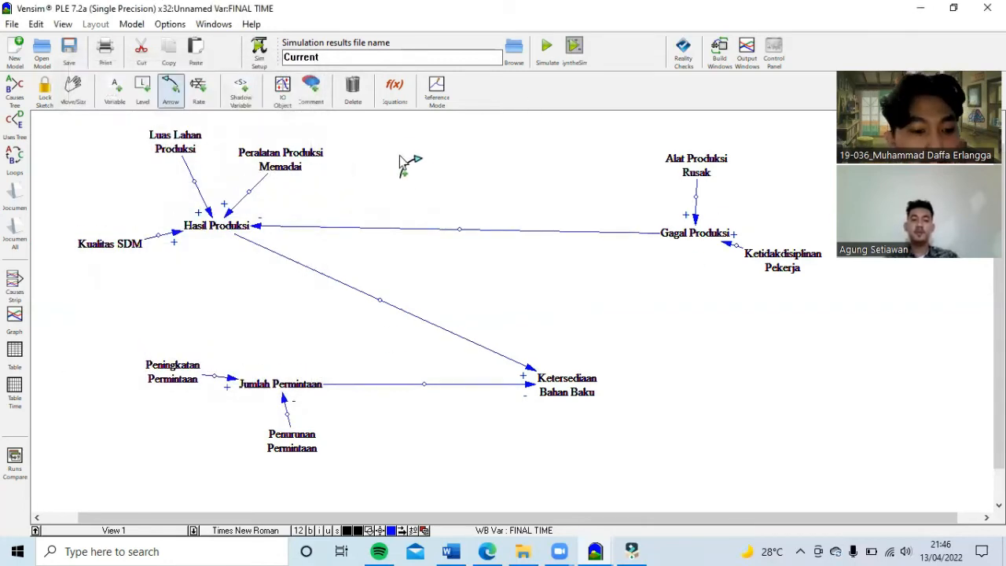
{"action": "key", "text": "1"}
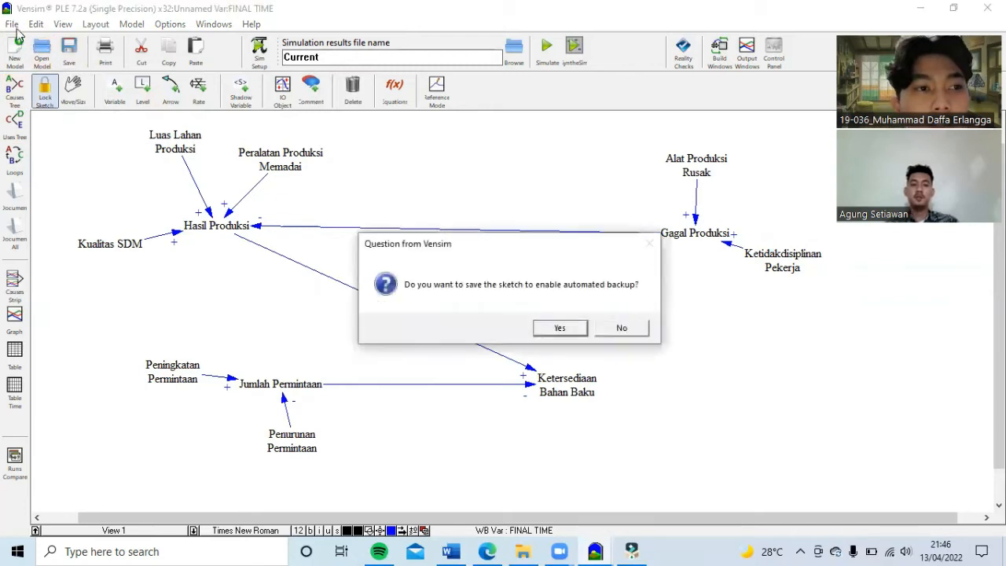
{"action": "left_click", "coordinate": [631, 330]}
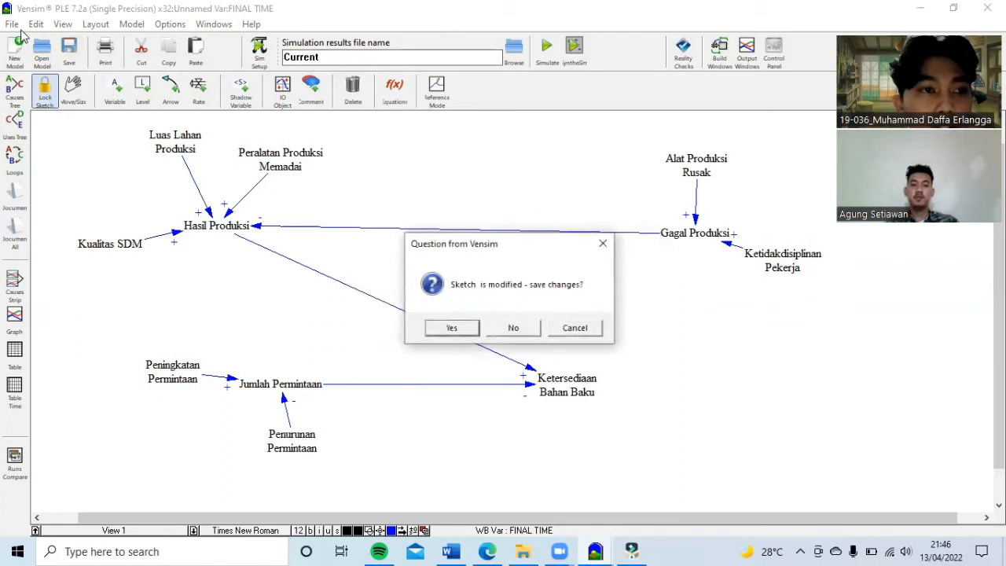
{"action": "left_click", "coordinate": [450, 330]}
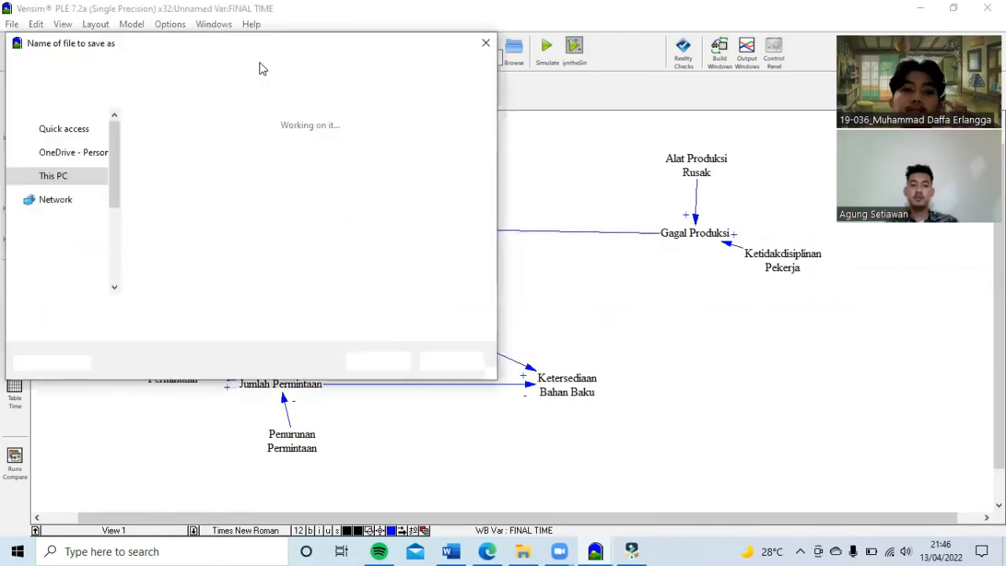
{"action": "left_click", "coordinate": [486, 43]}
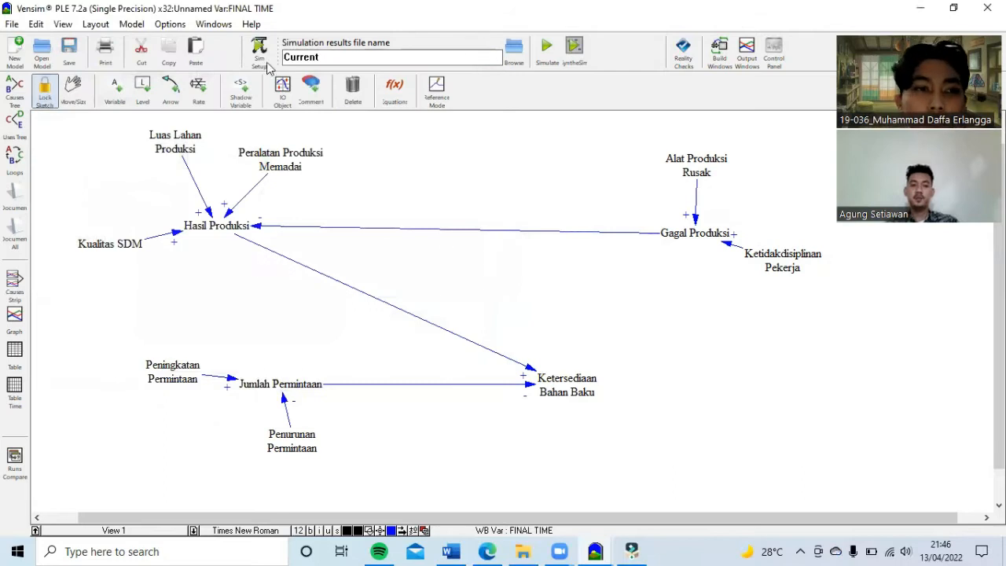
Start a new model, choosing to save the changes to the causal loop sketch as an .mdl file
{"action": "left_click", "coordinate": [14, 25]}
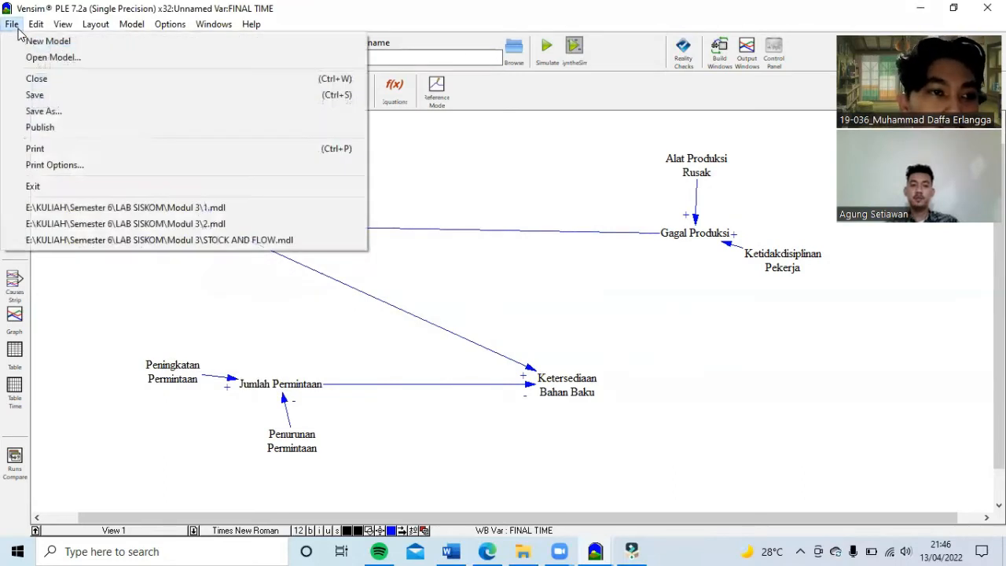
{"action": "left_click", "coordinate": [22, 43]}
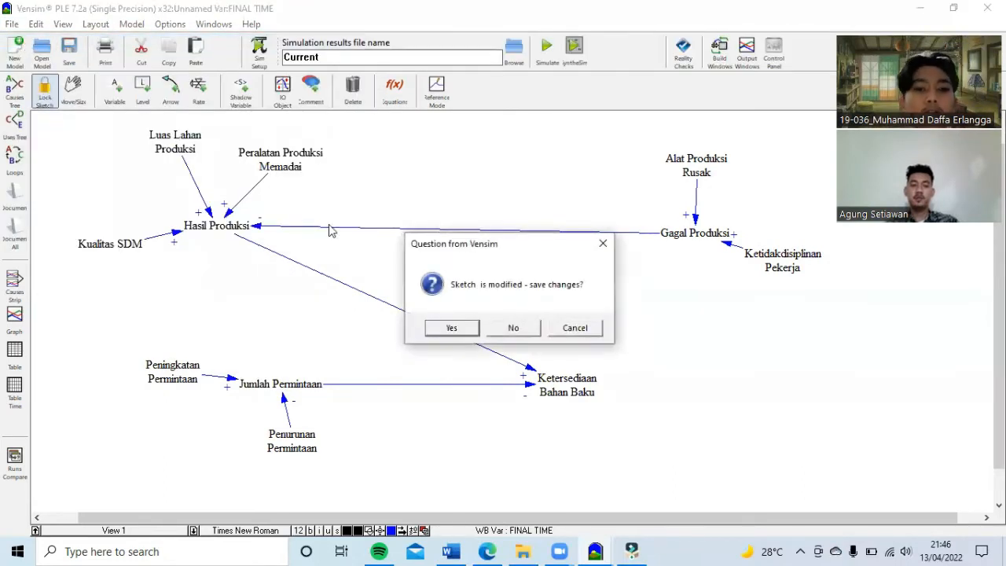
{"action": "left_click", "coordinate": [451, 330]}
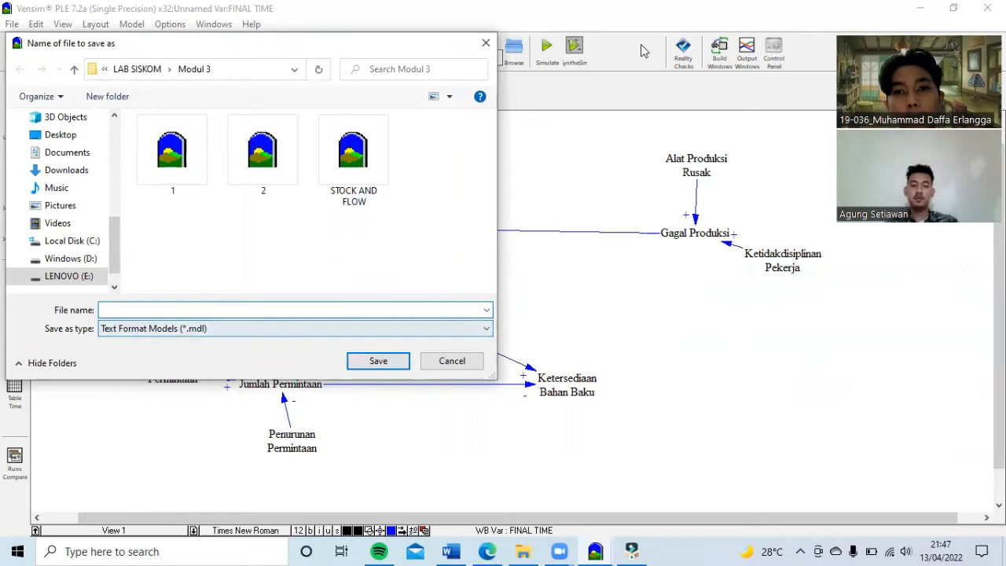
{"action": "left_click", "coordinate": [798, 84]}
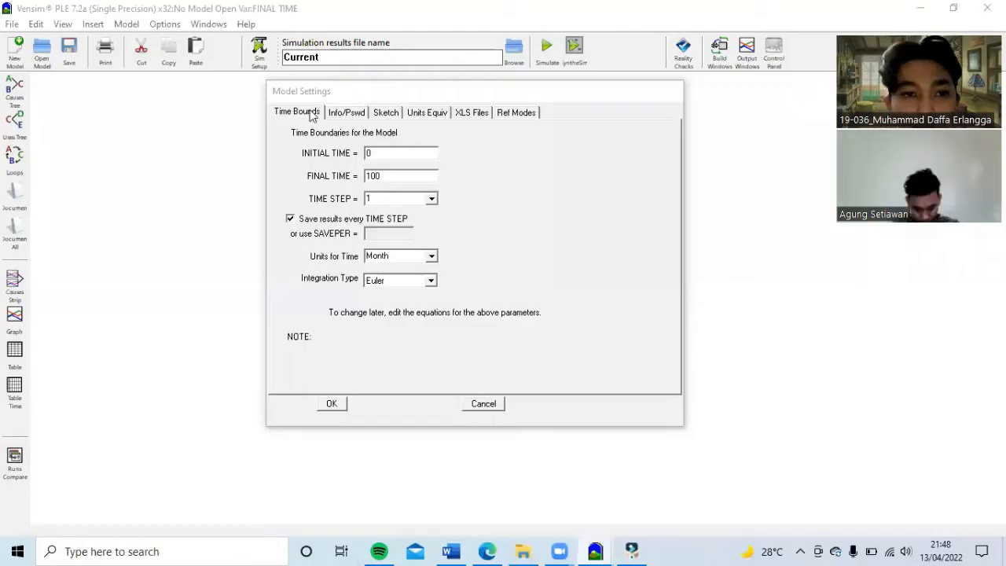
Set the new model's initial time to 2021 and final time to 2026 and accept the model settings
{"action": "left_click", "coordinate": [340, 92]}
{"action": "left_click_drag", "start_coordinate": [343, 95], "coordinate": [360, 103]}
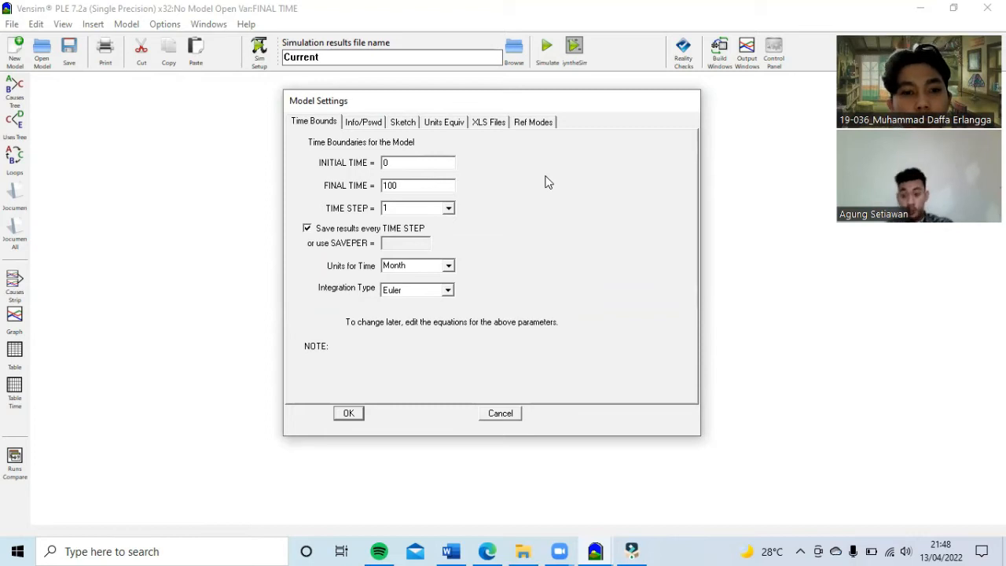
{"action": "left_click", "coordinate": [428, 164]}
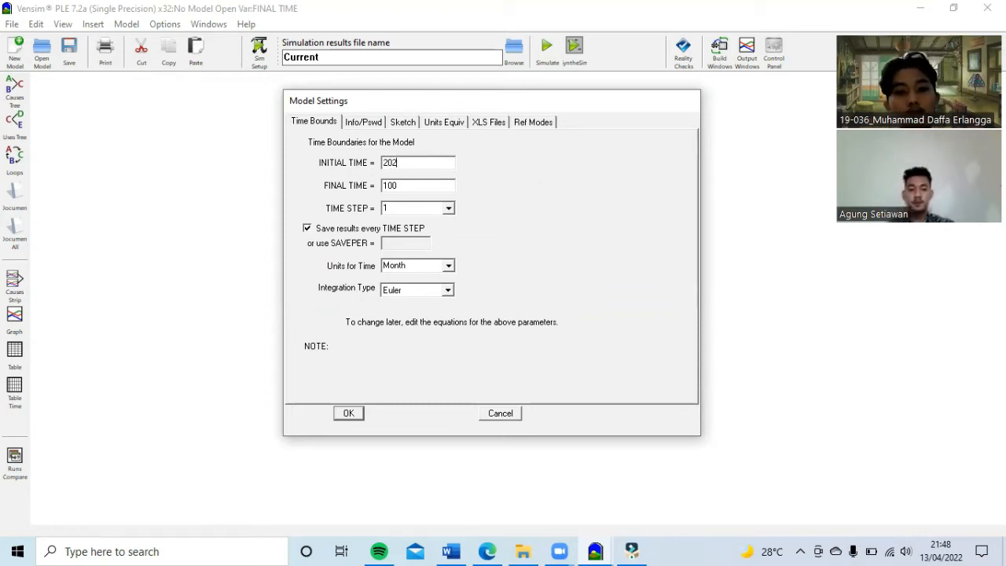
{"action": "key", "text": "Tab"}
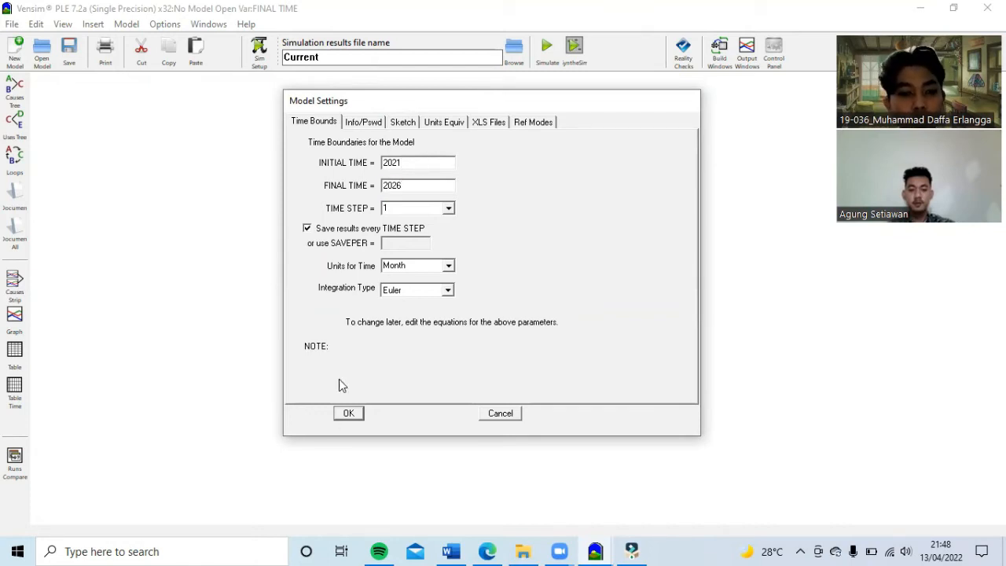
{"action": "left_click", "coordinate": [348, 414]}
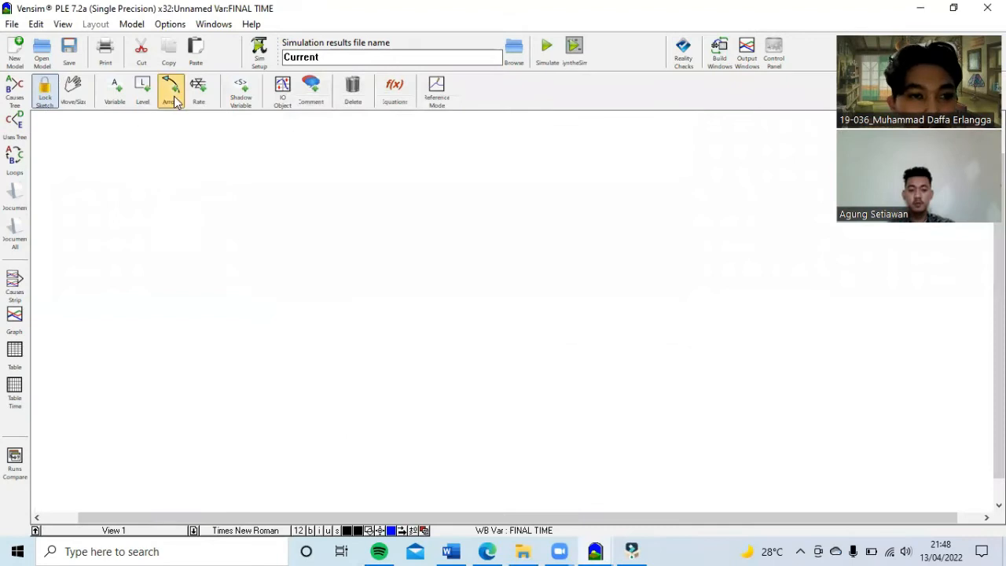
Add a level named "Jumlah Permintaan" in the upper part of the empty sketch
{"action": "left_click", "coordinate": [146, 100]}
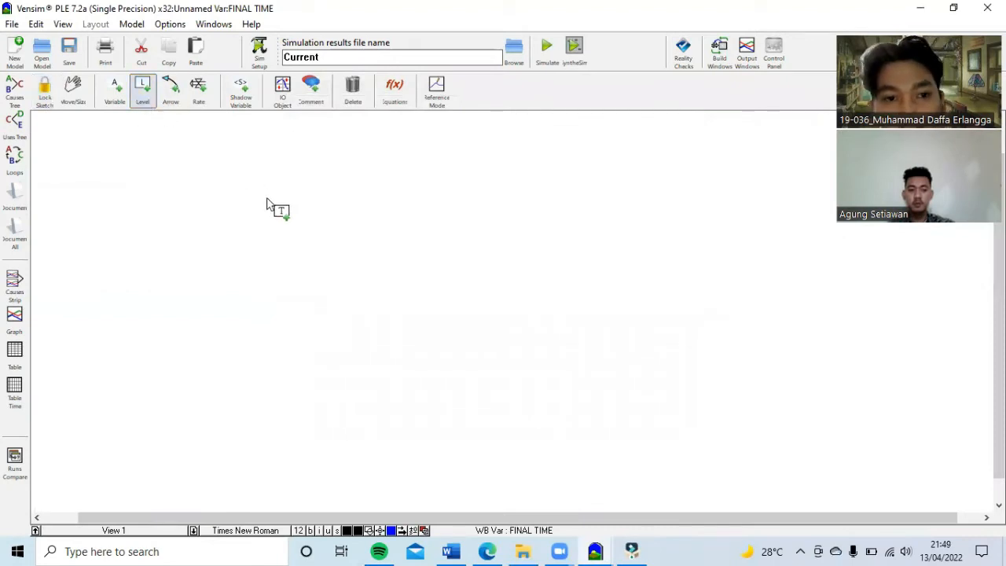
{"action": "left_click", "coordinate": [362, 175]}
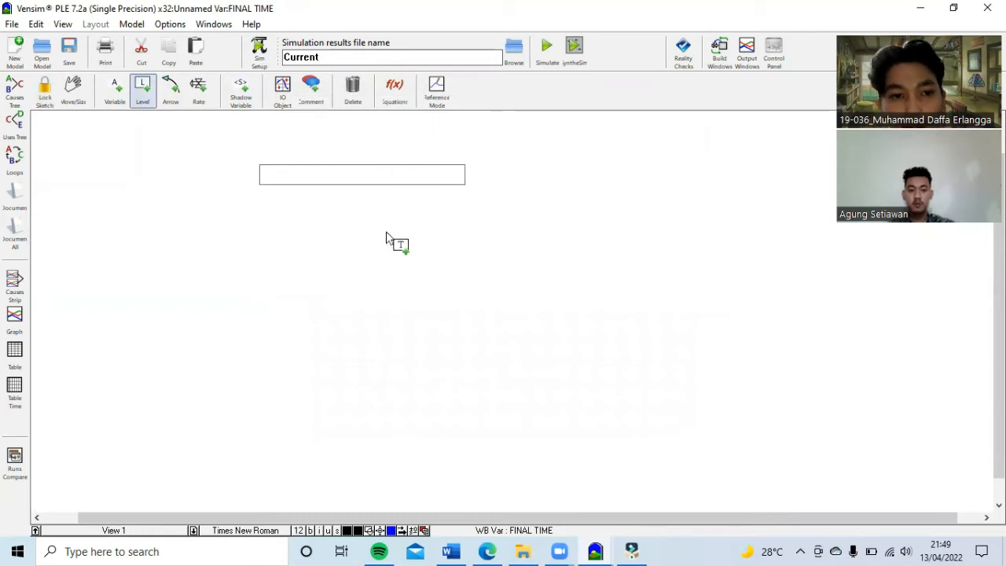
{"action": "type", "text": "Jumlah Pe"}
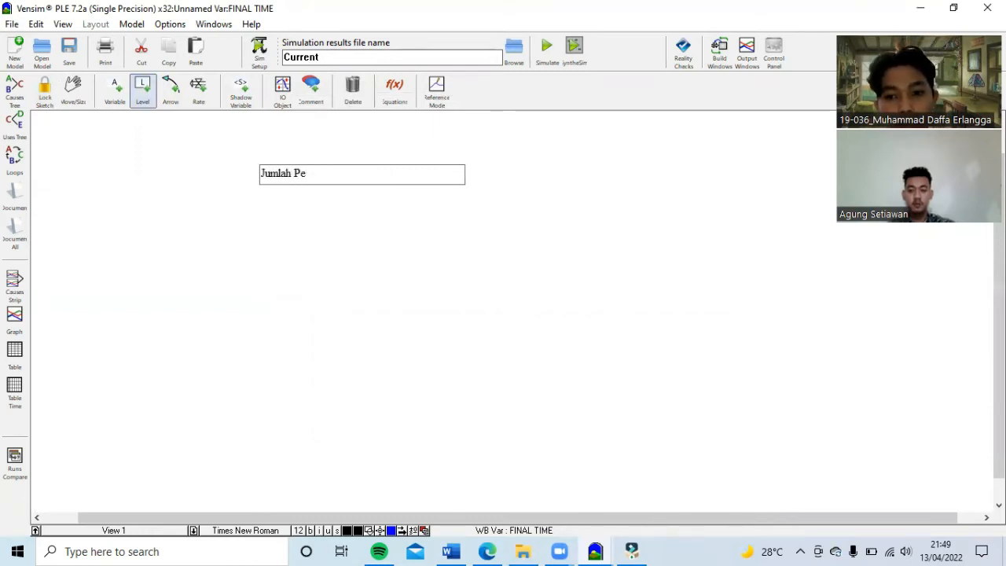
{"action": "type", "text": "rmintaan"}
{"action": "key", "text": "Return"}
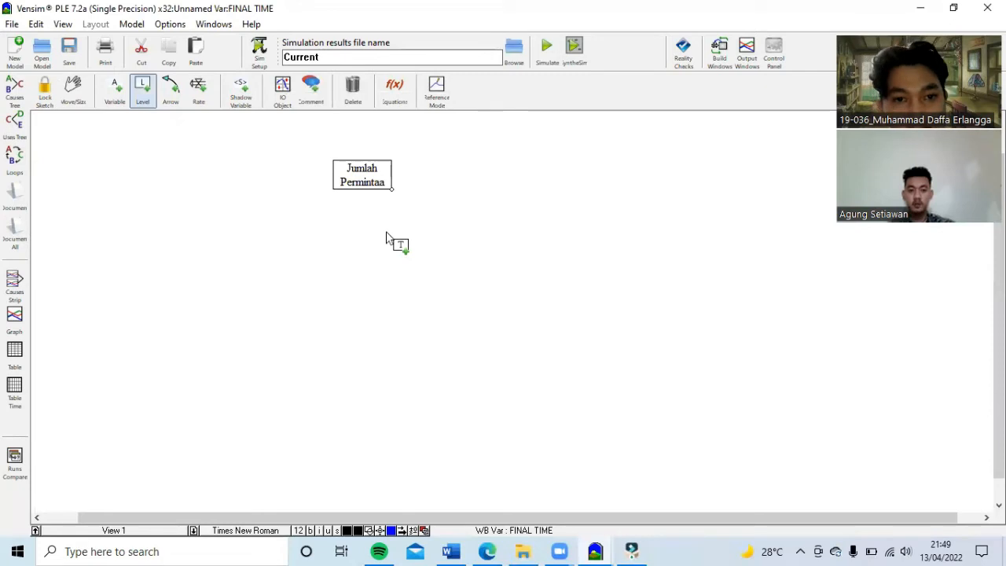
Correct the misspelled name of the demand level so it reads "Jumlah Permintaan"
{"action": "left_click", "coordinate": [379, 183]}
{"action": "left_click", "coordinate": [380, 182]}
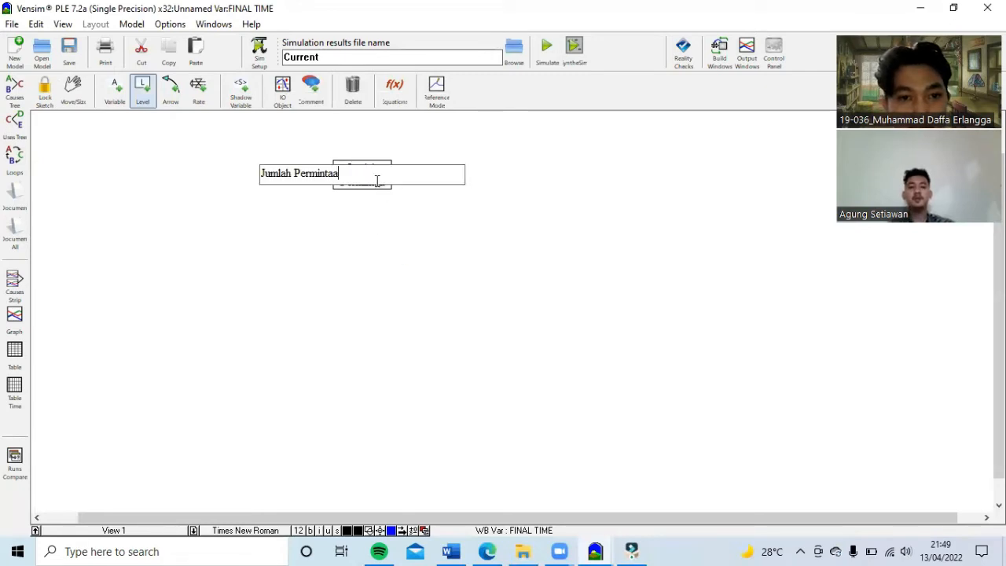
{"action": "key", "text": "Return"}
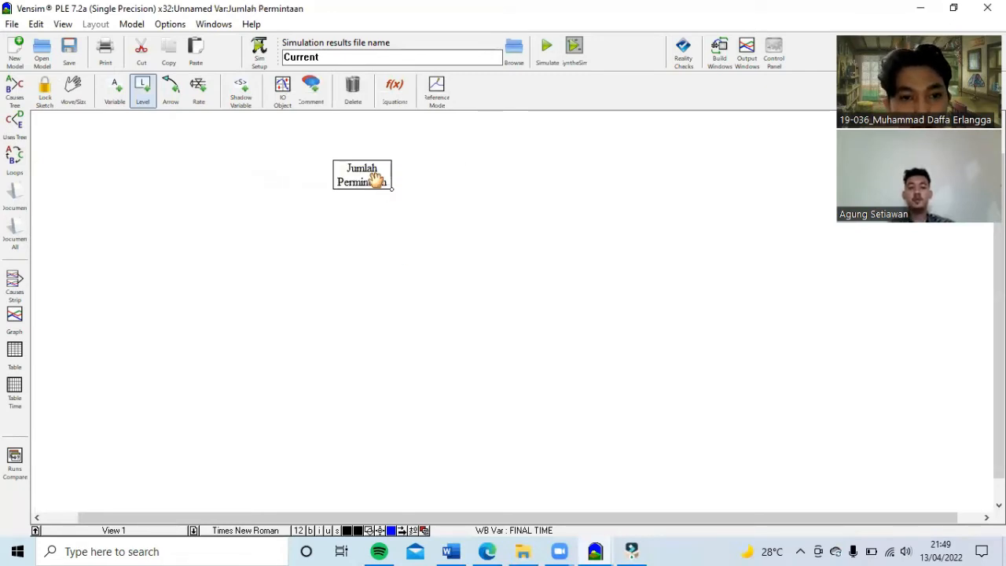
Add a level named "Ketersediaan Bahan Baku Kue" below Jumlah Permintaan and enlarge its box to fit the name
{"action": "left_click", "coordinate": [360, 280]}
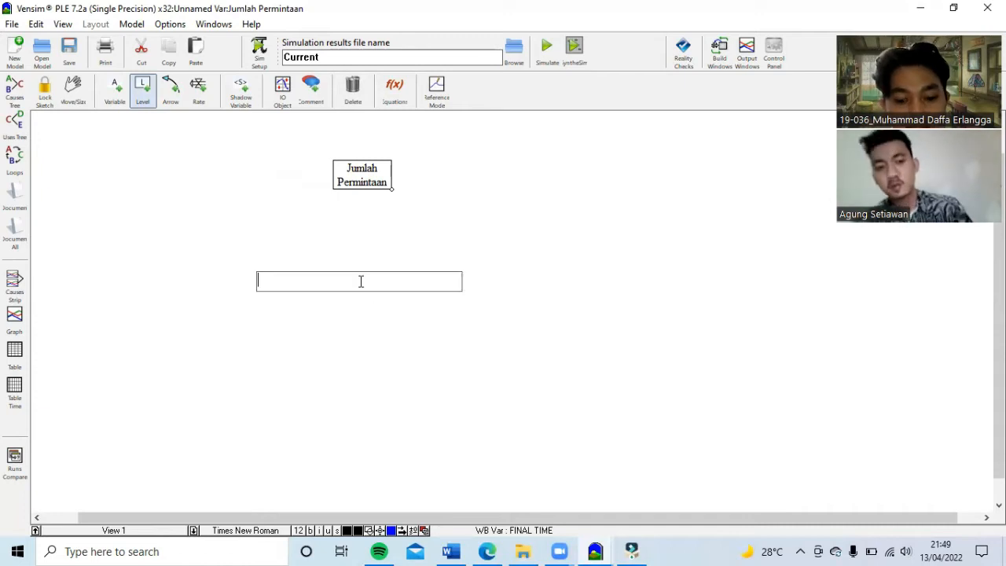
{"action": "type", "text": "Ketersedia"}
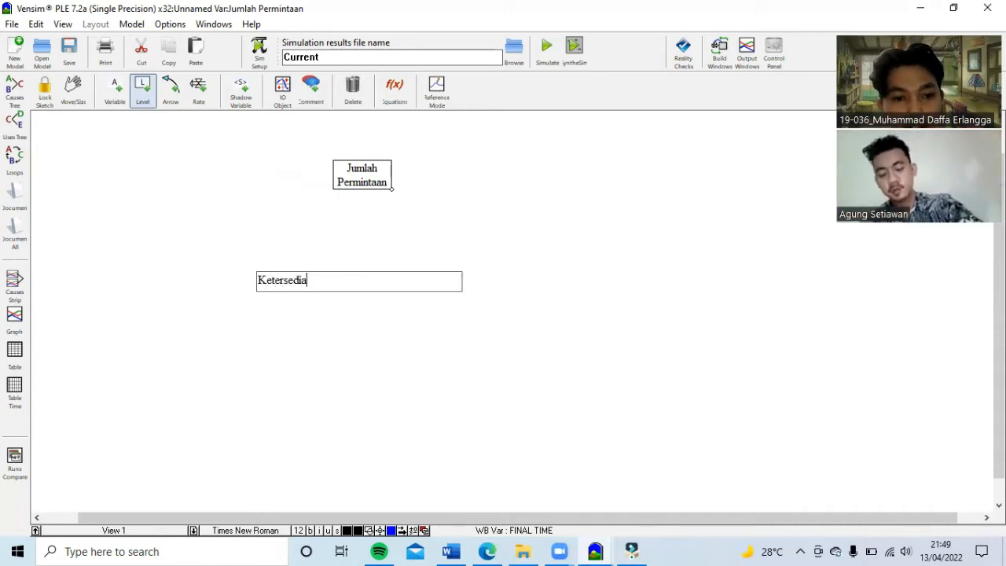
{"action": "type", "text": "an Baan"}
{"action": "key", "text": "BackSpace"}
{"action": "key", "text": "BackSpace"}
{"action": "type", "text": "han Baku Kue\\"}
{"action": "key", "text": "Return"}
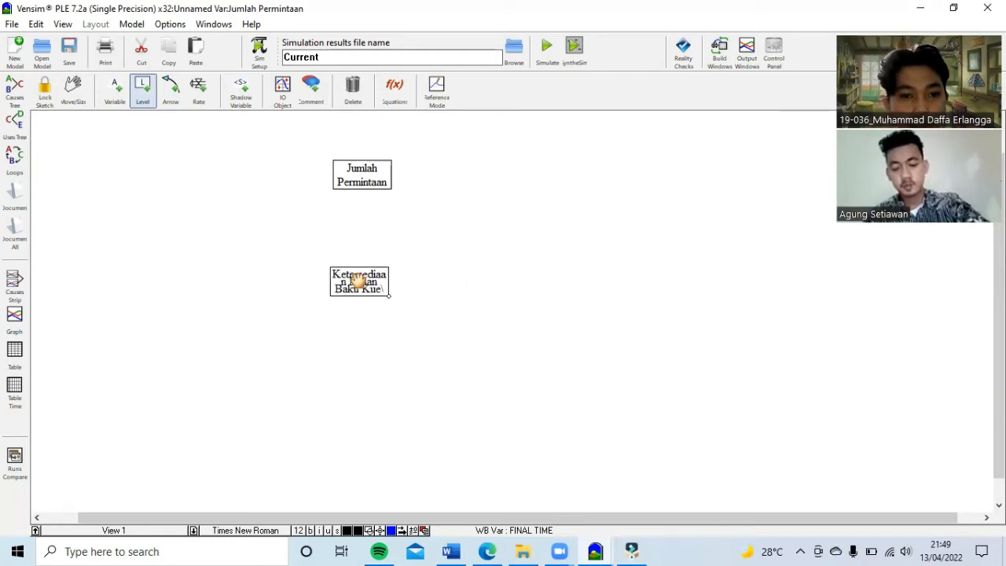
{"action": "left_click", "coordinate": [379, 286]}
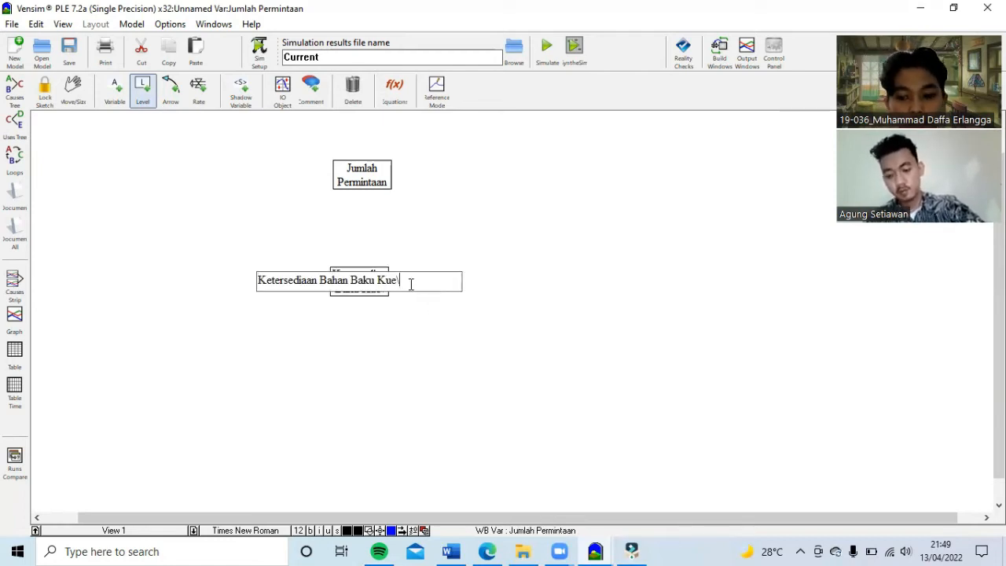
{"action": "key", "text": "Return"}
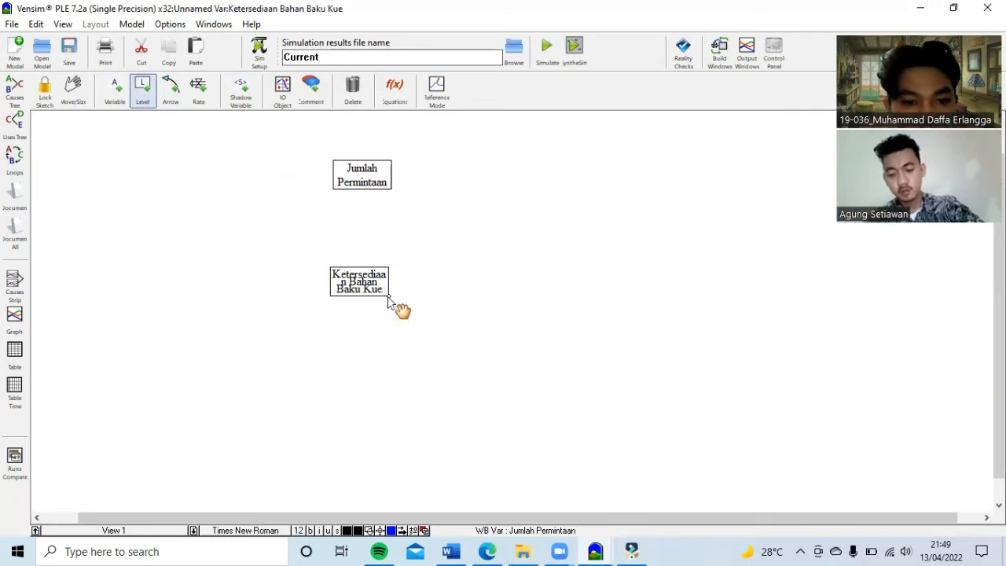
{"action": "mouse_move", "coordinate": [390, 297]}
{"action": "left_mouse_down"}
{"action": "mouse_move", "coordinate": [402, 299]}
{"action": "mouse_move", "coordinate": [375, 292]}
{"action": "left_mouse_up"}
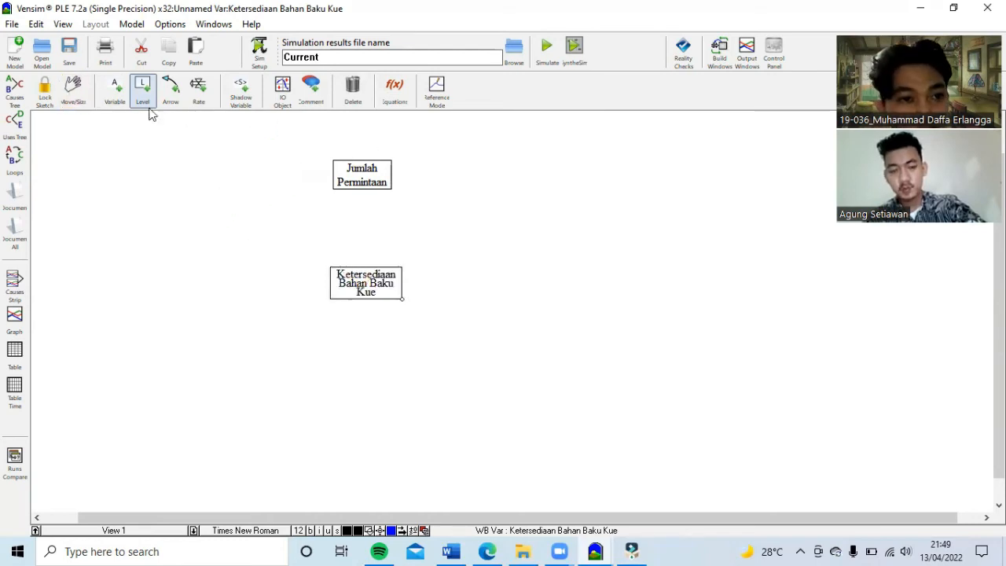
Draw a rate from Jumlah Permintaan to an empty spot on its right and name it "Penurunan Permintaan"
{"action": "left_click", "coordinate": [200, 99]}
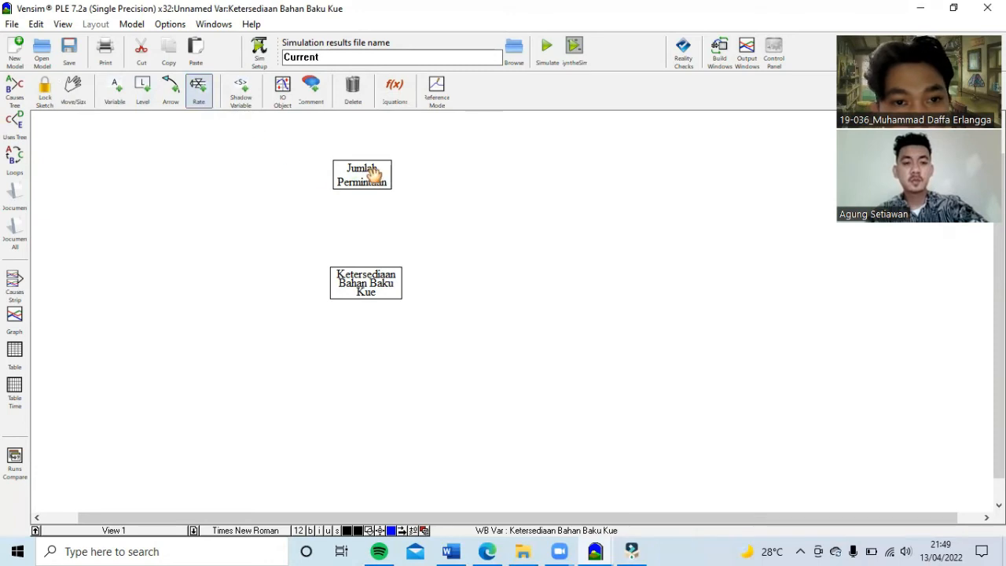
{"action": "left_click", "coordinate": [373, 173]}
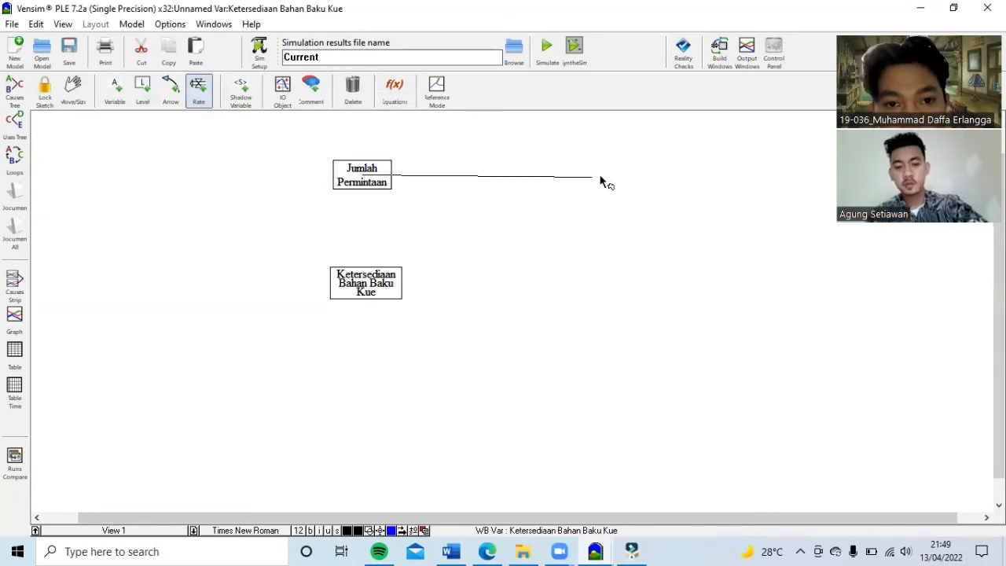
{"action": "left_click", "coordinate": [551, 176]}
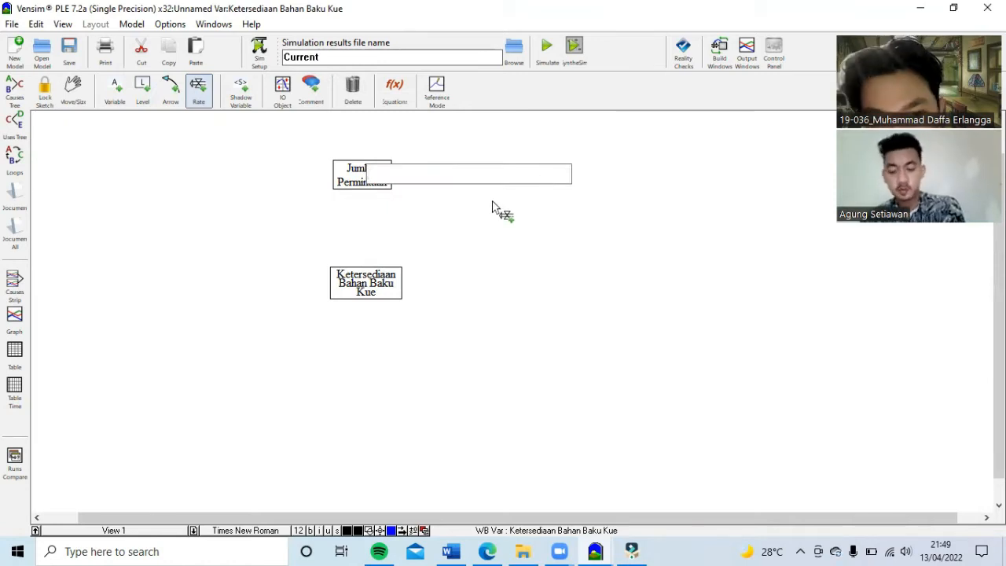
{"action": "type", "text": "Penurunan Permintaan"}
{"action": "key", "text": "Return"}
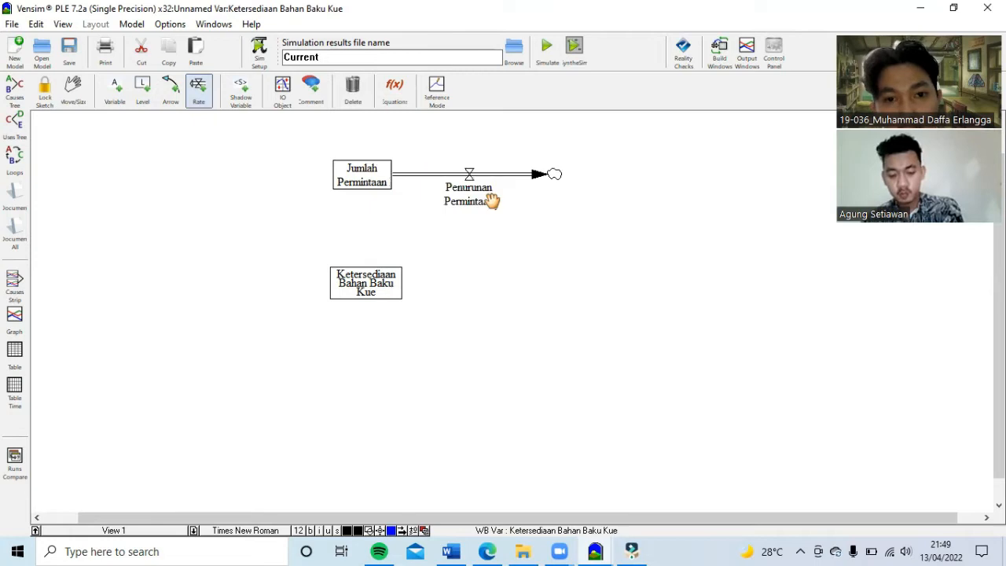
Draw a rate from Jumlah Permintaan to an empty spot on its left and name it "Peningkatan Permintaan"
{"action": "left_click", "coordinate": [360, 177]}
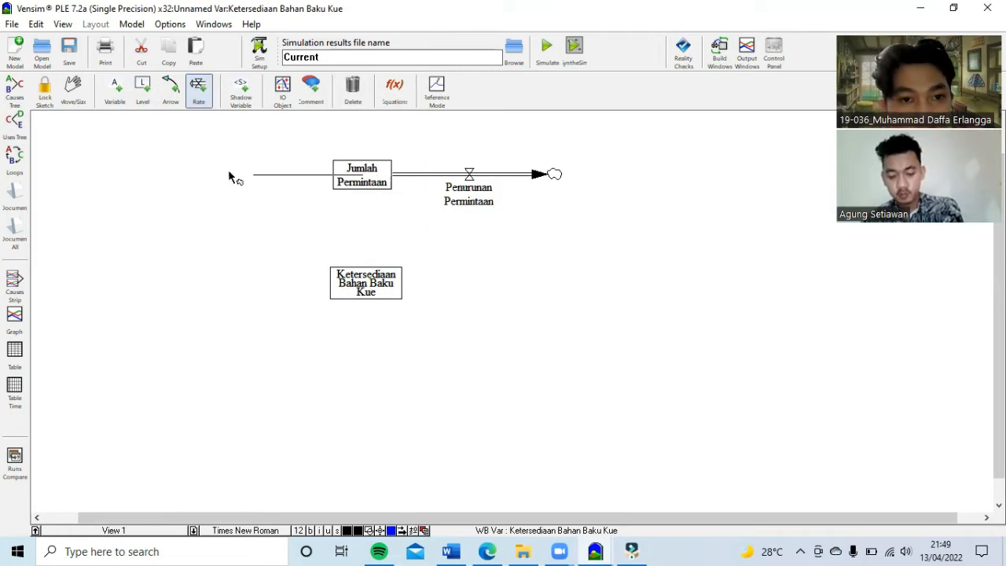
{"action": "left_click", "coordinate": [212, 174]}
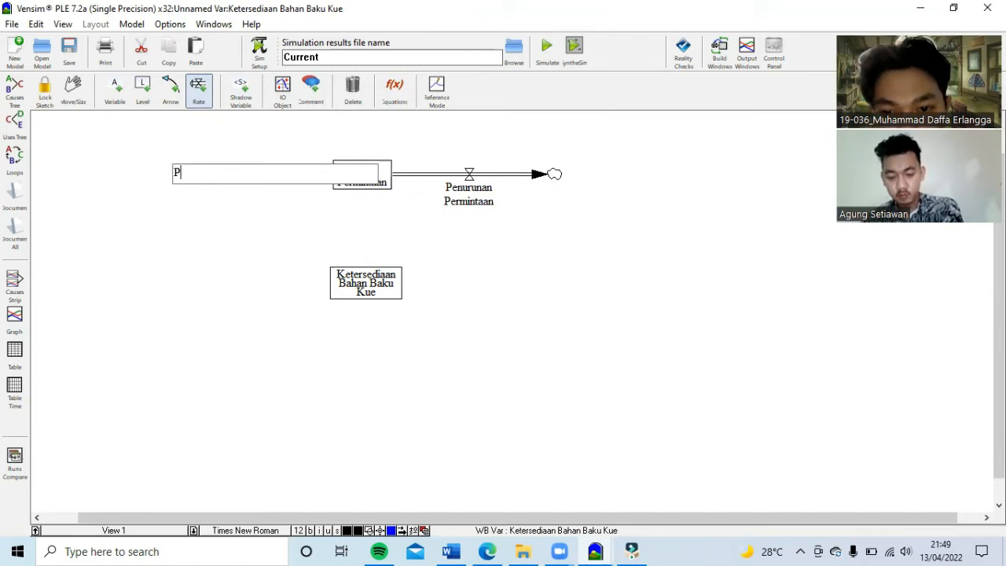
{"action": "type", "text": "Peningkatan Permintaan"}
{"action": "key", "text": "Return"}
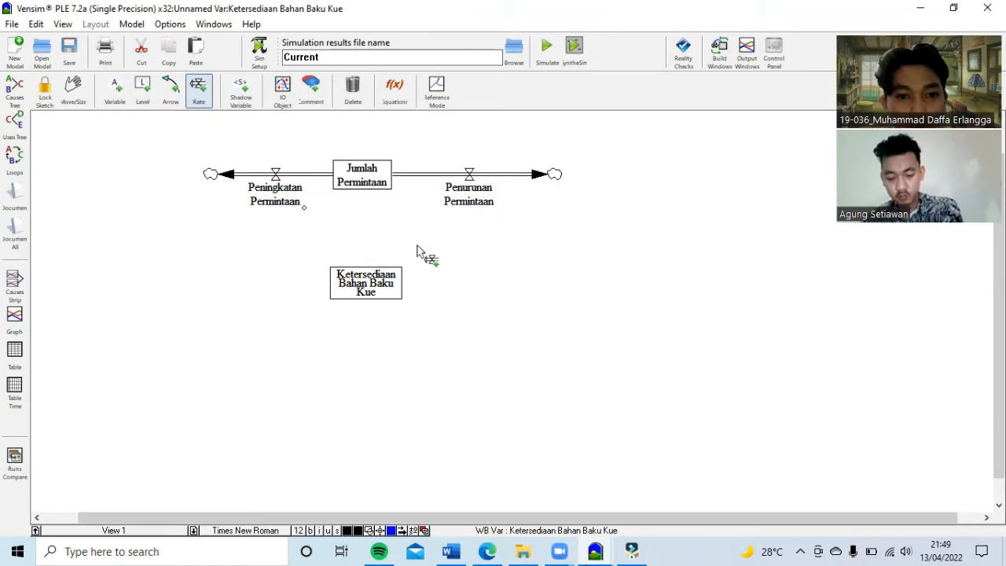
Draw a rate from Ketersediaan Bahan Baku Kue to an empty spot on its right and name it "Gagal Produksi"
{"action": "left_click", "coordinate": [377, 285]}
{"action": "left_click", "coordinate": [550, 283]}
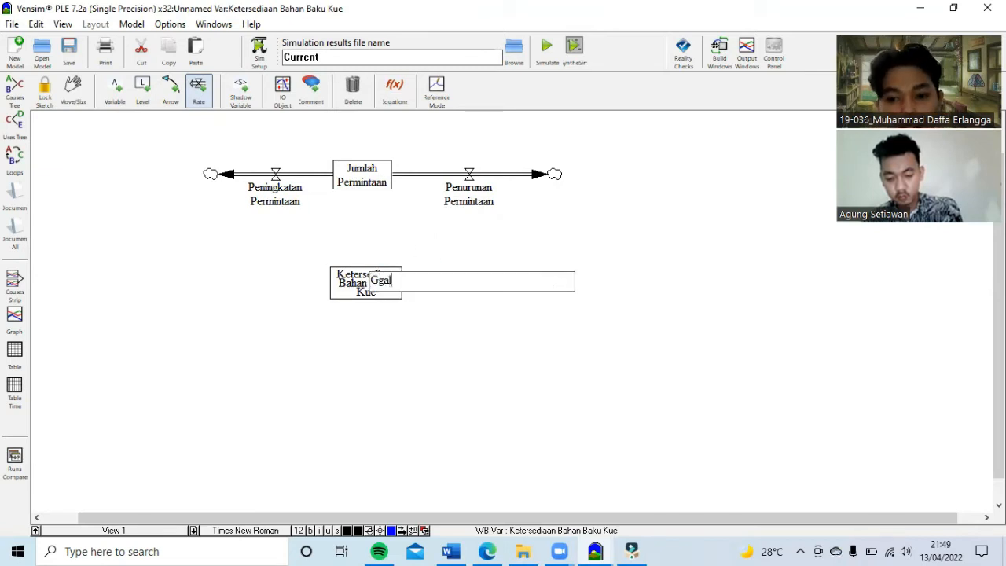
{"action": "type", "text": "Ggal P"}
{"action": "key", "text": "BackSpace"}
{"action": "key", "text": "BackSpace"}
{"action": "key", "text": "BackSpace"}
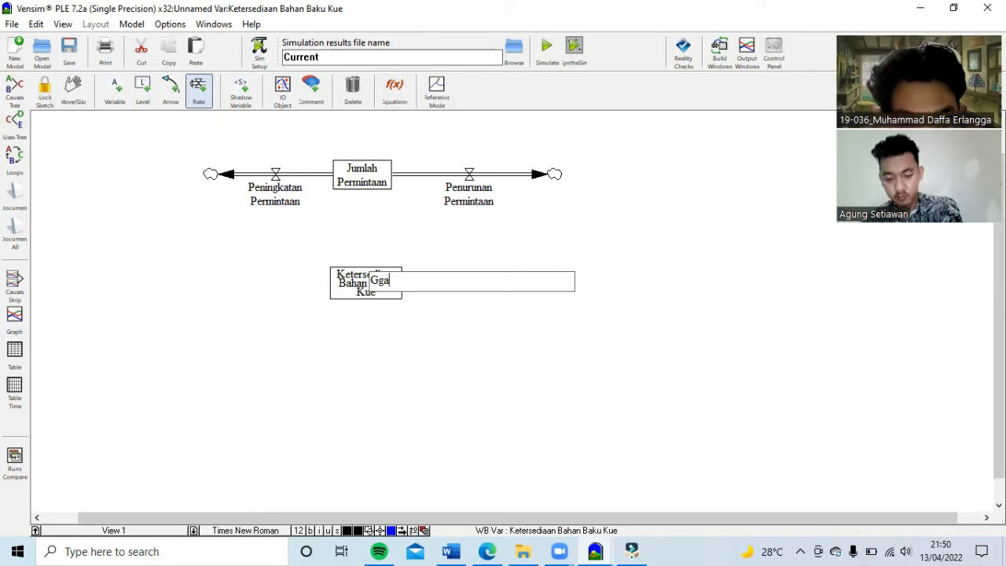
{"action": "type", "text": "Produksi"}
{"action": "key", "text": "Return"}
Draw a rate from Ketersediaan Bahan Baku Kue to an empty spot on its left and name it "Hasil Produksi"
{"action": "left_click", "coordinate": [368, 284]}
{"action": "left_click", "coordinate": [212, 284]}
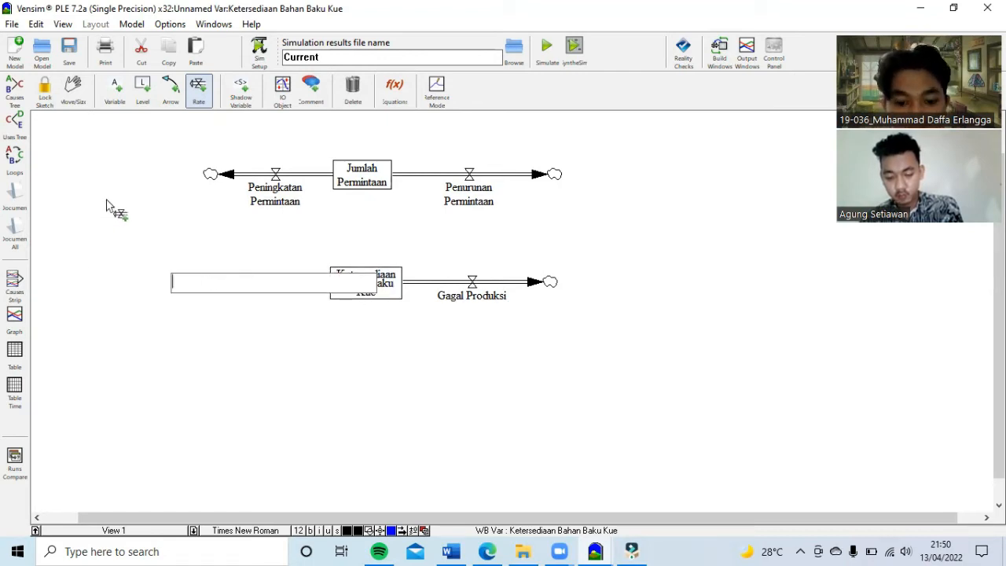
{"action": "type", "text": "Hasil Produks"}
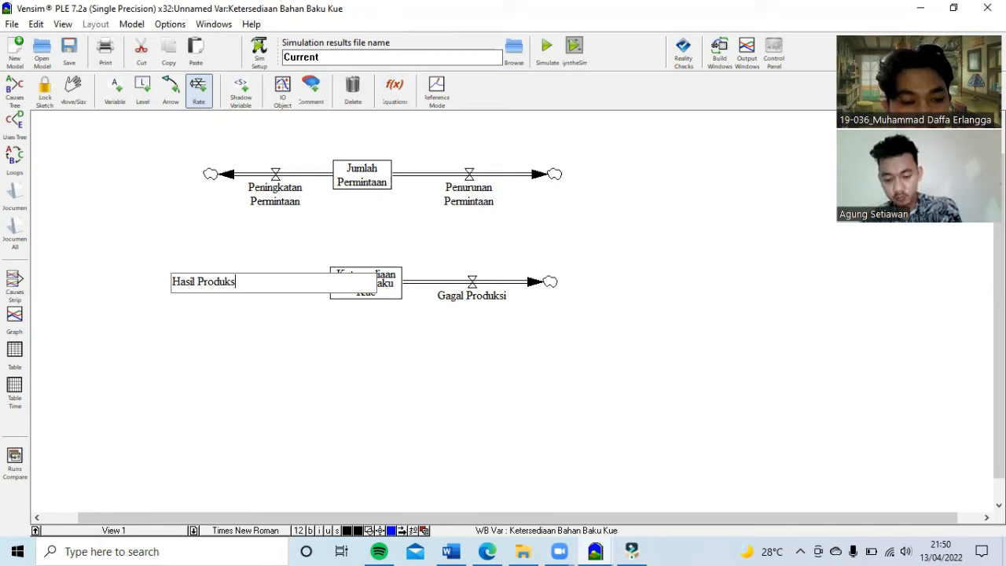
{"action": "type", "text": "i"}
{"action": "key", "text": "Return"}
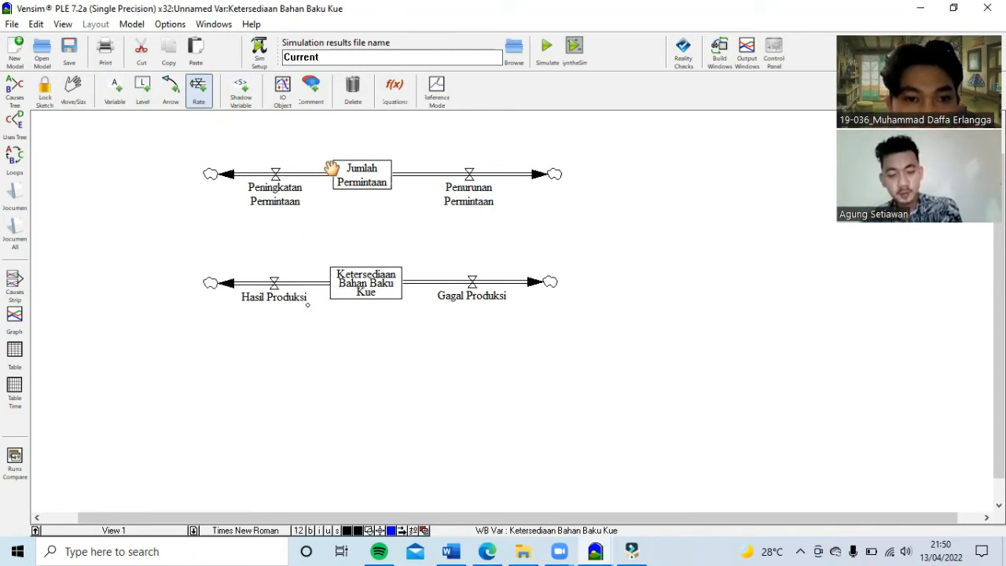
Add the variables "Presentase Peningkatan" above the Peningkatan Permintaan rate and "Presentase Penurunan" above the Penurunan Permintaan rate
{"action": "left_click", "coordinate": [116, 93]}
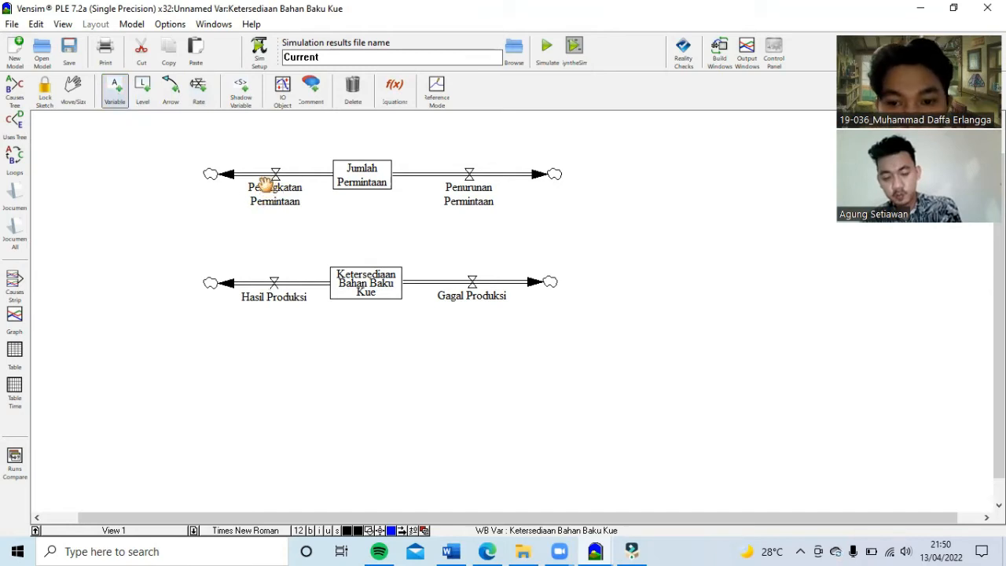
{"action": "scroll", "coordinate": [266, 184], "scroll_direction": "up", "scroll_amount": 2}
{"action": "left_click", "coordinate": [201, 147]}
{"action": "type", "text": "Present"}
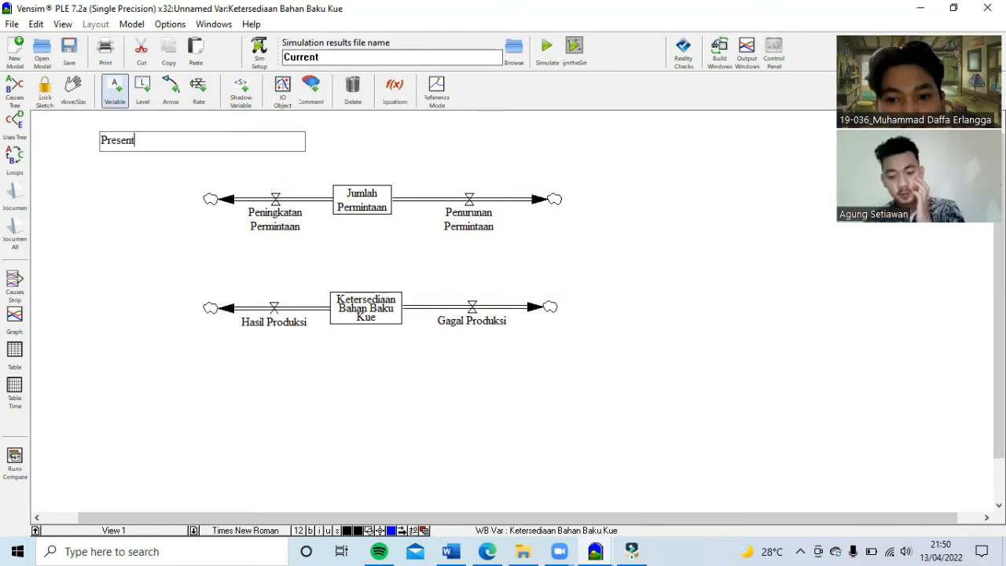
{"action": "type", "text": "ase Peningkatan"}
{"action": "key", "text": "Return"}
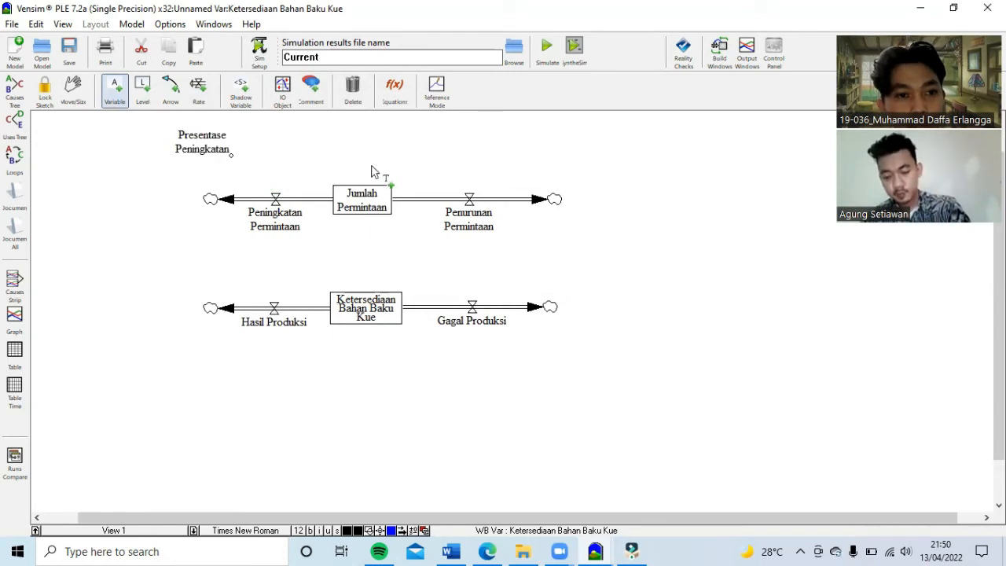
{"action": "left_click", "coordinate": [499, 140]}
{"action": "type", "text": "Presentase Penurunan"}
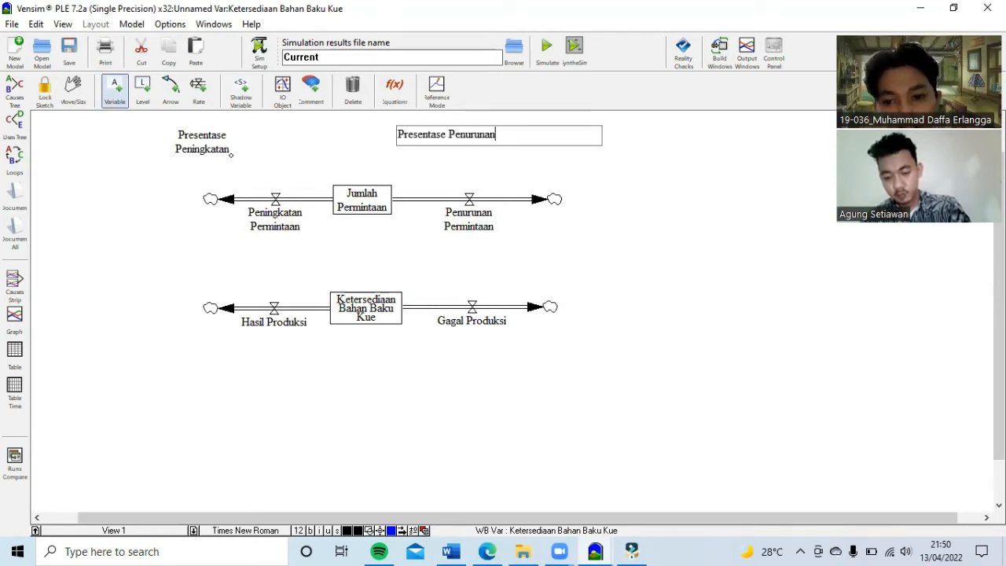
{"action": "key", "text": "Return"}
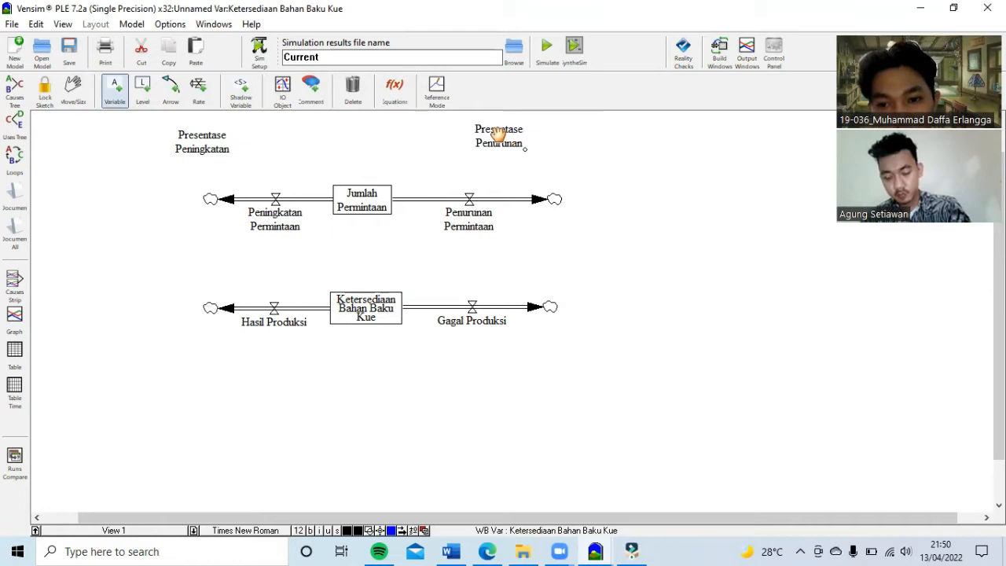
Add a variable named "Peralatan Produksi Rusak" below and to the right of the Gagal Produksi rate
{"action": "left_click", "coordinate": [594, 358]}
{"action": "type", "text": "Peralatan Produ"}
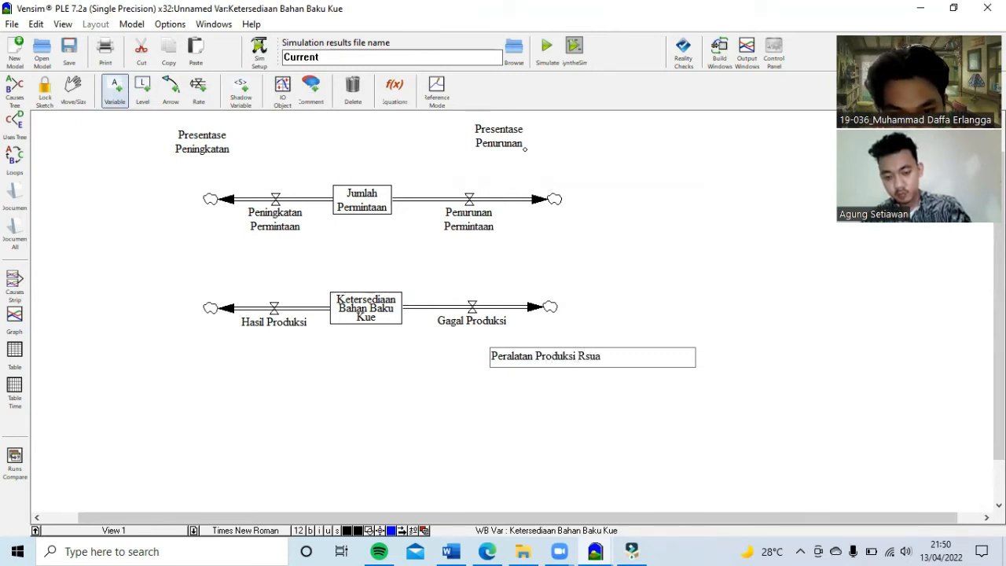
{"action": "type", "text": "ksi Rusak"}
{"action": "key", "text": "Return"}
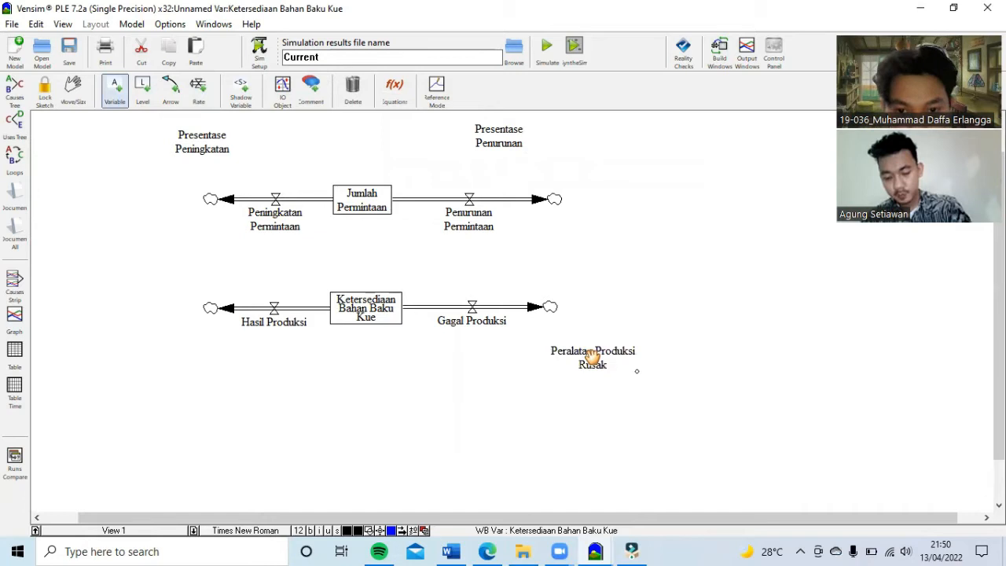
Add a variable named "Ketidakdisiplinan Pekerja" directly below the Gagal Produksi rate
{"action": "left_click", "coordinate": [482, 384]}
{"action": "type", "text": "Ketidka"}
{"action": "key", "text": "BackSpace"}
{"action": "key", "text": "BackSpace"}
{"action": "type", "text": "akdi"}
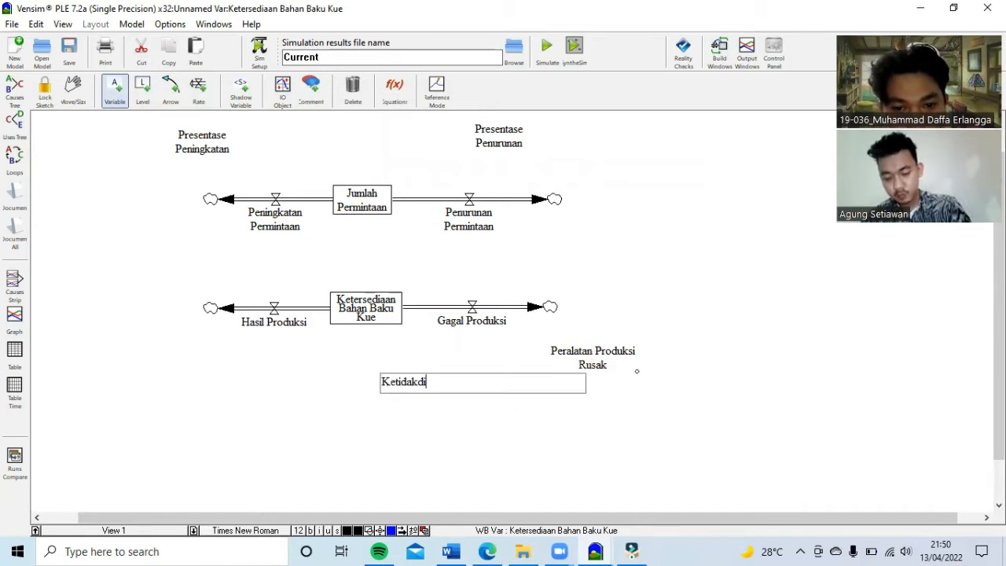
{"action": "type", "text": "siplinan Peker"}
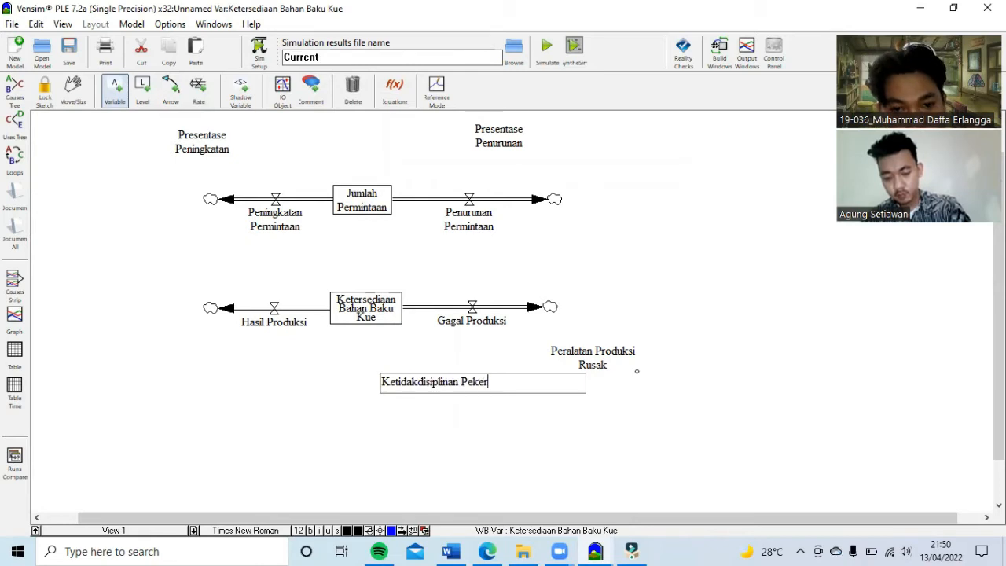
{"action": "type", "text": "ja"}
{"action": "key", "text": "Return"}
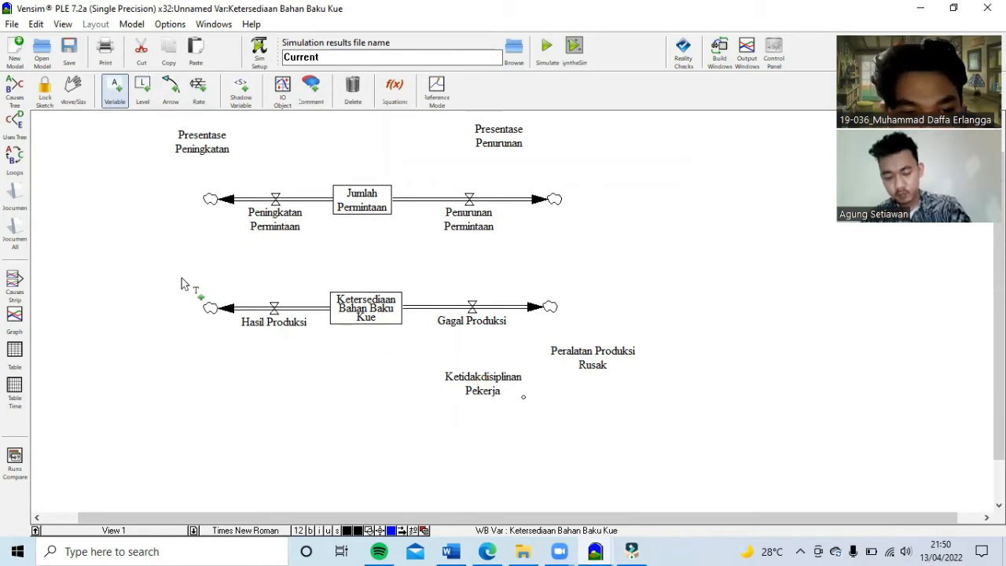
Add the variables "Luas Lahan Produksi" and "Kualitas SDM" to the left of the Hasil Produksi rate, one above the other
{"action": "left_click", "coordinate": [130, 285]}
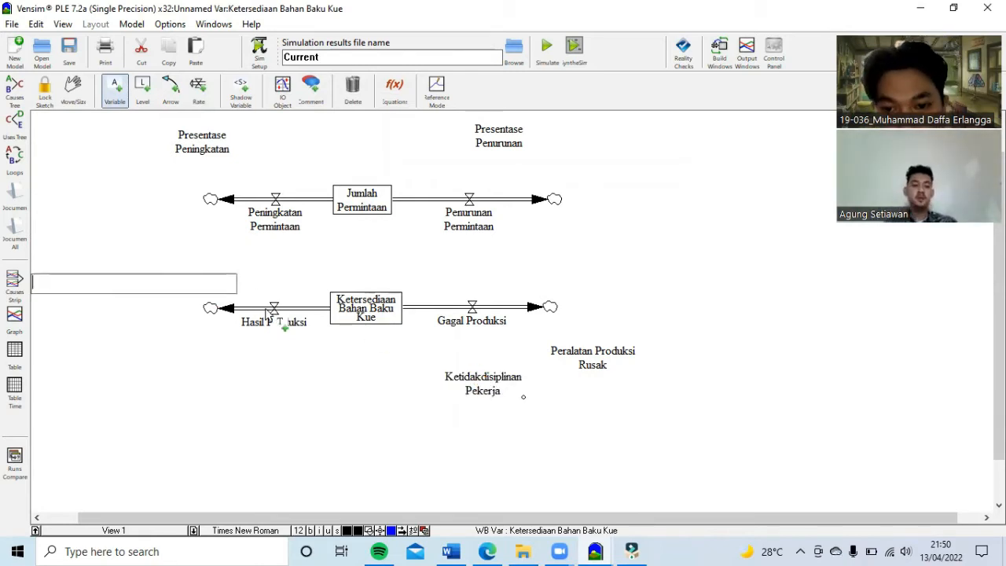
{"action": "type", "text": "Luas L"}
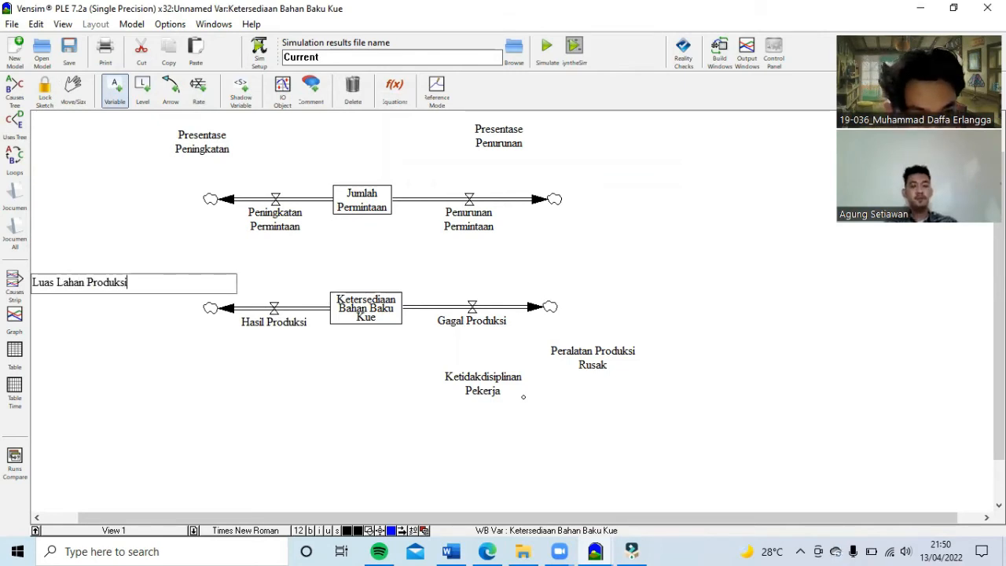
{"action": "type", "text": "ahan Produksi"}
{"action": "key", "text": "Return"}
{"action": "left_click", "coordinate": [84, 339]}
{"action": "type", "text": "Kualitas SD"}
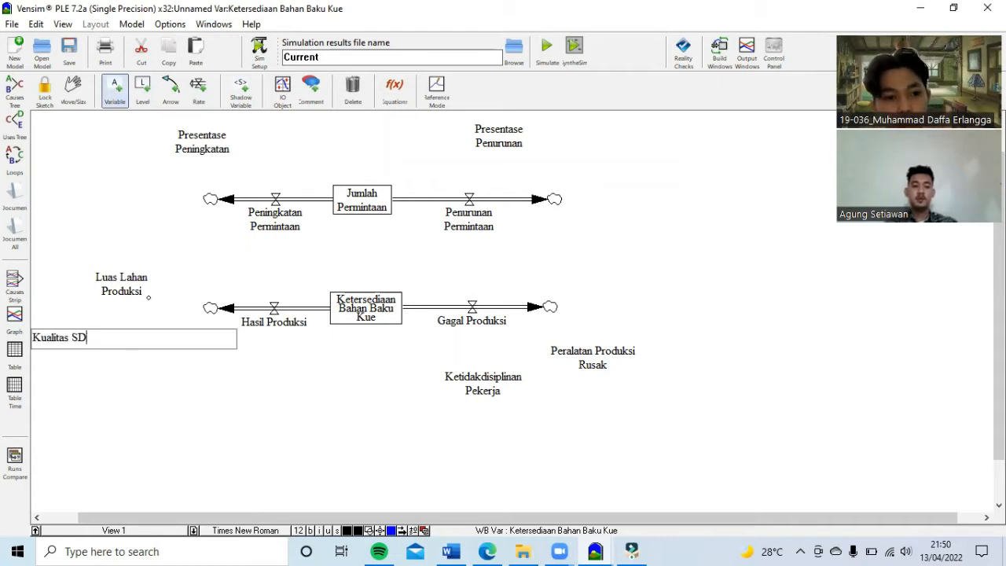
{"action": "type", "text": "M"}
{"action": "key", "text": "Return"}
Add a variable named "Peralatan Produksi yang Memadai" below and to the left of the Hasil Produksi rate
{"action": "left_click", "coordinate": [174, 367]}
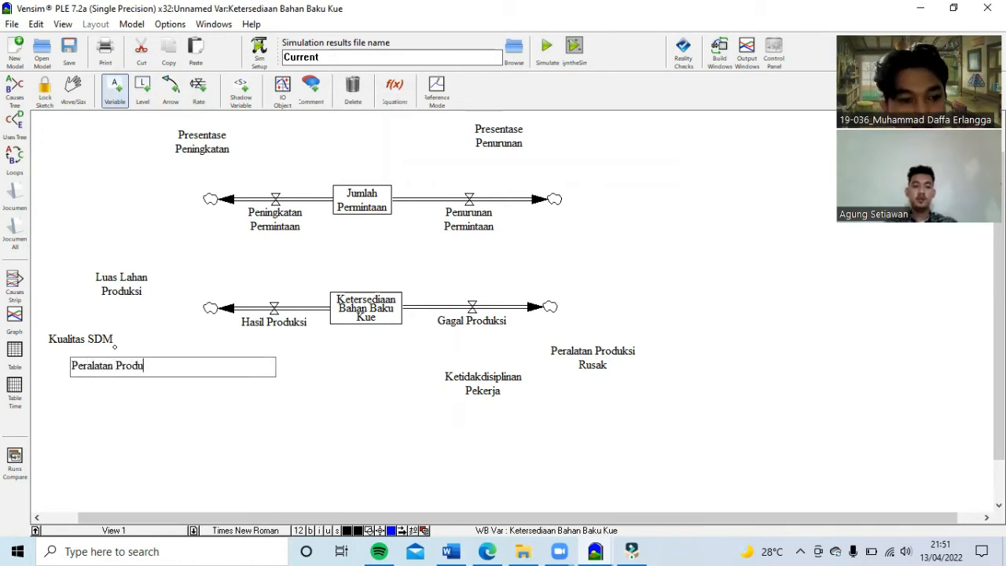
{"action": "type", "text": "Peralatan Produksi yang Mma"}
{"action": "key", "text": "BackSpace"}
{"action": "key", "text": "BackSpace"}
{"action": "type", "text": "em"}
{"action": "key", "text": "Return"}
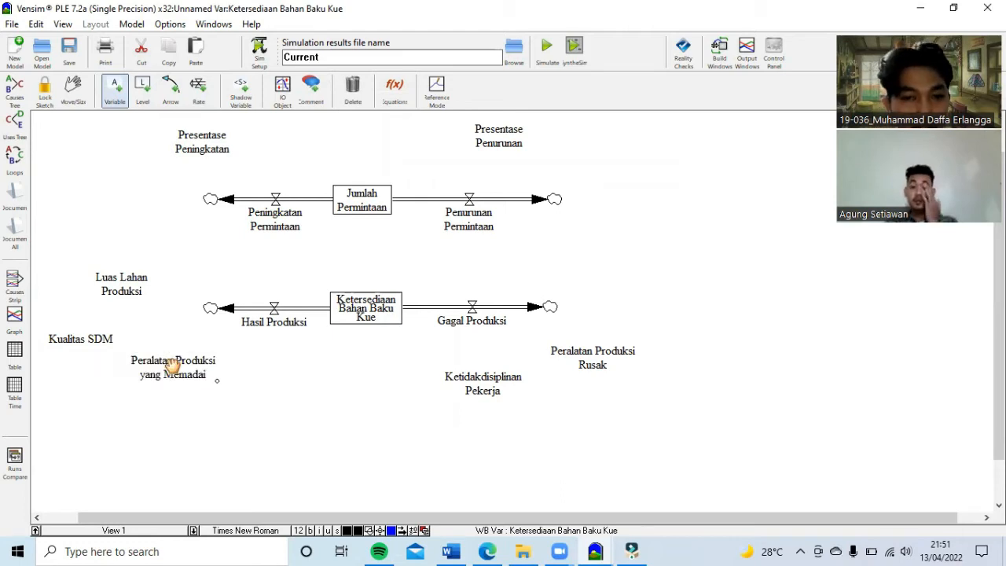
Connect Presentase Peningkatan to the Peningkatan Permintaan rate and Presentase Penurunan to the Penurunan Permintaan rate with curved arrows
{"action": "left_click", "coordinate": [171, 89]}
{"action": "left_click", "coordinate": [211, 144]}
{"action": "left_click", "coordinate": [275, 223]}
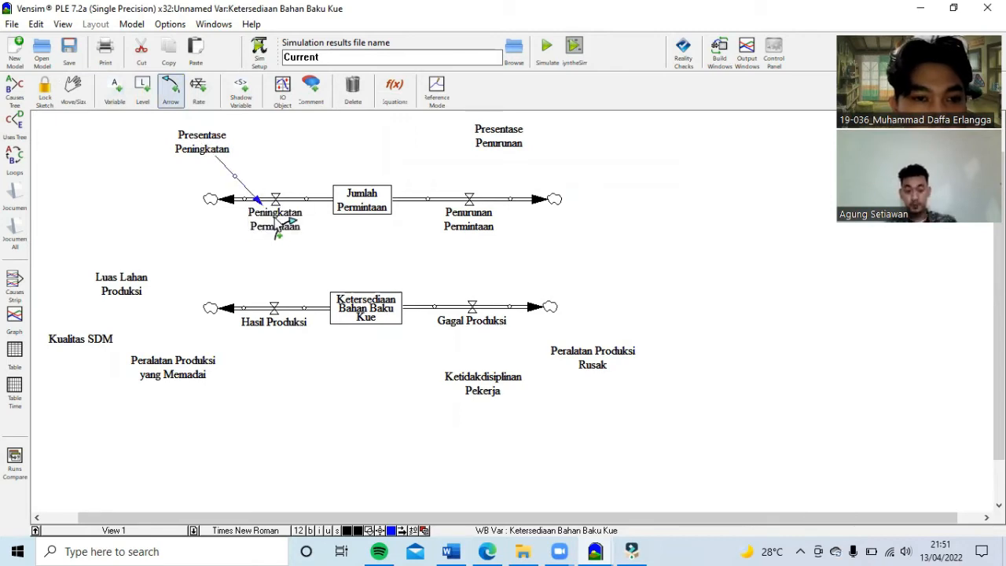
{"action": "left_click", "coordinate": [500, 132]}
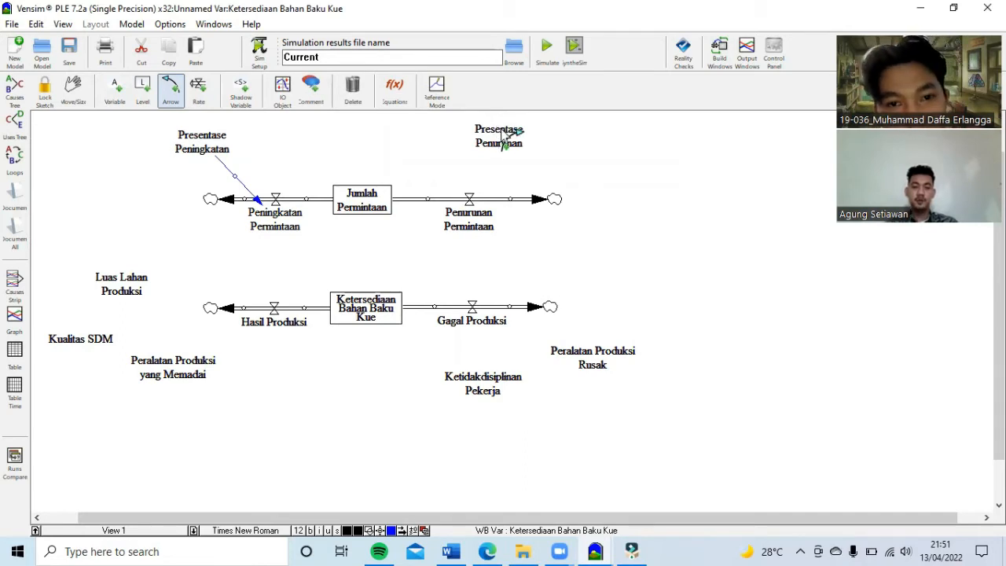
{"action": "left_click", "coordinate": [472, 210]}
{"action": "left_click_drag", "start_coordinate": [487, 173], "coordinate": [467, 180]}
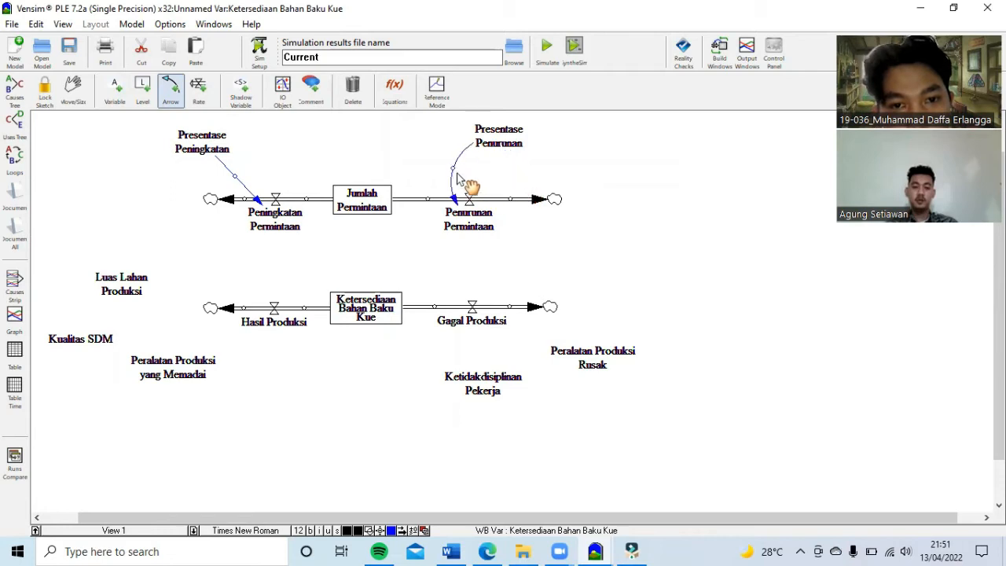
{"action": "left_click", "coordinate": [250, 183]}
{"action": "left_click_drag", "start_coordinate": [246, 185], "coordinate": [305, 189]}
Draw arrows from Luas Lahan Produksi, Kualitas SDM and Peralatan Produksi yang Memadai to the Hasil Produksi rate
{"action": "left_click_drag", "start_coordinate": [135, 287], "coordinate": [148, 289]}
{"action": "left_click", "coordinate": [270, 324]}
{"action": "key", "text": "Escape"}
{"action": "left_click", "coordinate": [138, 289]}
{"action": "left_click", "coordinate": [270, 327]}
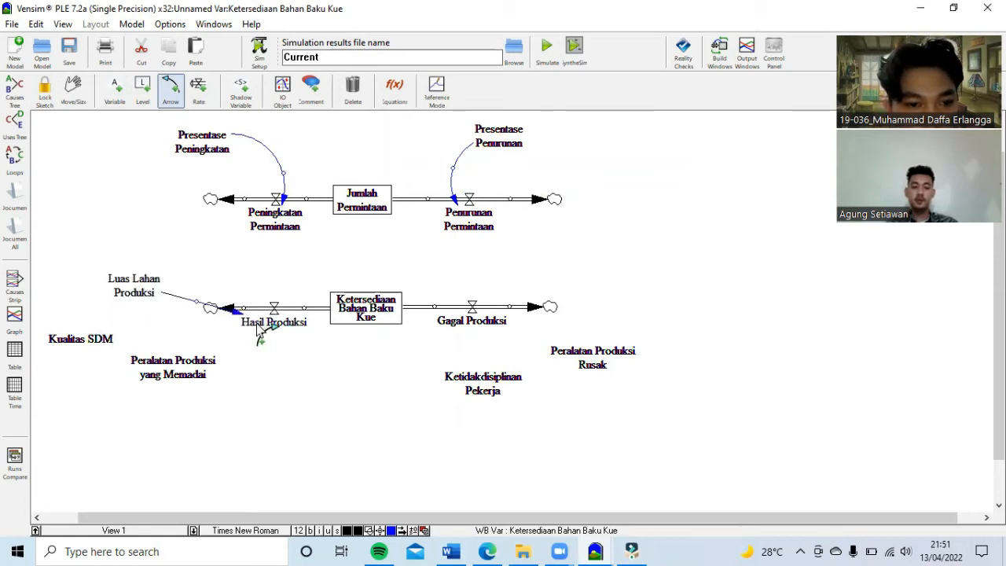
{"action": "left_click", "coordinate": [95, 344]}
{"action": "left_click", "coordinate": [282, 328]}
{"action": "left_click", "coordinate": [210, 374]}
{"action": "left_click", "coordinate": [273, 324]}
Draw arrows from Ketidakdisiplinan Pekerja and Peralatan Produksi Rusak to the Gagal Produksi rate
{"action": "left_click", "coordinate": [494, 387]}
{"action": "left_click", "coordinate": [476, 325]}
{"action": "left_click", "coordinate": [600, 365]}
{"action": "left_click", "coordinate": [473, 330]}
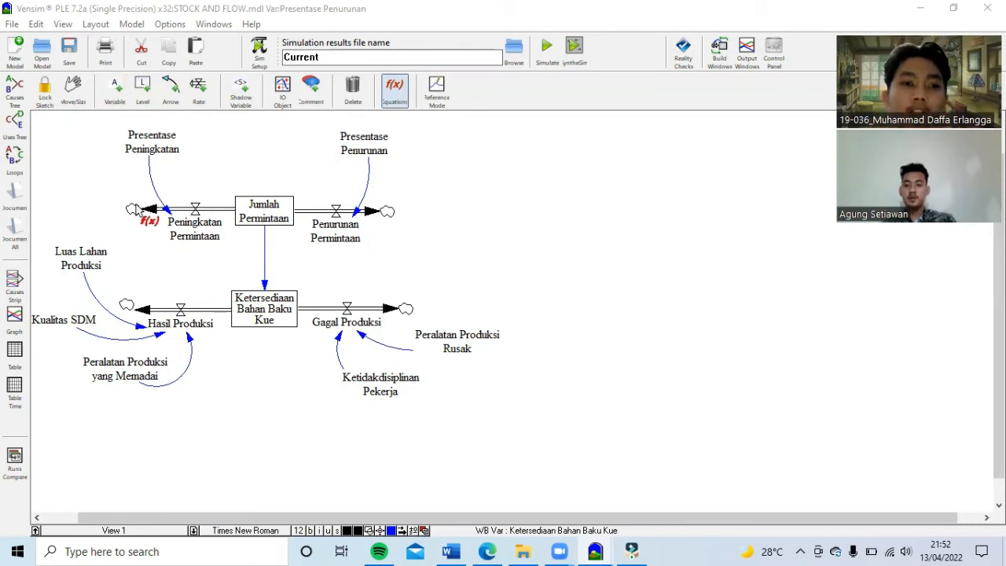
Review the equations of both demand percentages, the Peningkatan and Penurunan Permintaan rates and the Jumlah Permintaan level in the STOCK AND FLOW model
{"action": "left_click", "coordinate": [152, 143]}
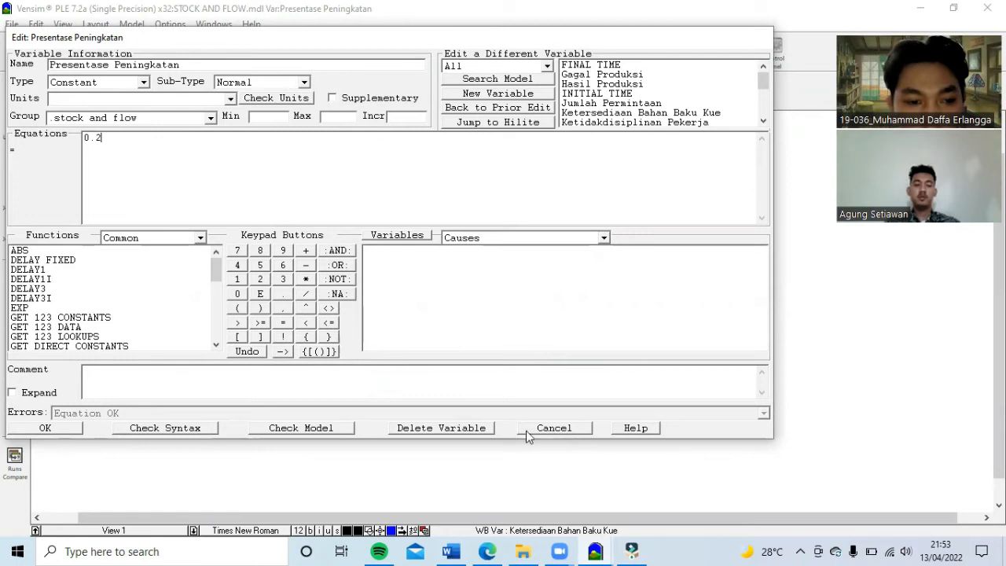
{"action": "left_click", "coordinate": [49, 428]}
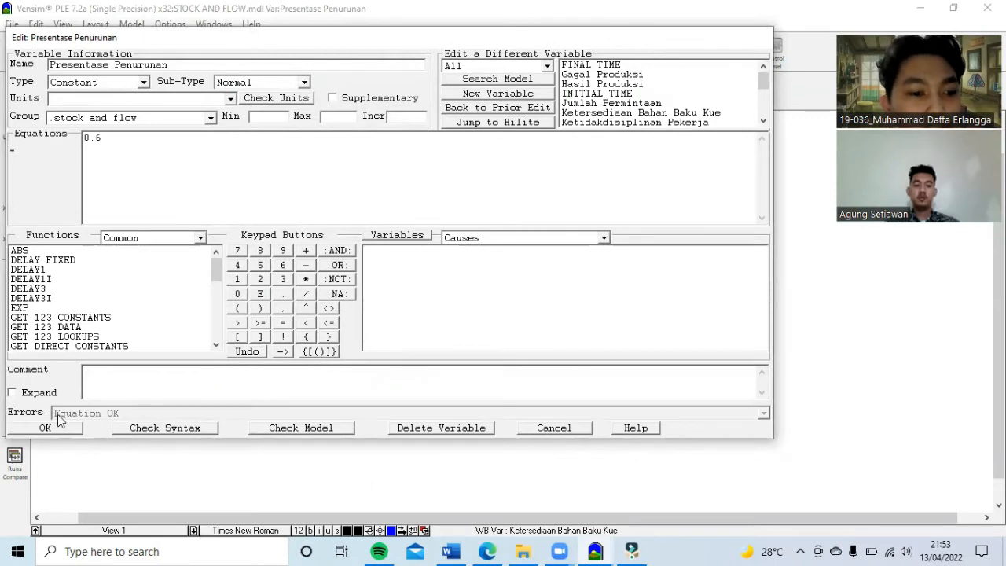
{"action": "left_click", "coordinate": [65, 431]}
{"action": "left_click", "coordinate": [191, 232]}
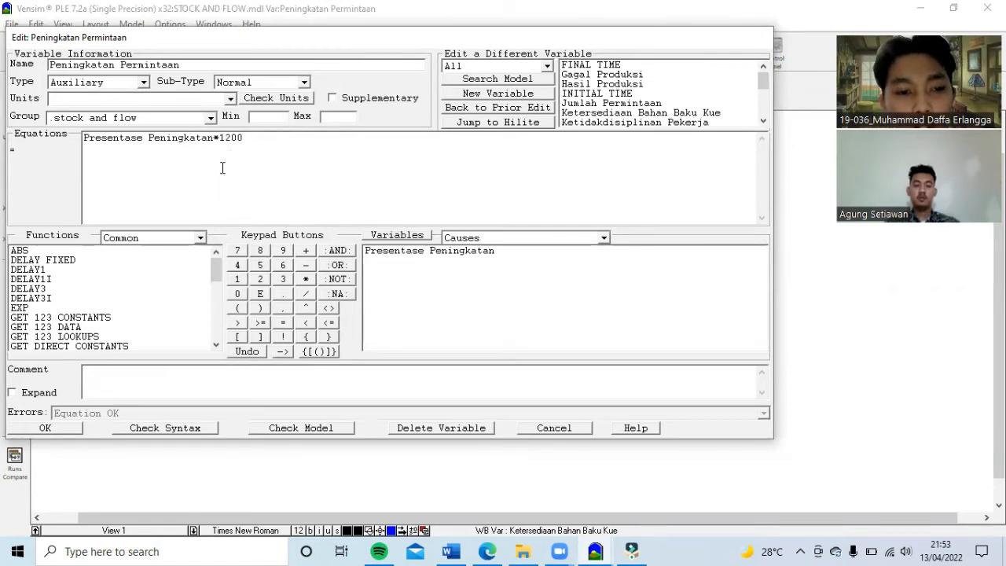
{"action": "left_click", "coordinate": [53, 431]}
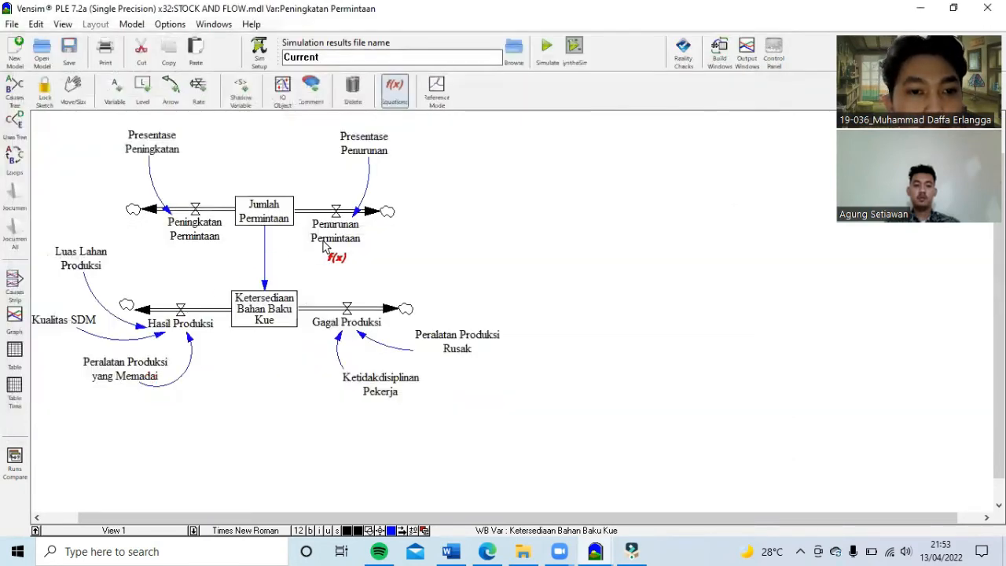
{"action": "left_click", "coordinate": [341, 246]}
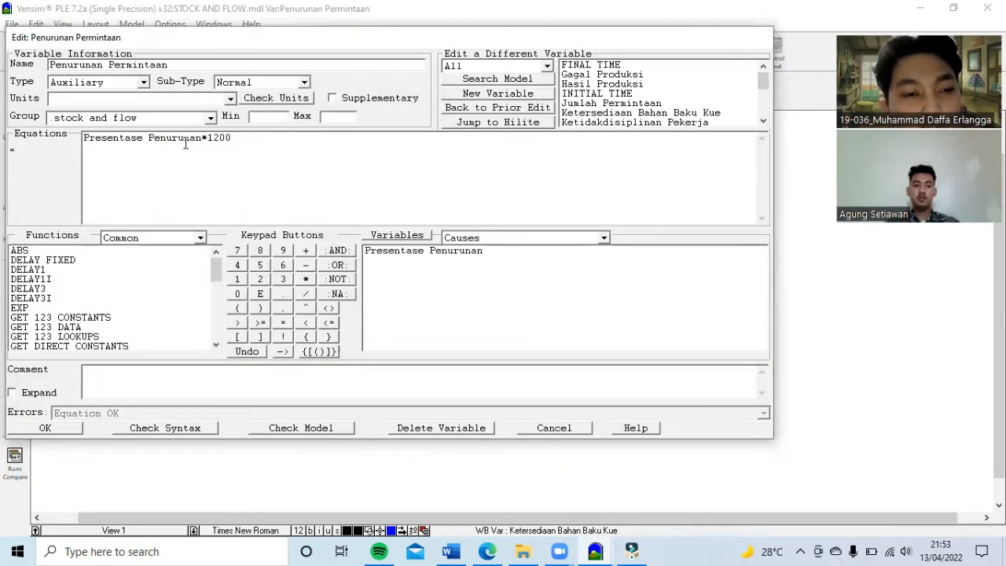
{"action": "left_click", "coordinate": [45, 429]}
{"action": "left_click", "coordinate": [266, 210]}
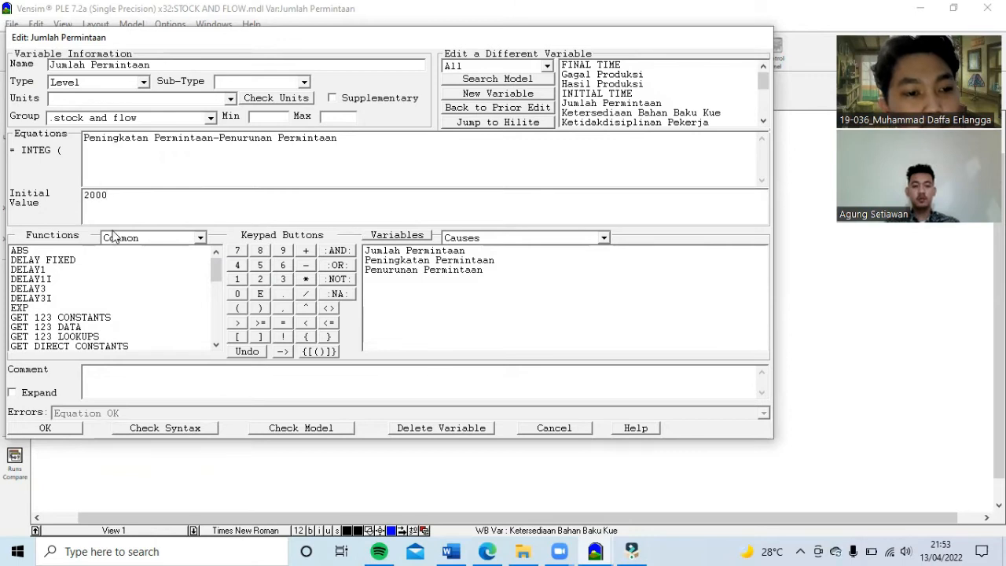
{"action": "left_click", "coordinate": [45, 429]}
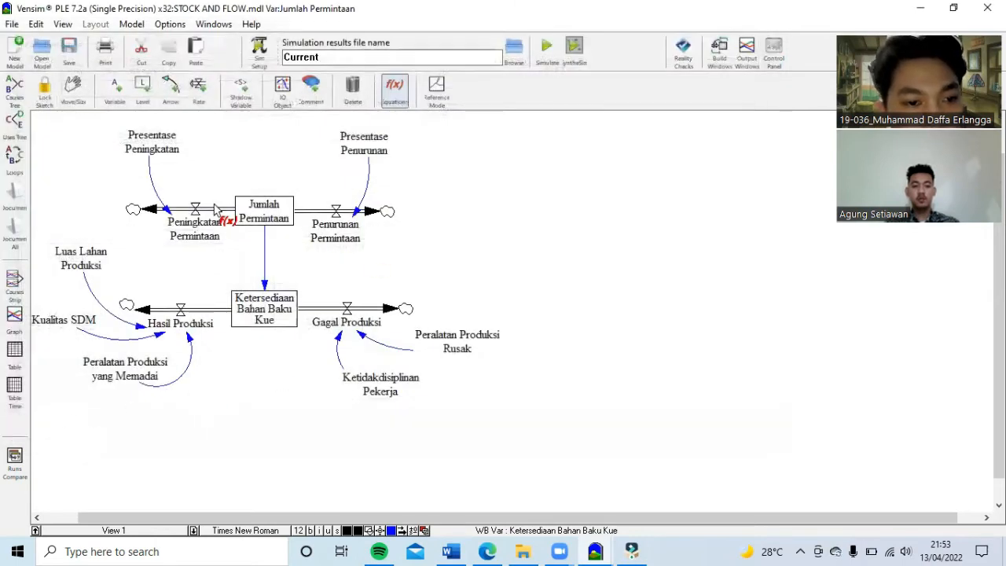
Review the equations of the Ketersediaan Bahan Baku Kue level and its Hasil Produksi and Gagal Produksi rates
{"action": "left_click", "coordinate": [237, 311]}
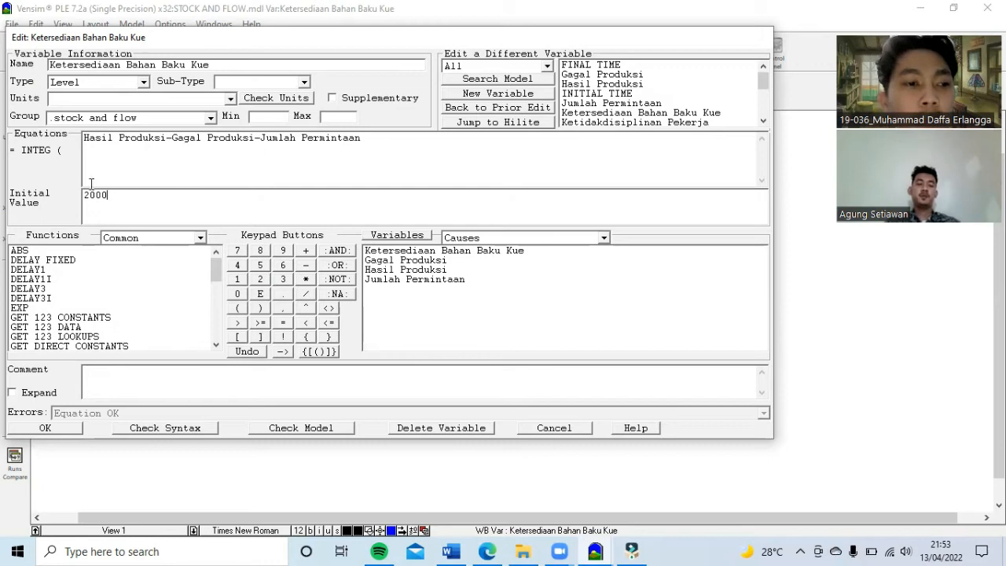
{"action": "left_click", "coordinate": [45, 428]}
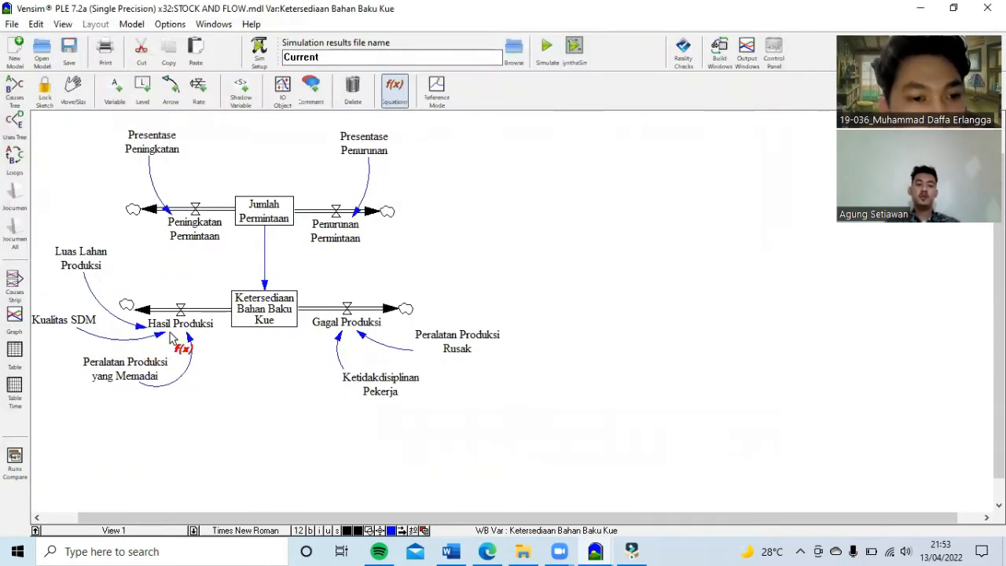
{"action": "left_click", "coordinate": [182, 324]}
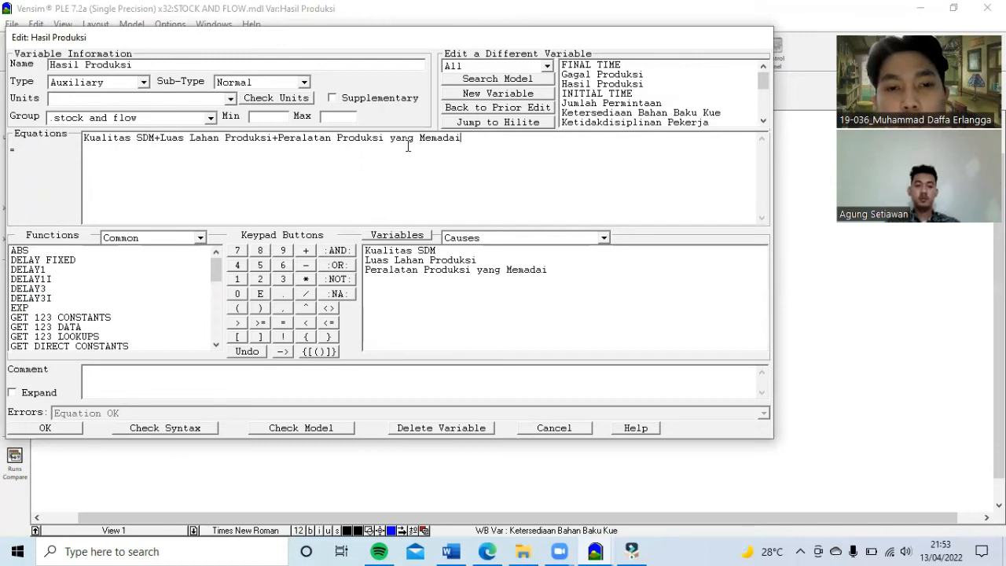
{"action": "left_click", "coordinate": [39, 431]}
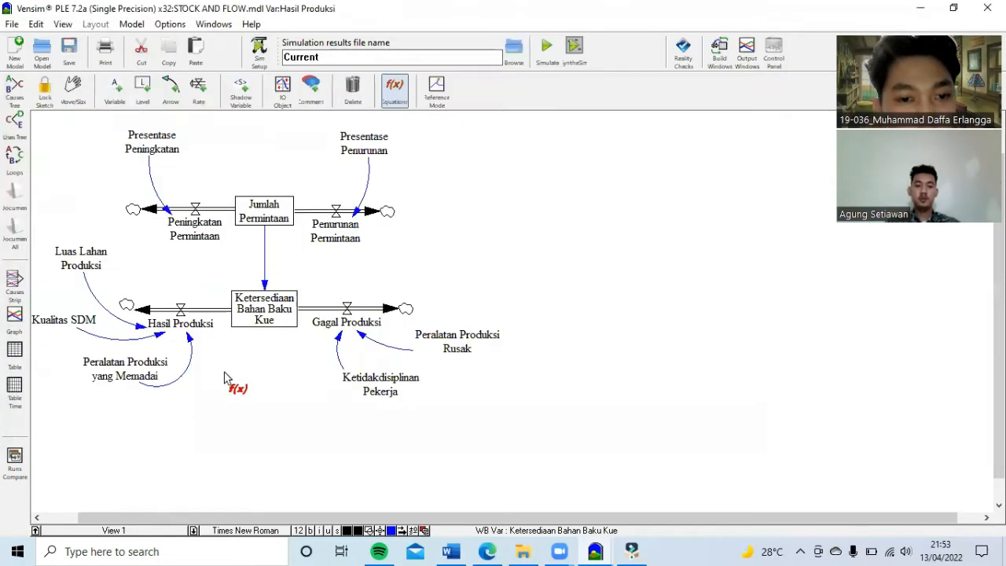
{"action": "left_click", "coordinate": [330, 326]}
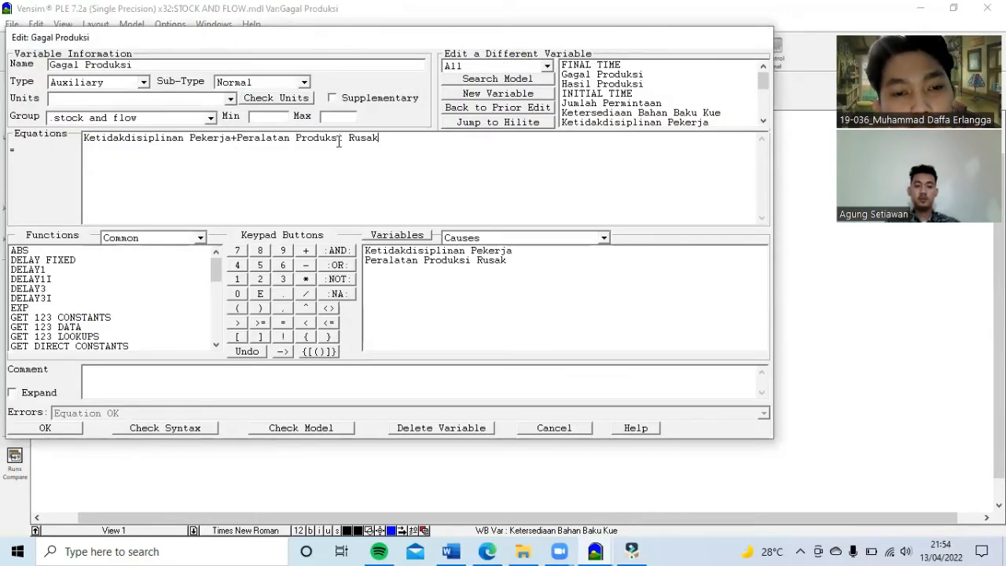
{"action": "left_click", "coordinate": [50, 430]}
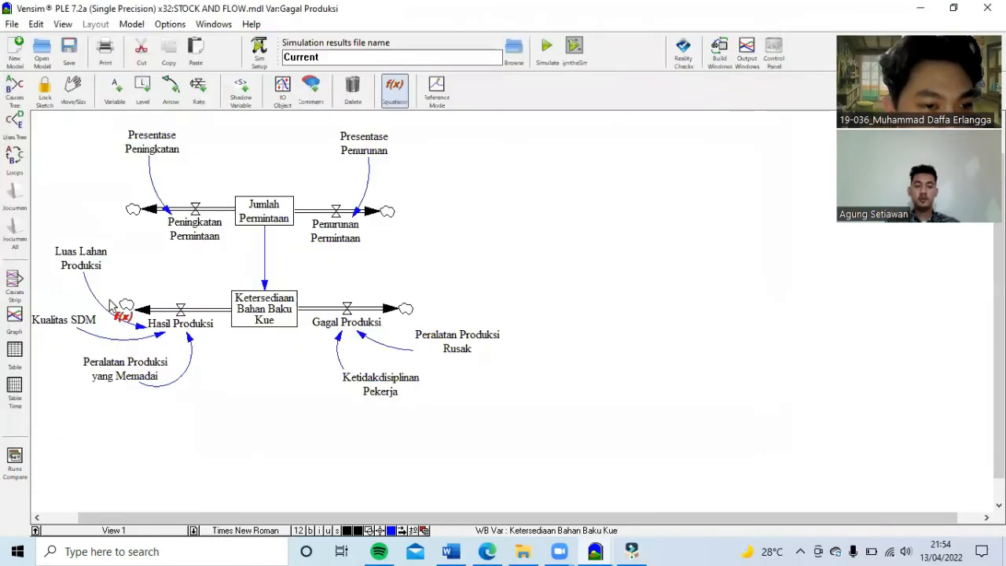
Review the equations of Luas Lahan Produksi, Kualitas SDM and Peralatan Produksi yang Memadai
{"action": "left_click", "coordinate": [81, 253]}
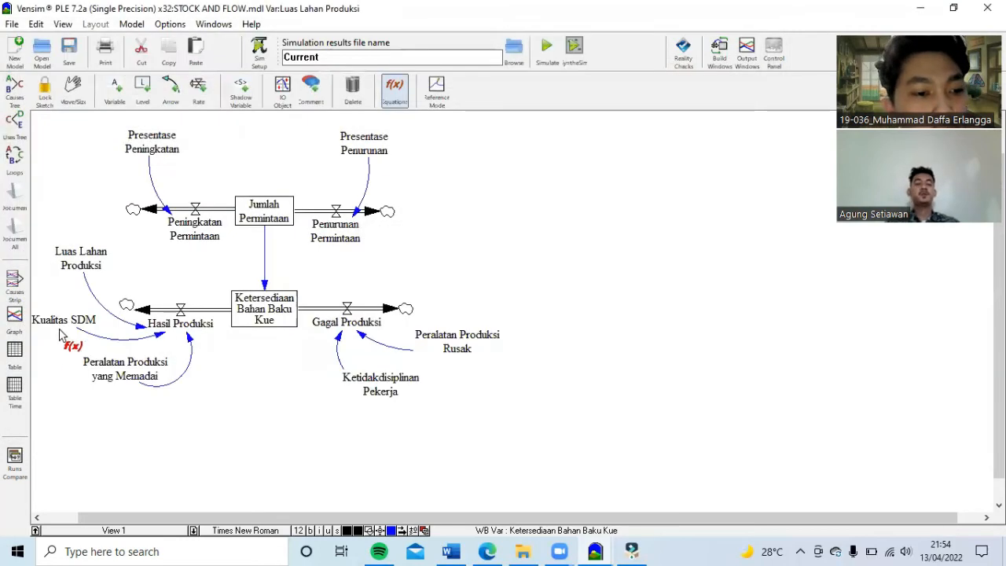
{"action": "left_click", "coordinate": [46, 428]}
{"action": "left_click", "coordinate": [61, 324]}
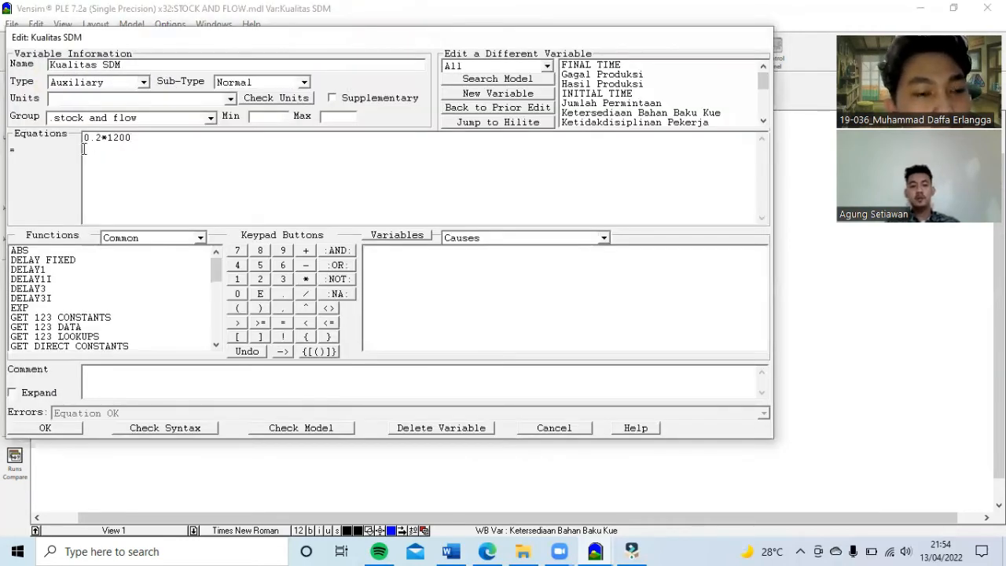
{"action": "left_click", "coordinate": [45, 428]}
{"action": "left_click", "coordinate": [105, 371]}
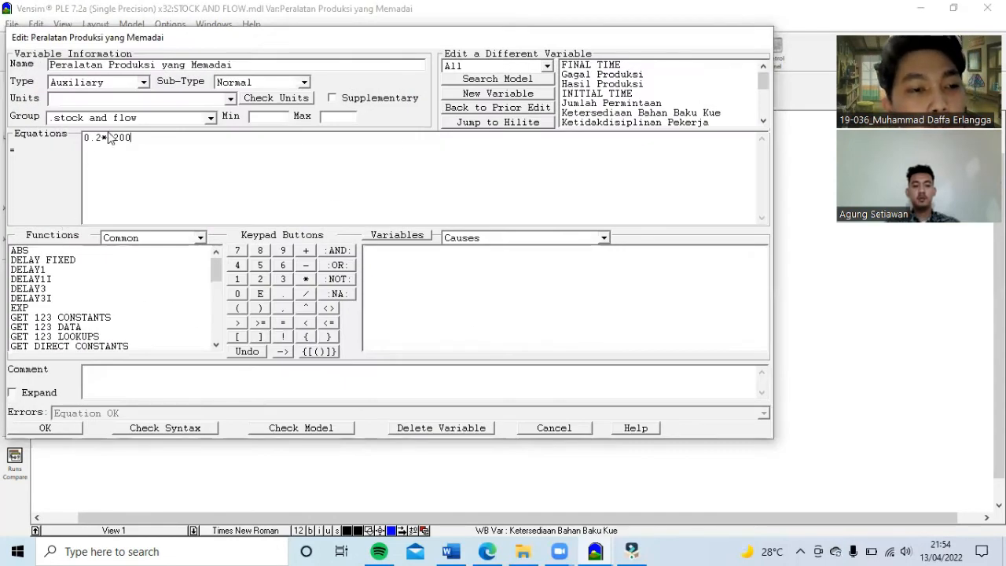
{"action": "left_click", "coordinate": [34, 431]}
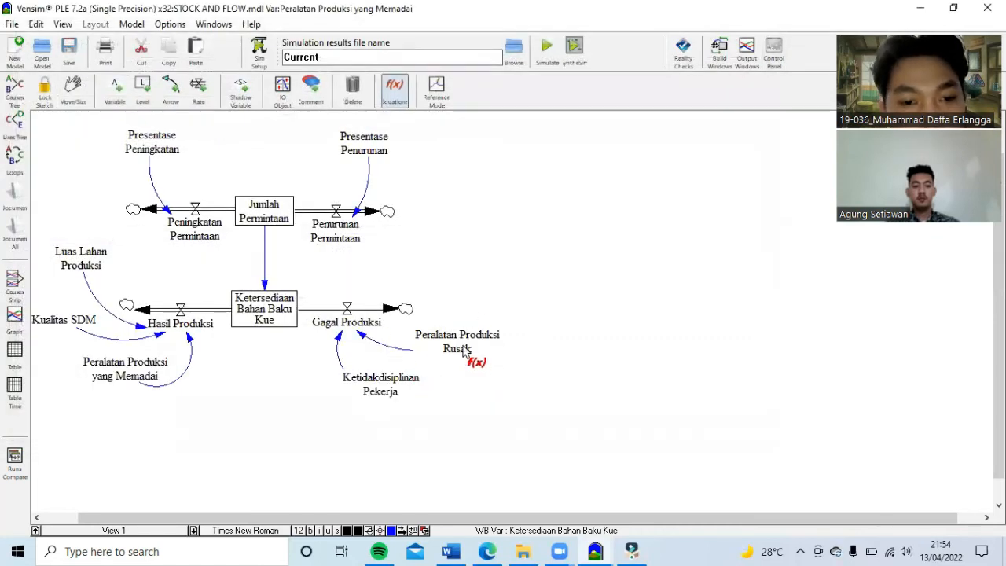
Review the equations of Peralatan Produksi Rusak and Ketidakdisiplinan Pekerja
{"action": "left_click", "coordinate": [464, 350]}
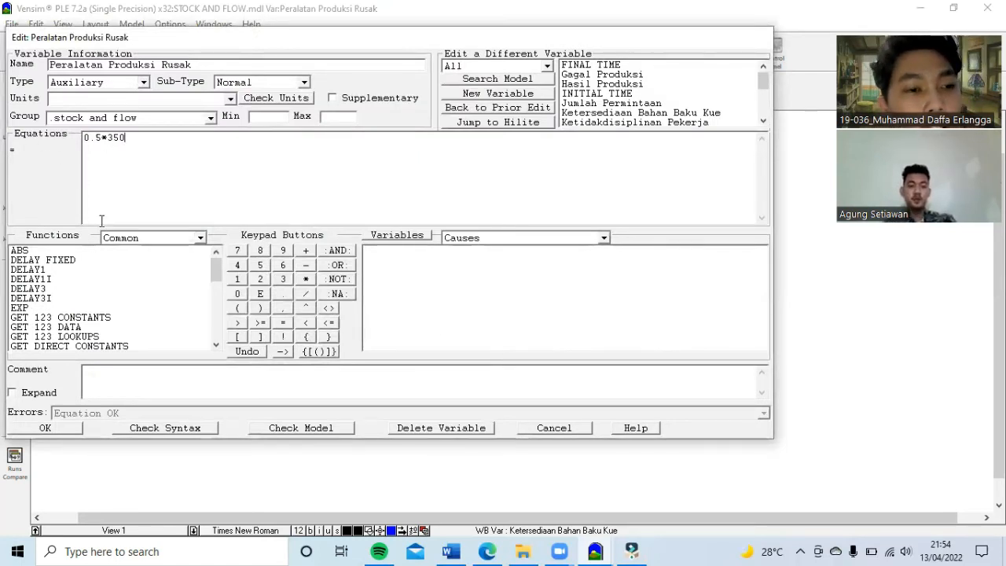
{"action": "left_click", "coordinate": [47, 427]}
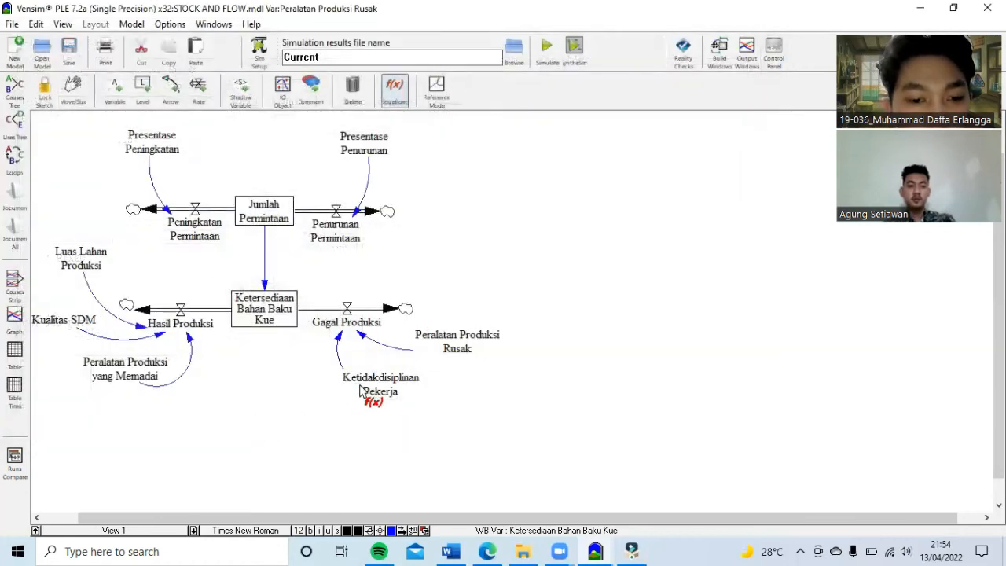
{"action": "left_click", "coordinate": [372, 391]}
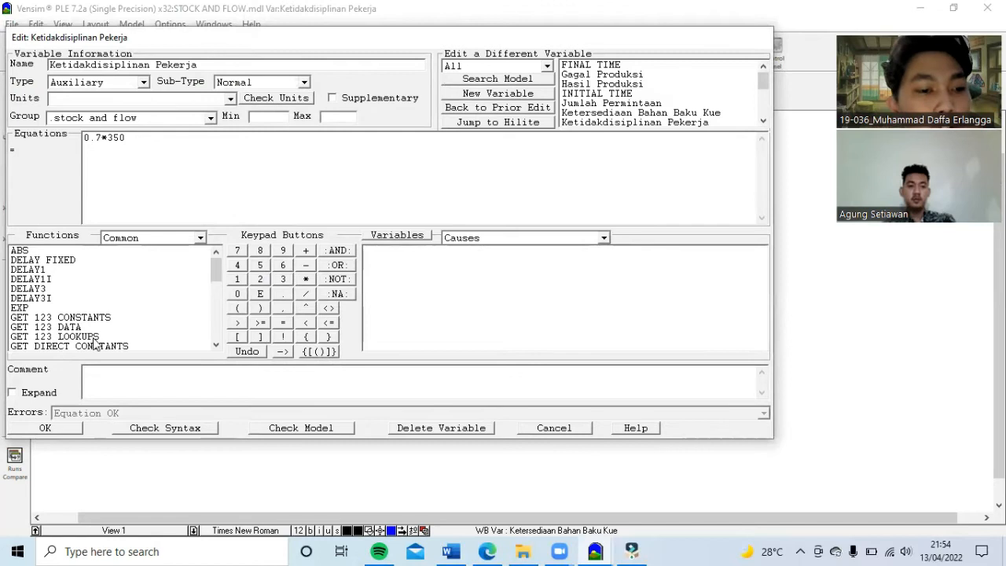
{"action": "left_click", "coordinate": [48, 428]}
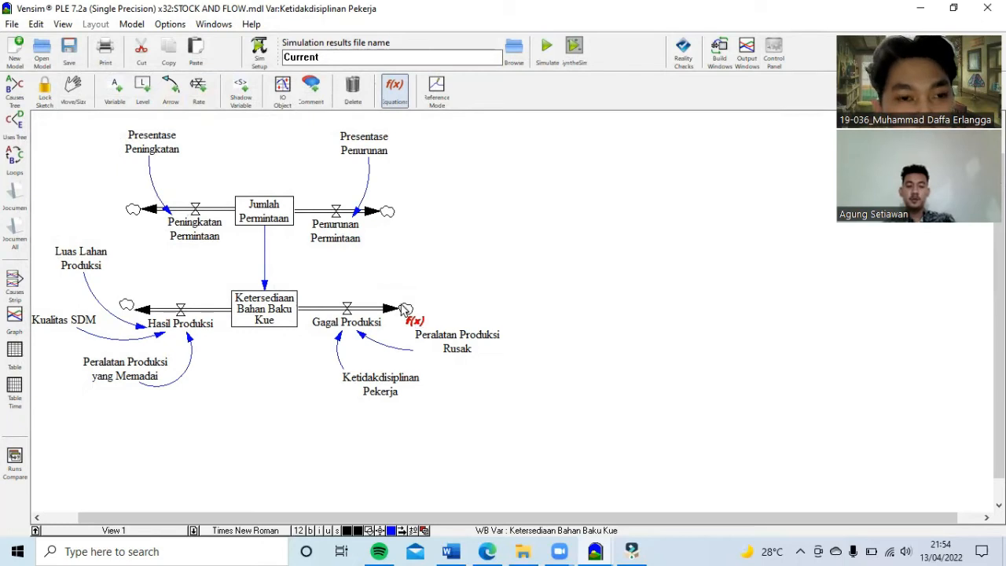
Simulate the model with all variables selected, overwriting the existing Current dataset
{"action": "key", "text": "ctrl+a"}
{"action": "left_click", "coordinate": [546, 55]}
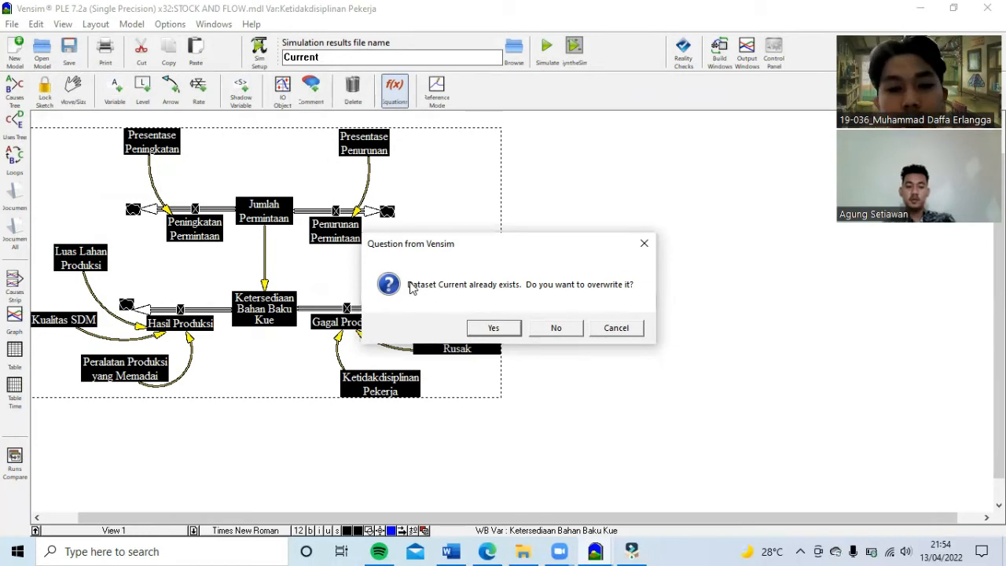
{"action": "left_click", "coordinate": [496, 329]}
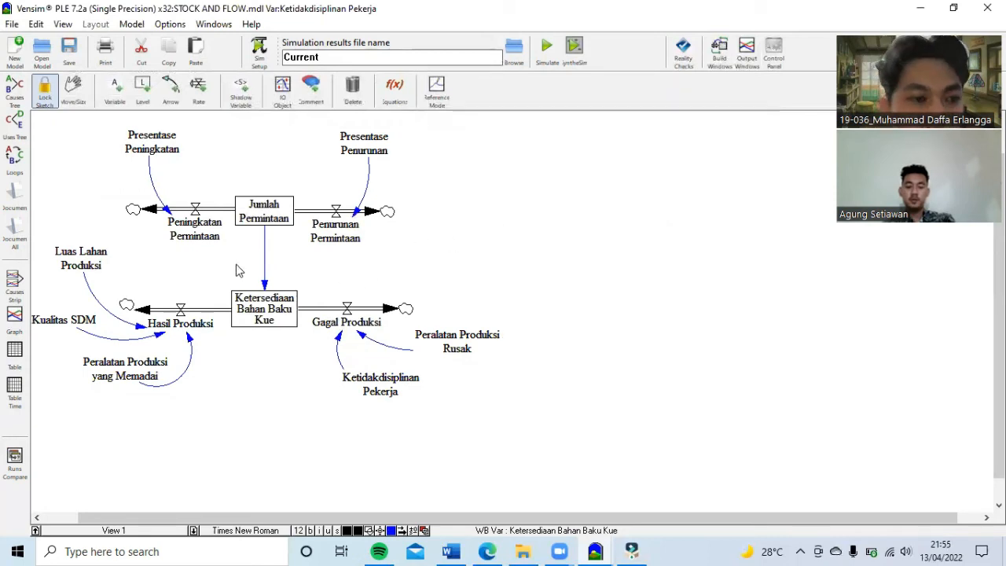
Show the simulation results of all model variables in one graph and enlarge it to full screen
{"action": "key", "text": "ctrl+a"}
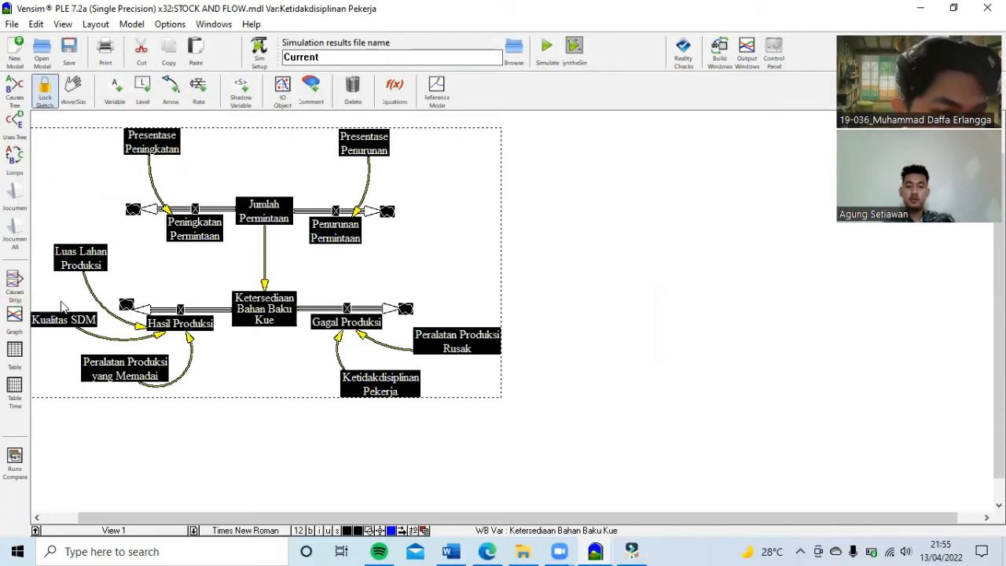
{"action": "left_click", "coordinate": [15, 314]}
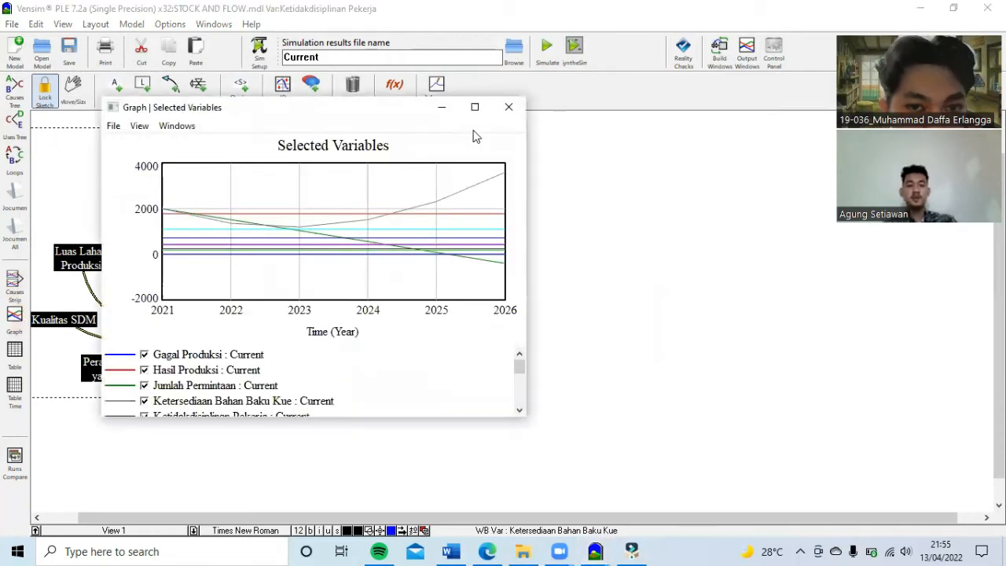
{"action": "left_click", "coordinate": [475, 107]}
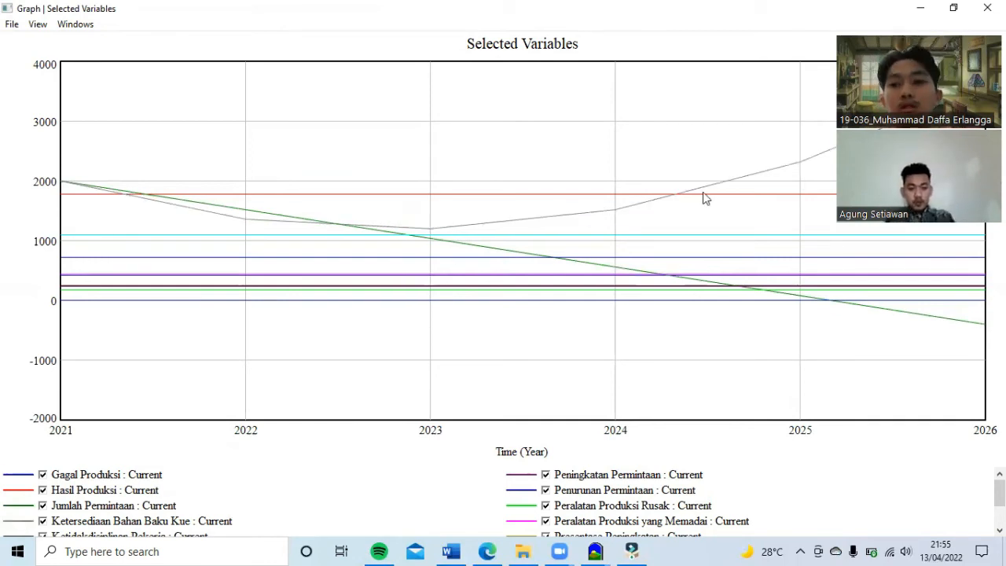
Show the yearly simulation results of all selected variables in a table and enlarge it
{"action": "left_click", "coordinate": [24, 341]}
{"action": "left_click", "coordinate": [13, 355]}
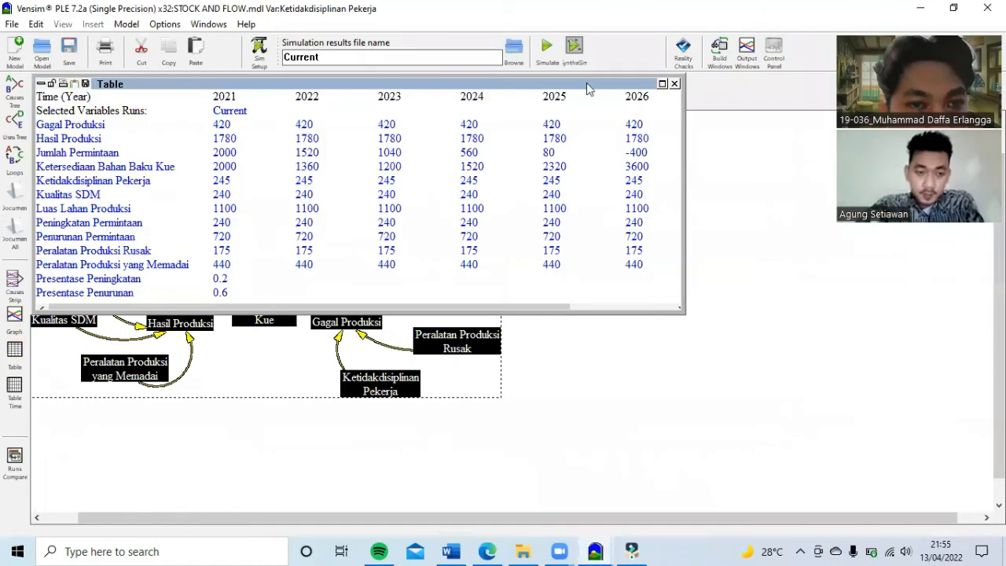
{"action": "left_click", "coordinate": [663, 84]}
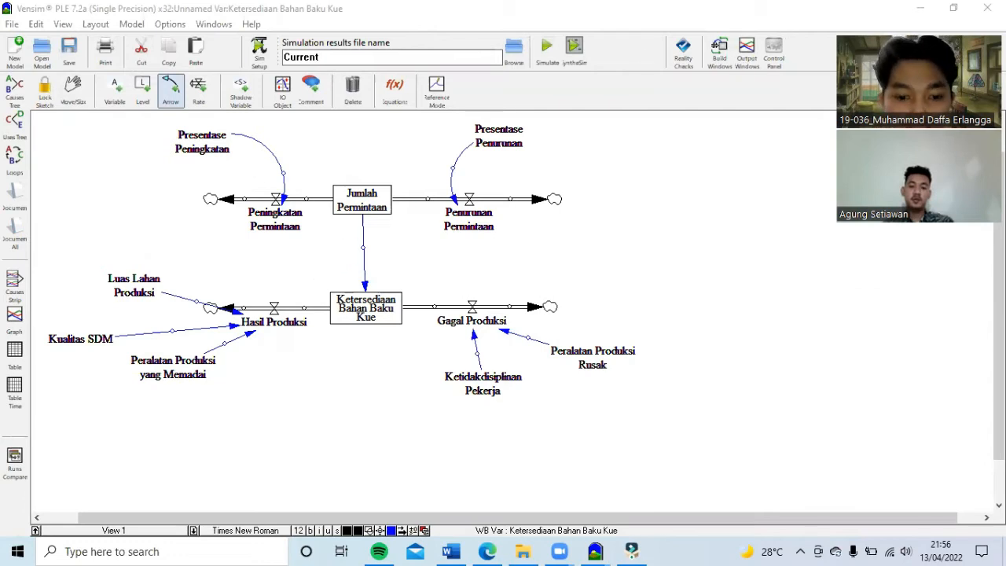
Switch from the unnamed model back to the finished STOCK AND FLOW model
{"action": "left_click", "coordinate": [595, 551]}
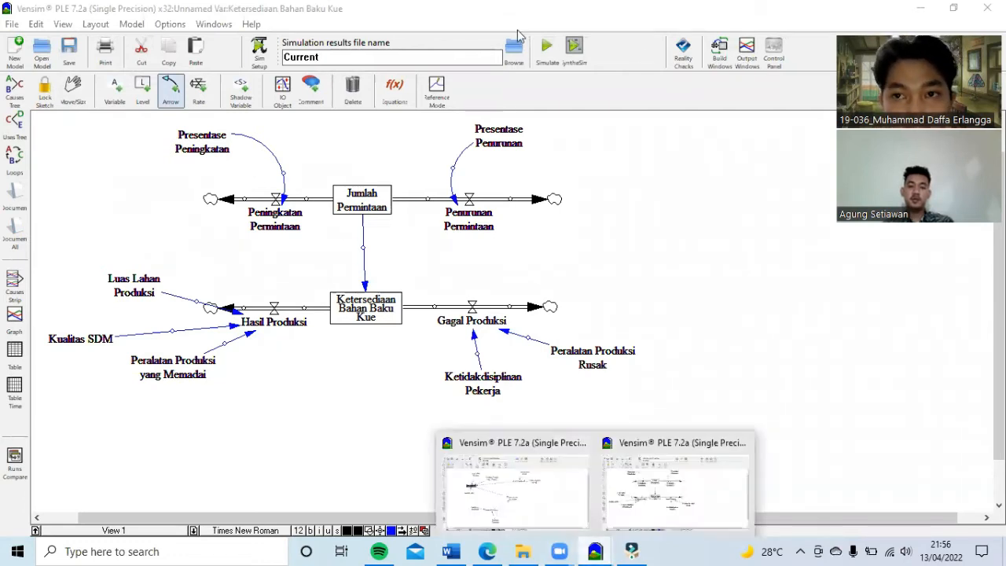
{"action": "left_click", "coordinate": [926, 11]}
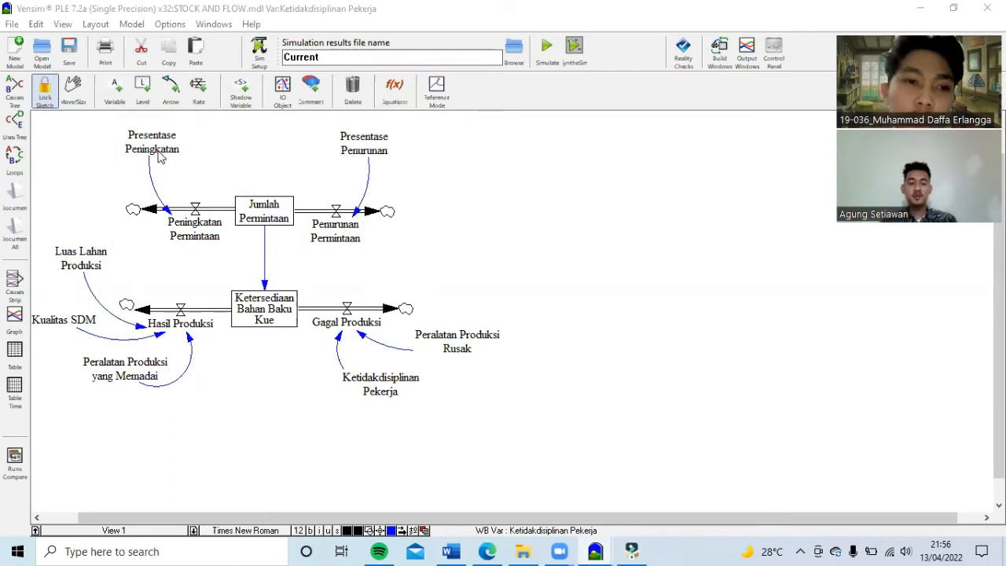
Set the constant Presentase Peningkatan to 0.4 in its equation
{"action": "left_click", "coordinate": [158, 157]}
{"action": "left_click", "coordinate": [395, 88]}
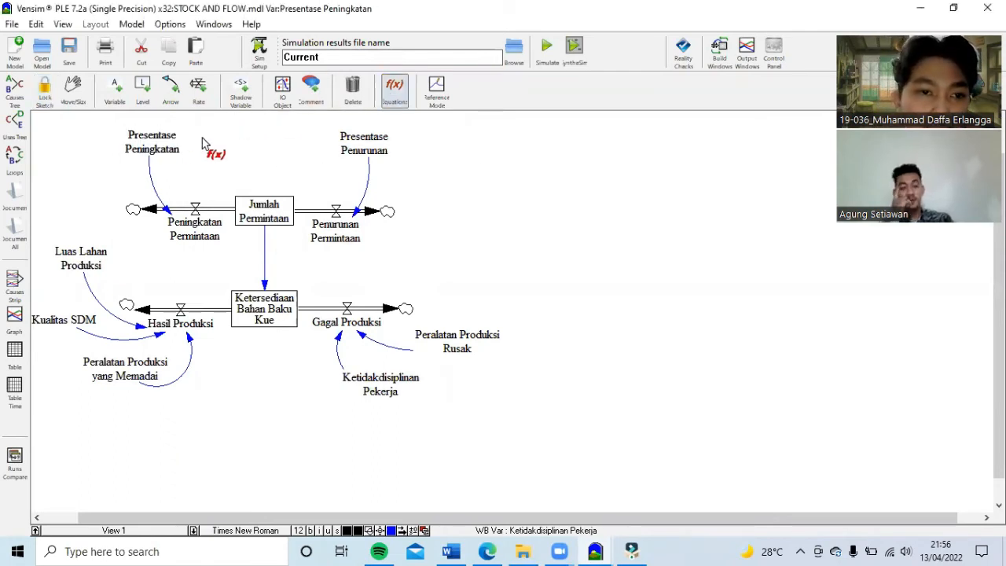
{"action": "left_click", "coordinate": [158, 140]}
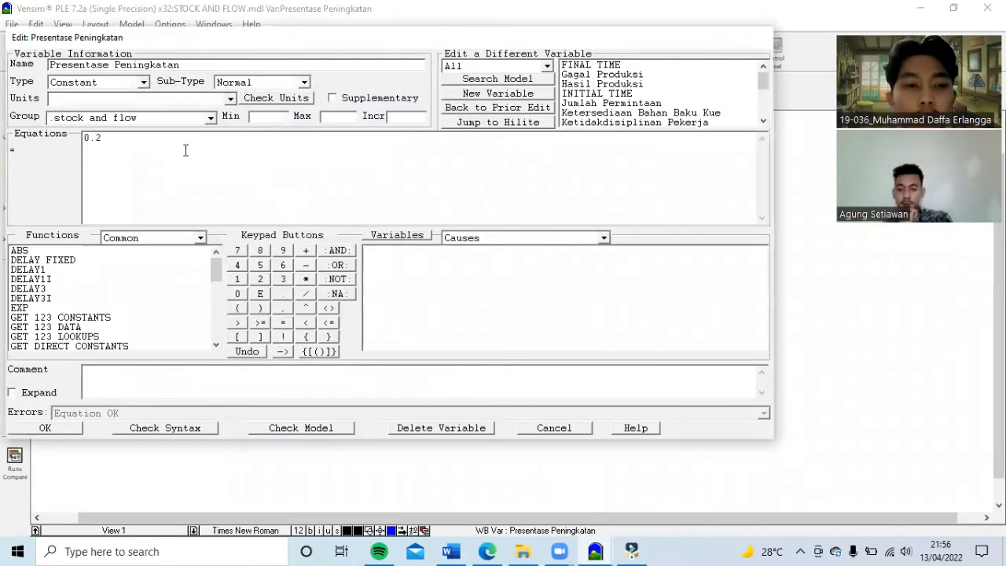
{"action": "key", "text": "BackSpace"}
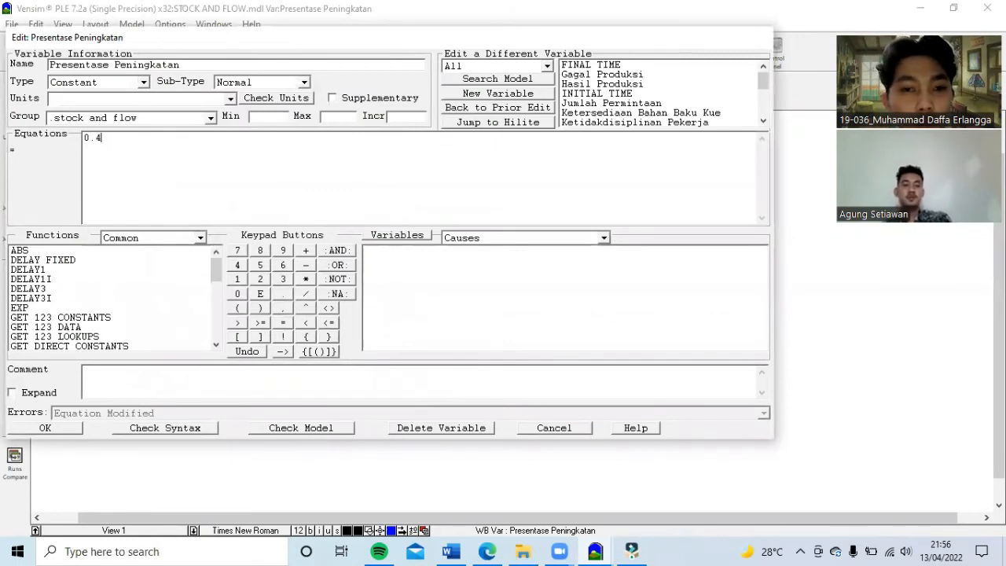
{"action": "left_click", "coordinate": [46, 428]}
Simulate the model with all variables selected, overwriting the existing Current dataset
{"action": "key", "text": "ctrl+a"}
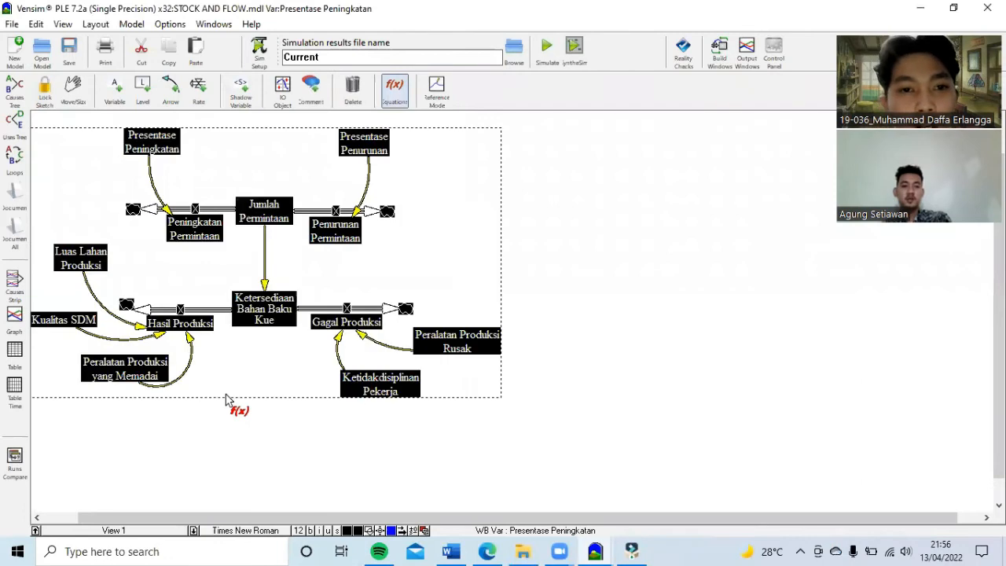
{"action": "left_click", "coordinate": [547, 47]}
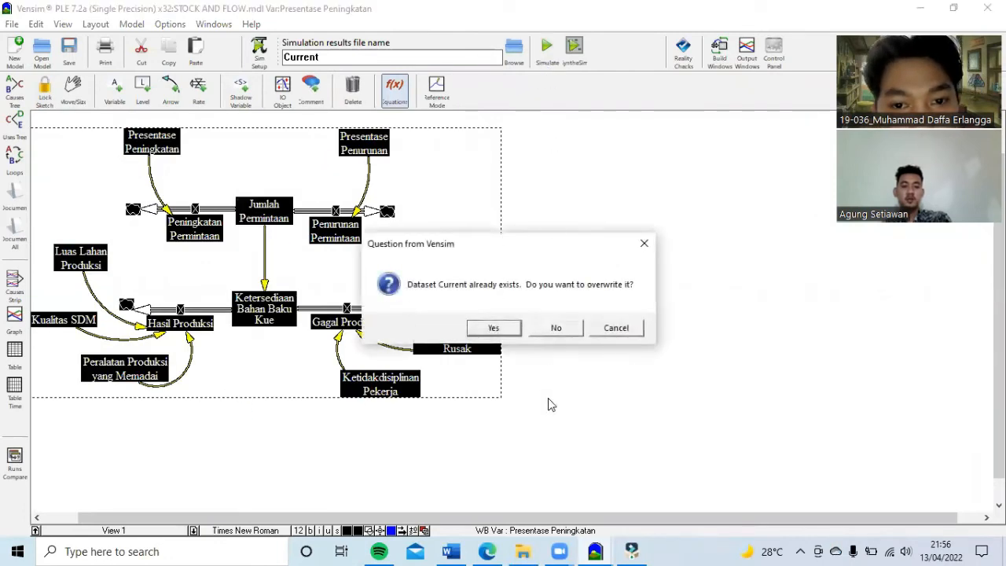
{"action": "left_click", "coordinate": [496, 328]}
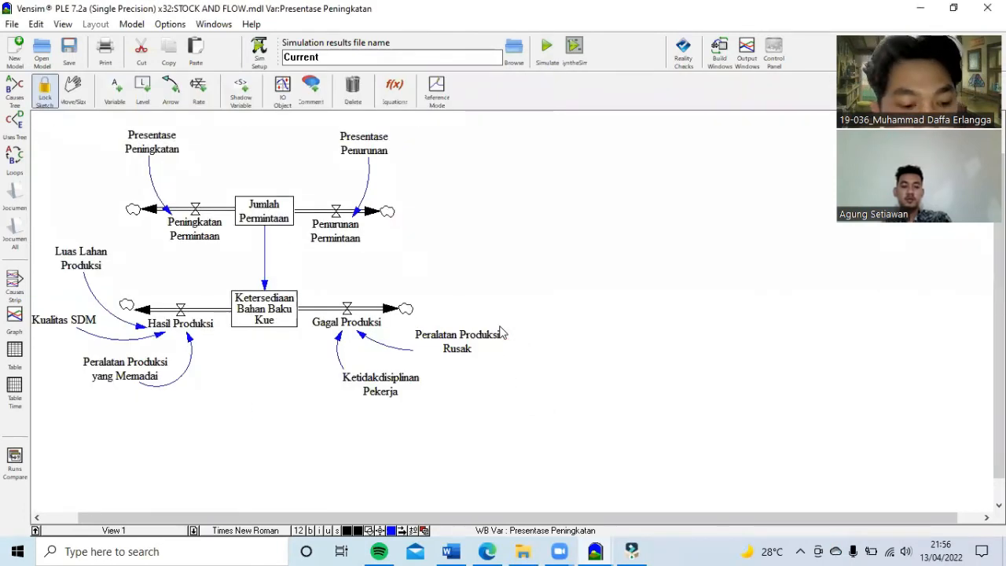
Show the results of all model variables in one graph, widen it to inspect the curves, and close it
{"action": "key", "text": "ctrl+a"}
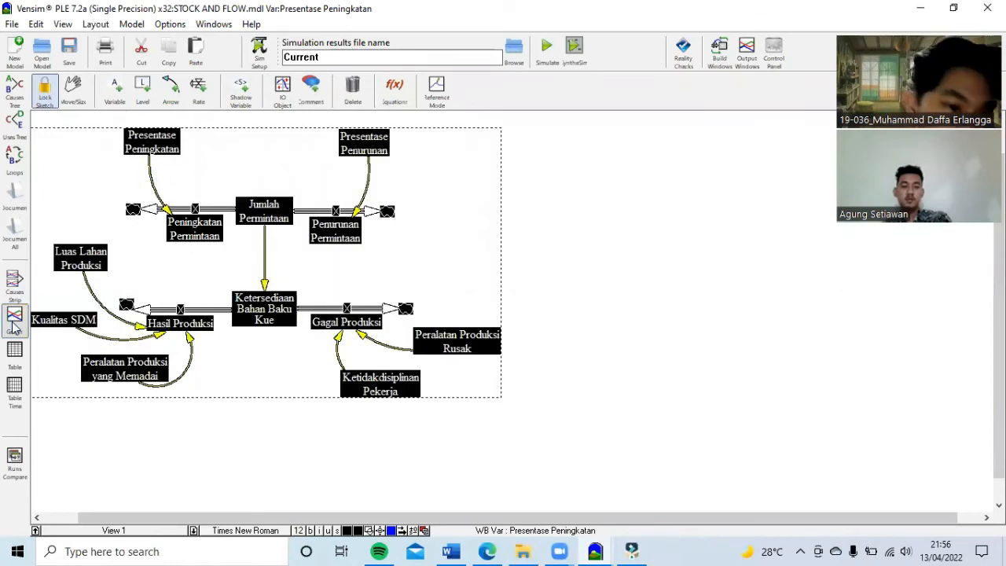
{"action": "left_click", "coordinate": [13, 324]}
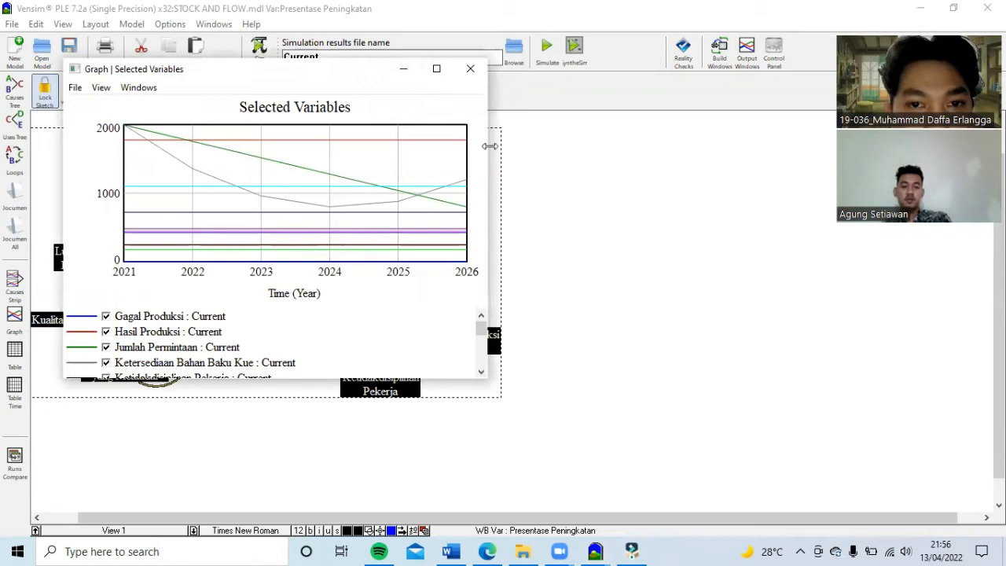
{"action": "left_click_drag", "start_coordinate": [490, 146], "coordinate": [575, 155]}
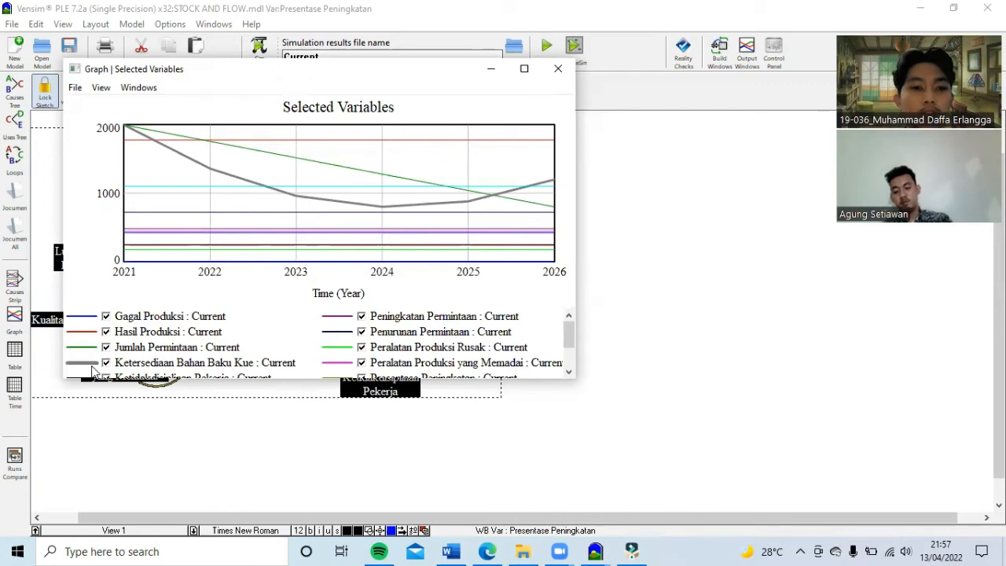
{"action": "left_click", "coordinate": [557, 75]}
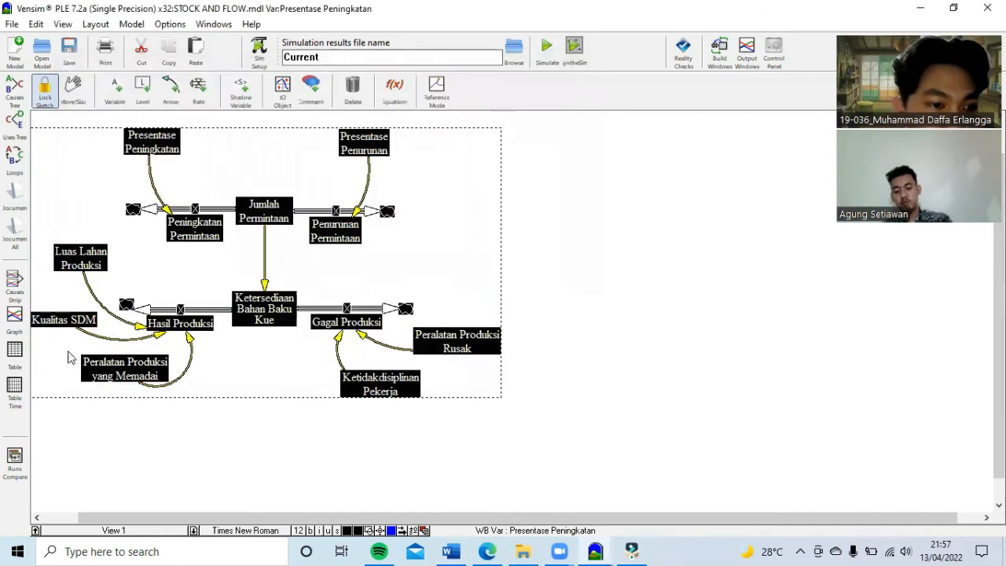
Show the yearly results of all selected variables in a table, close it and clear the selection
{"action": "left_click", "coordinate": [14, 352]}
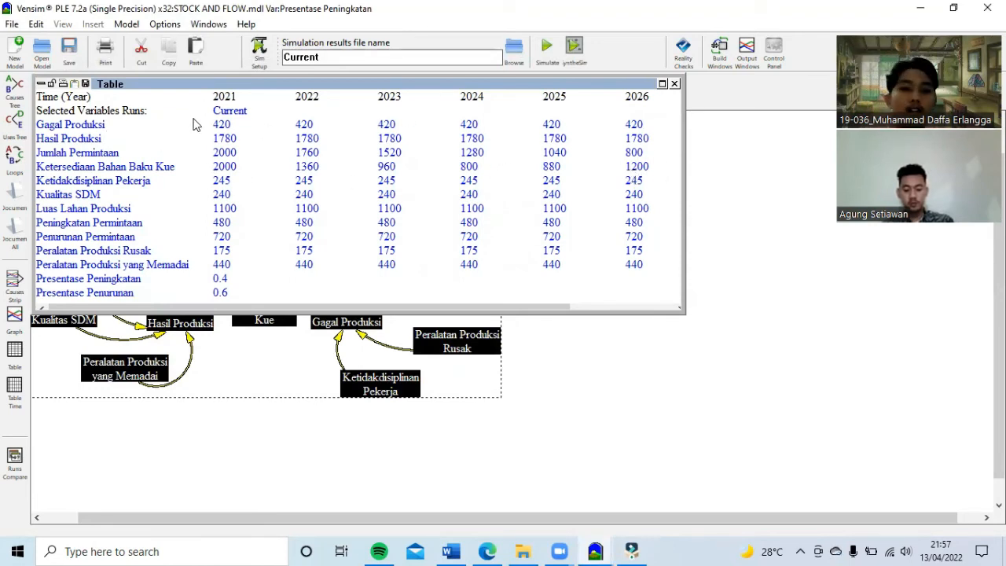
{"action": "left_click", "coordinate": [674, 85]}
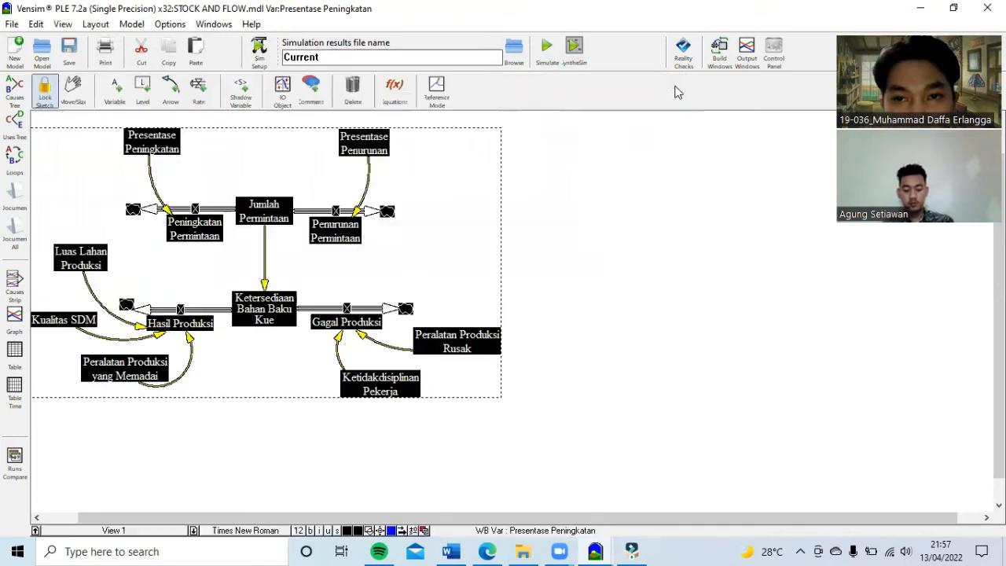
{"action": "left_click", "coordinate": [547, 210]}
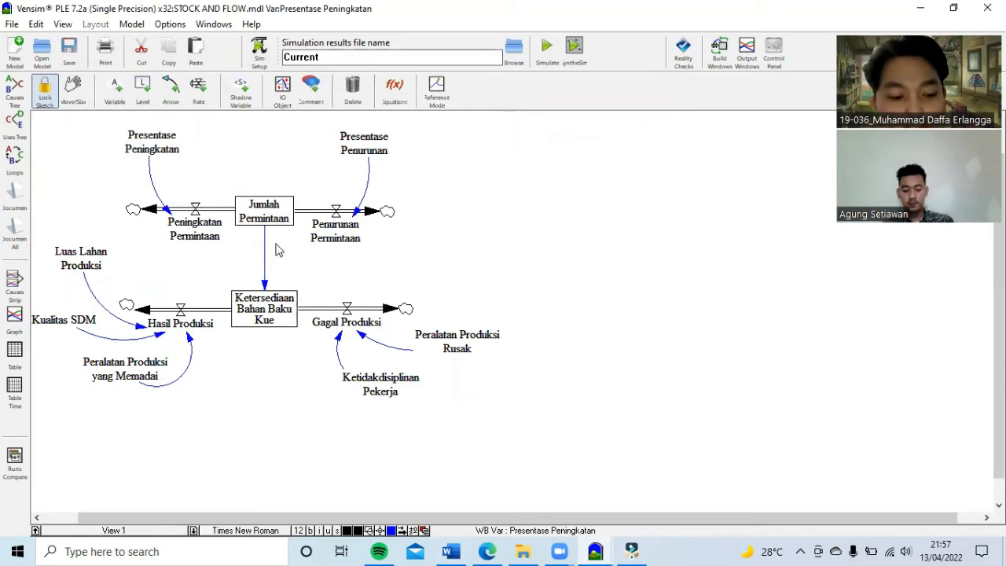
{"action": "key", "text": "ctrl+a"}
{"action": "left_click", "coordinate": [602, 148]}
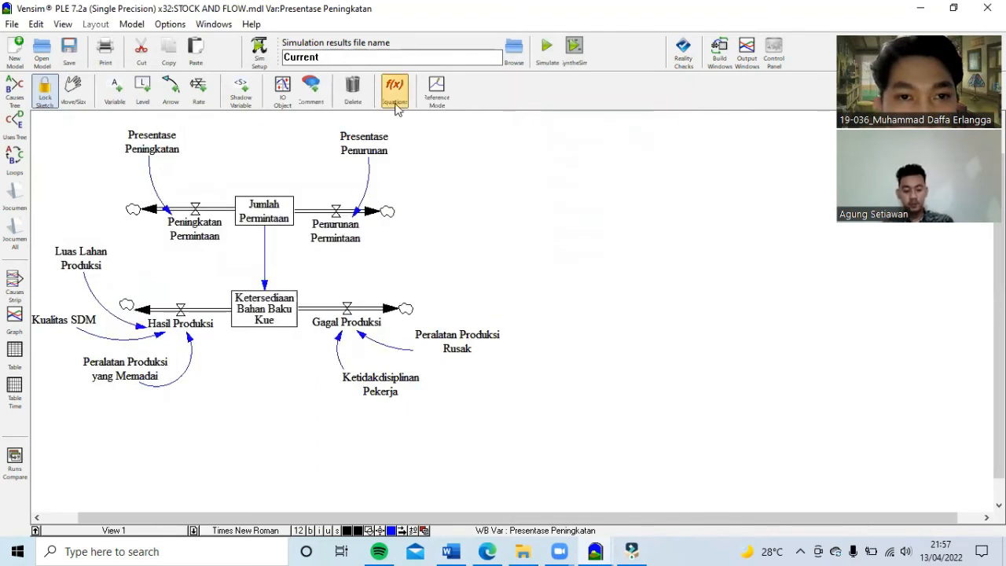
Set the constant Presentase Peningkatan back to 0.2 in its equation
{"action": "left_click", "coordinate": [397, 108]}
{"action": "left_click", "coordinate": [156, 144]}
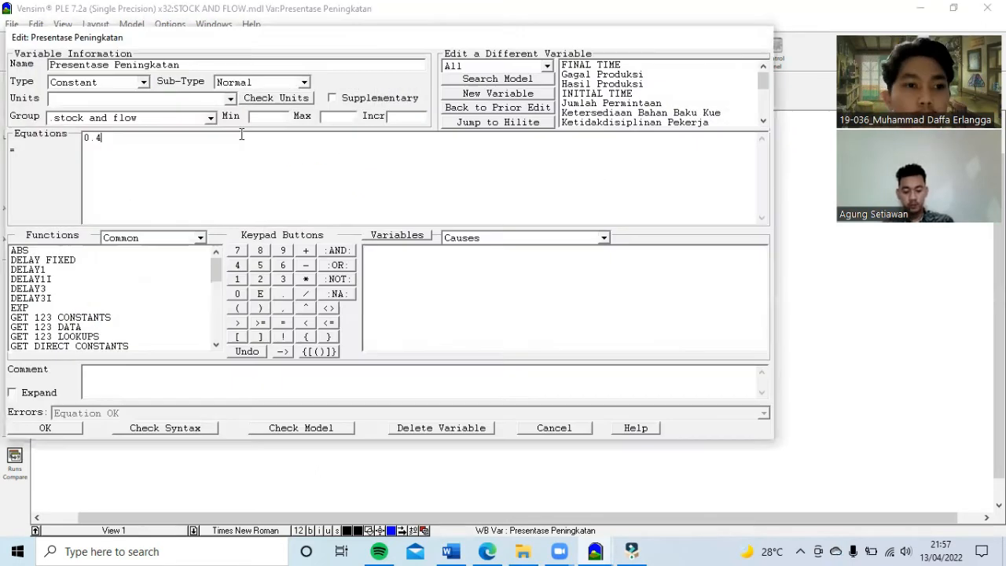
{"action": "key", "text": "BackSpace"}
{"action": "type", "text": "2"}
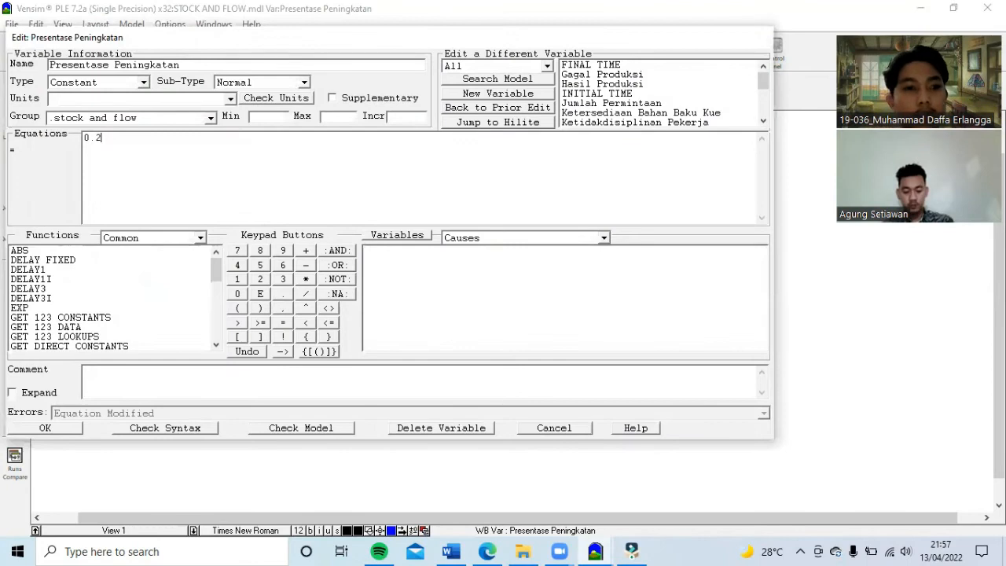
{"action": "left_click", "coordinate": [68, 430]}
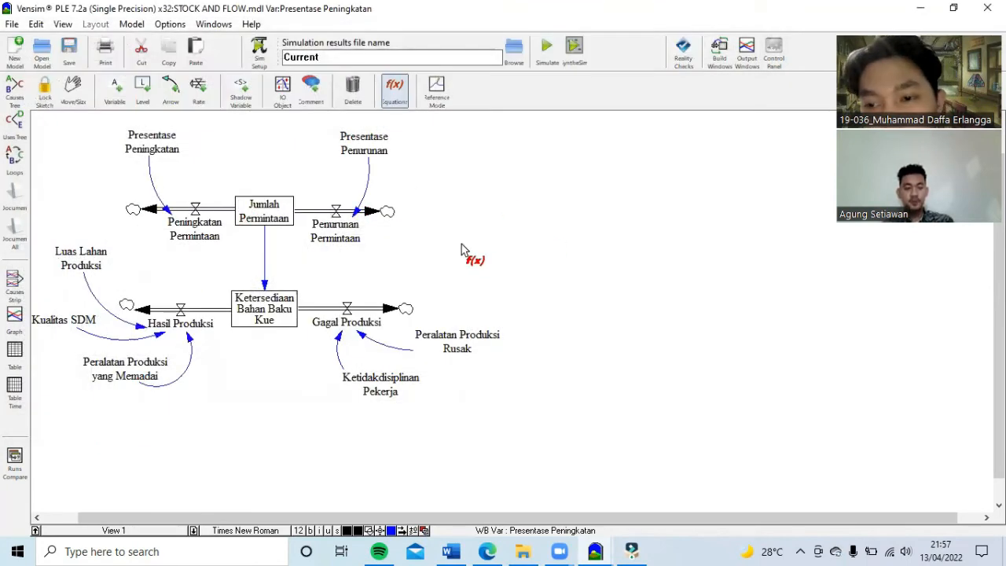
Set the constant Presentase Penurunan to 0.8 in its equation
{"action": "left_click", "coordinate": [367, 146]}
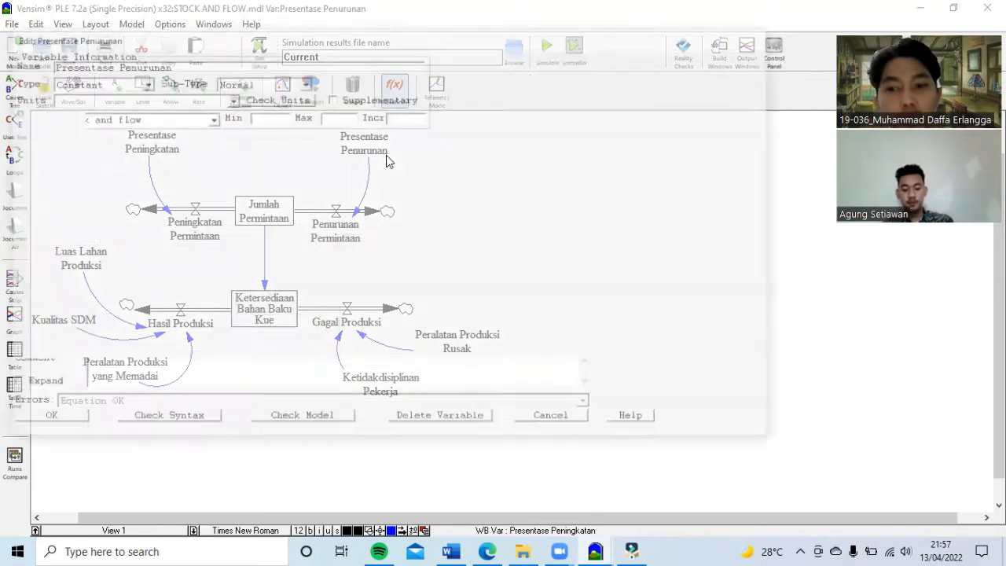
{"action": "key", "text": "BackSpace"}
{"action": "type", "text": "8"}
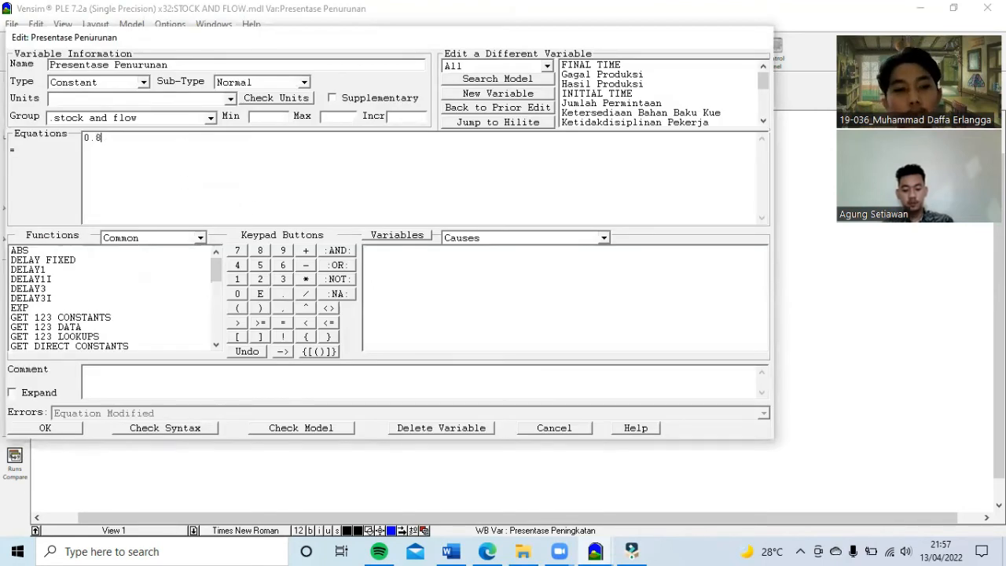
{"action": "left_click", "coordinate": [45, 427]}
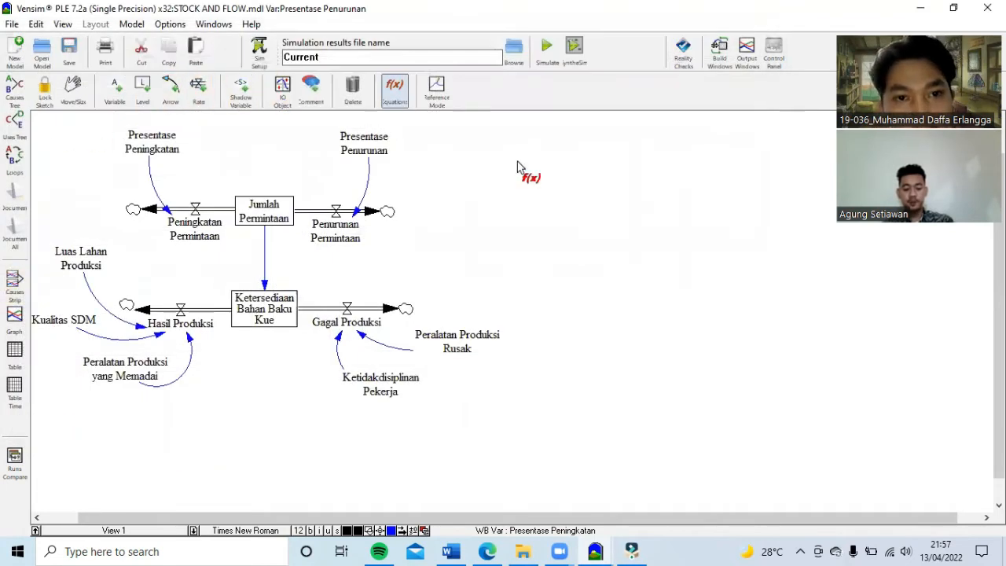
Rerun the simulation with all variables selected, overwriting the Current dataset
{"action": "key", "text": "ctrl+a"}
{"action": "left_click", "coordinate": [547, 53]}
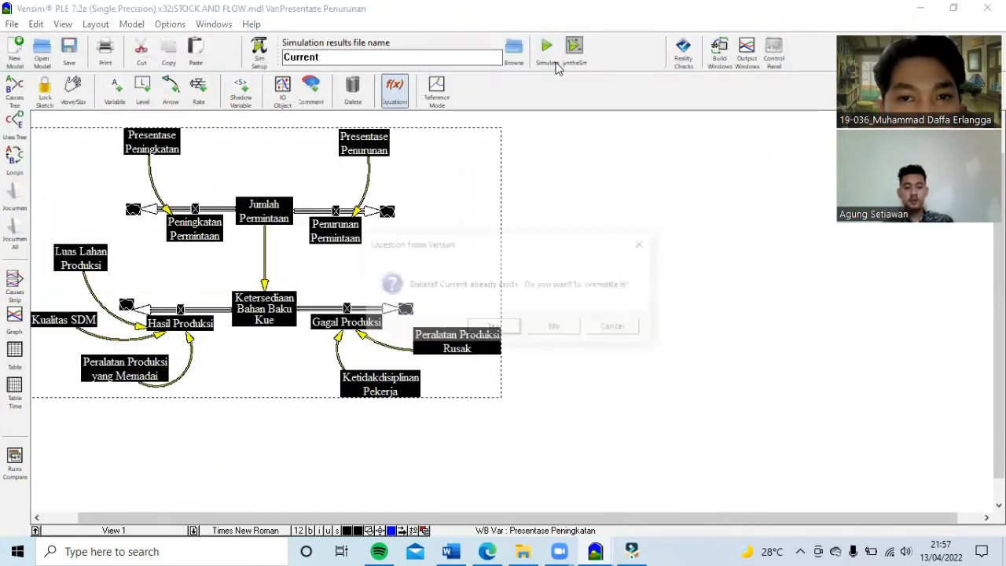
{"action": "left_click", "coordinate": [503, 328]}
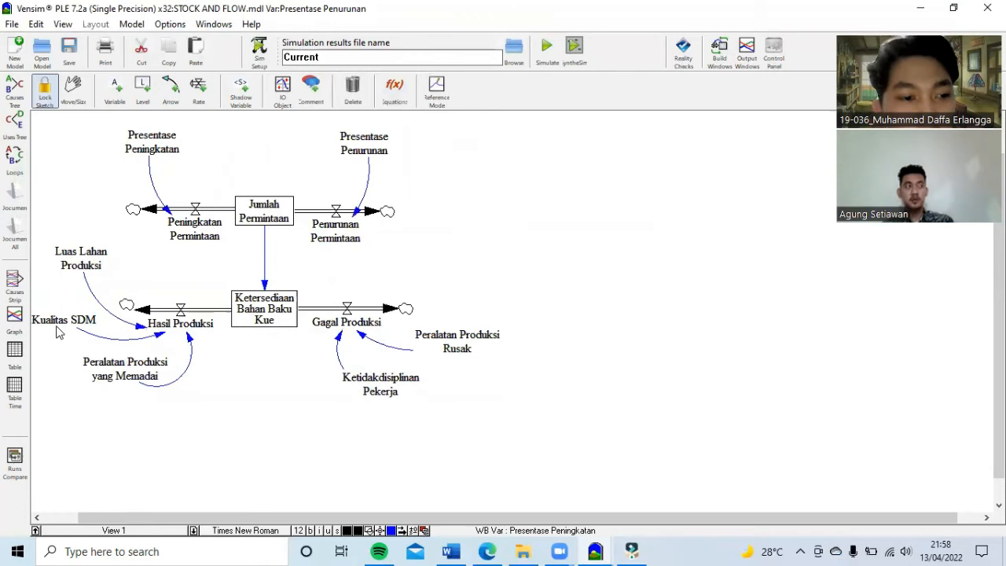
Examine the new results of all variables in a full-screen graph and a yearly table, closing both
{"action": "key", "text": "ctrl+a"}
{"action": "left_click", "coordinate": [13, 317]}
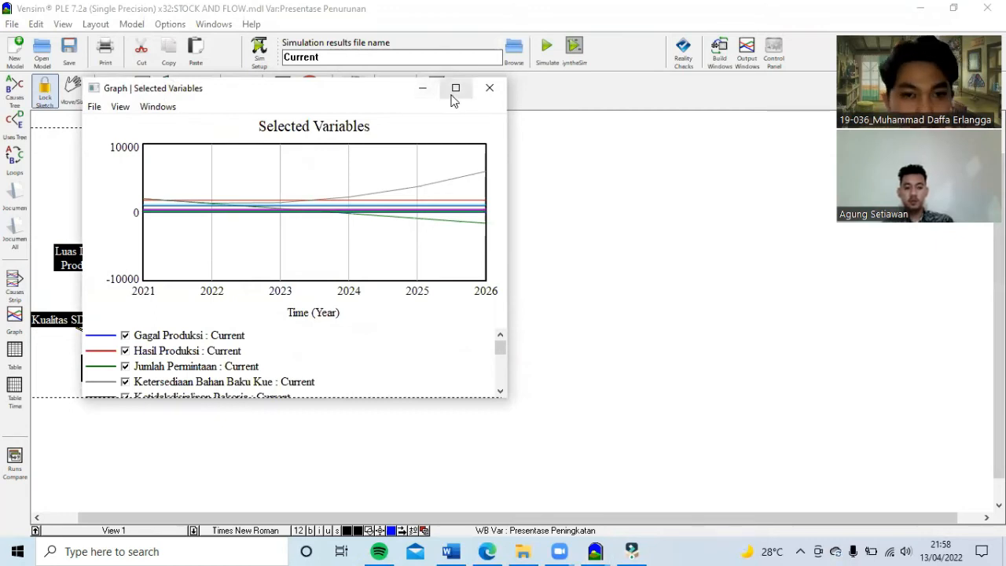
{"action": "left_click", "coordinate": [455, 88]}
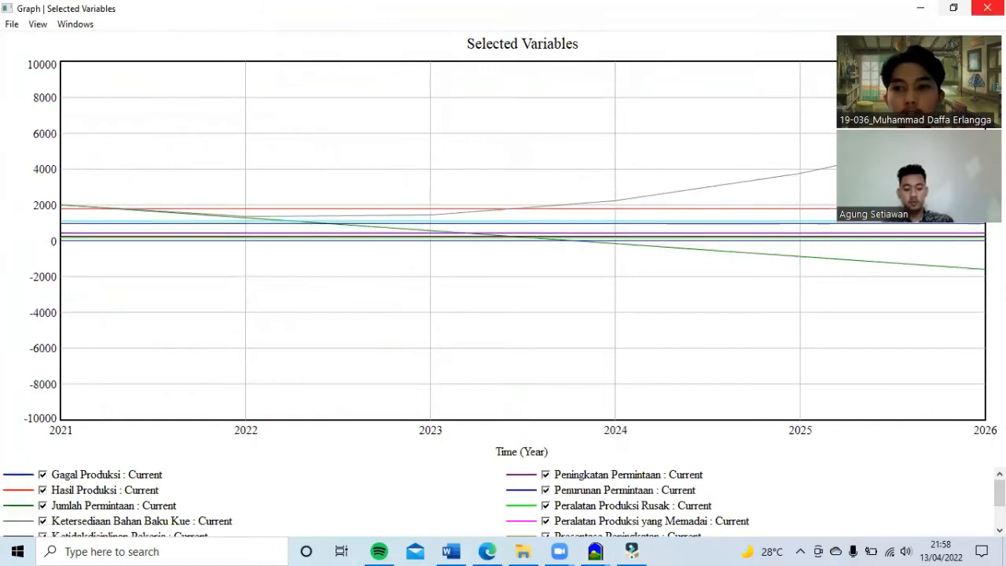
{"action": "left_click", "coordinate": [983, 9]}
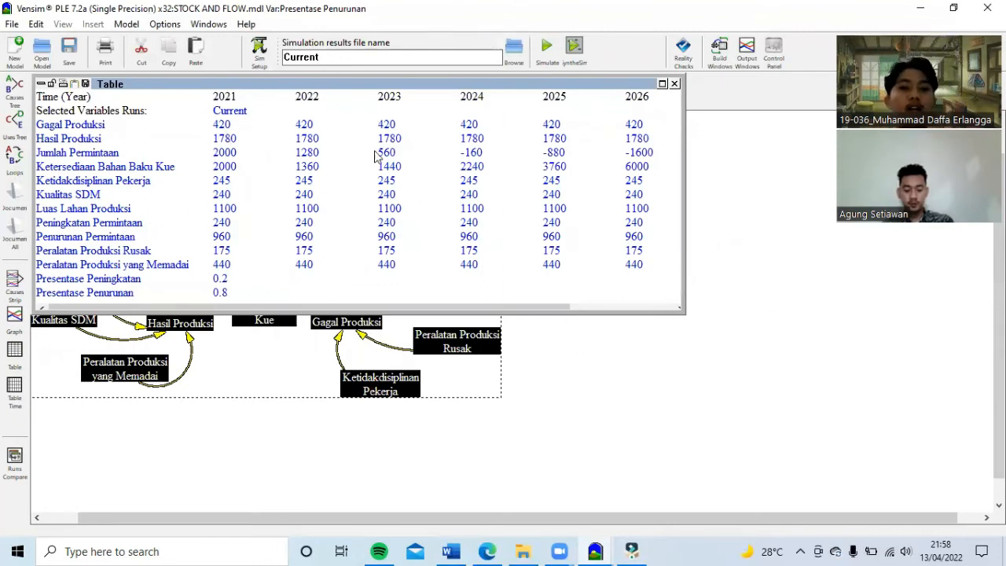
{"action": "left_click", "coordinate": [675, 85]}
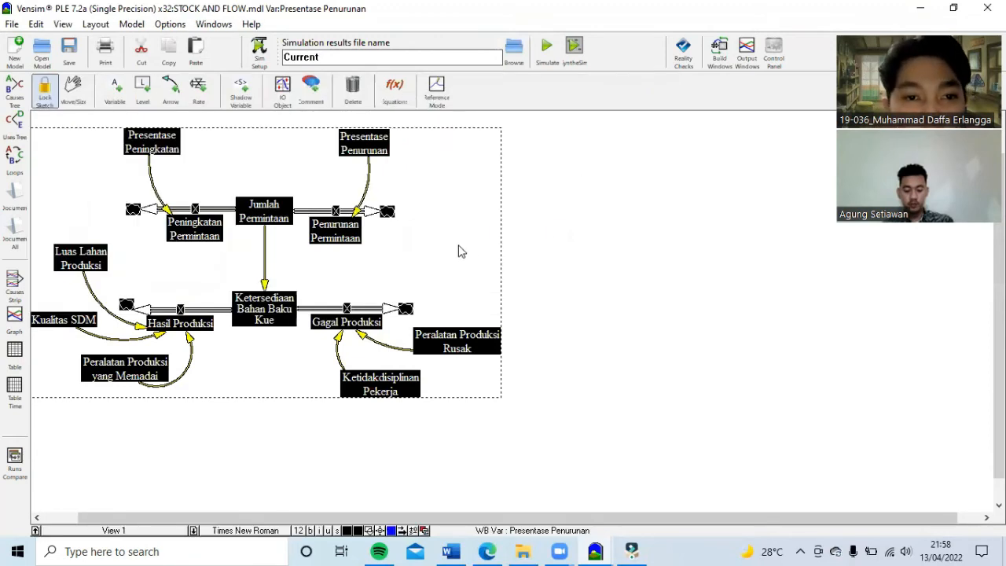
{"action": "left_click", "coordinate": [548, 236]}
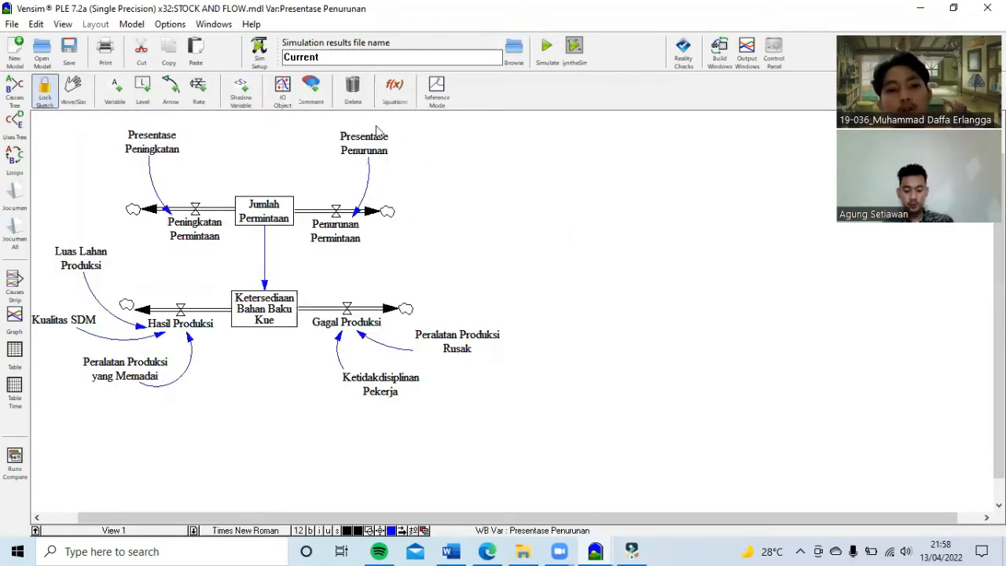
Edit the equation of the constant Presentase Penurunan and confirm it
{"action": "left_click", "coordinate": [395, 88]}
{"action": "left_click", "coordinate": [384, 156]}
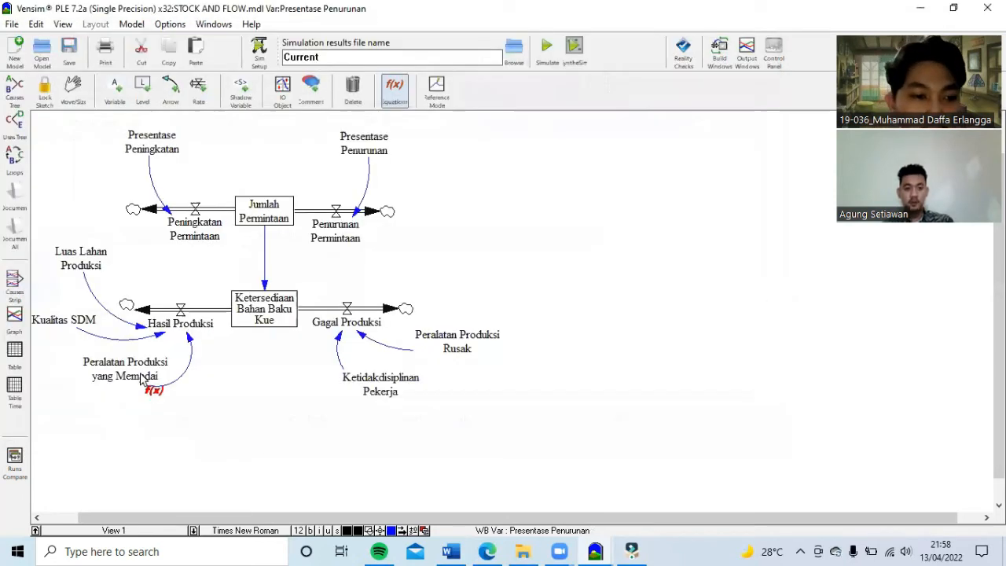
{"action": "left_click", "coordinate": [35, 429]}
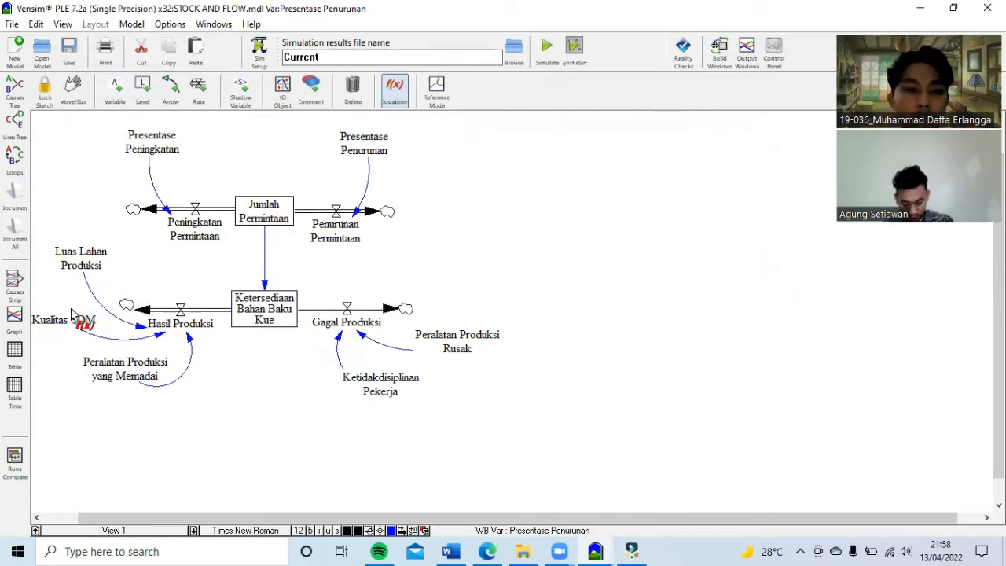
Edit the equation of Peralatan Produksi yang Memadai, replacing one of its 2 digits with 3
{"action": "left_click", "coordinate": [135, 370]}
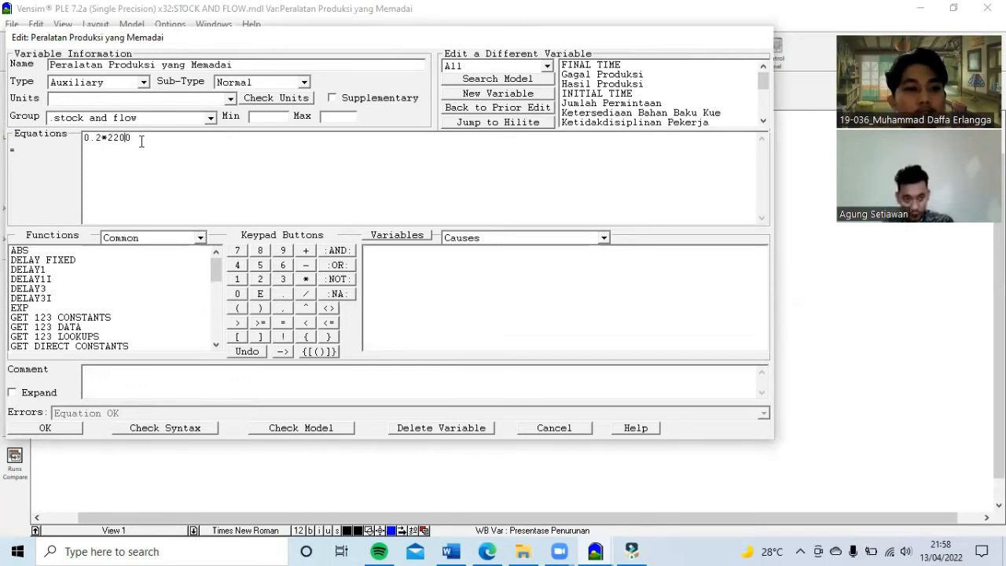
{"action": "key", "text": "Left"}
{"action": "key", "text": "Left"}
{"action": "key", "text": "BackSpace"}
{"action": "type", "text": "3"}
{"action": "left_click", "coordinate": [36, 429]}
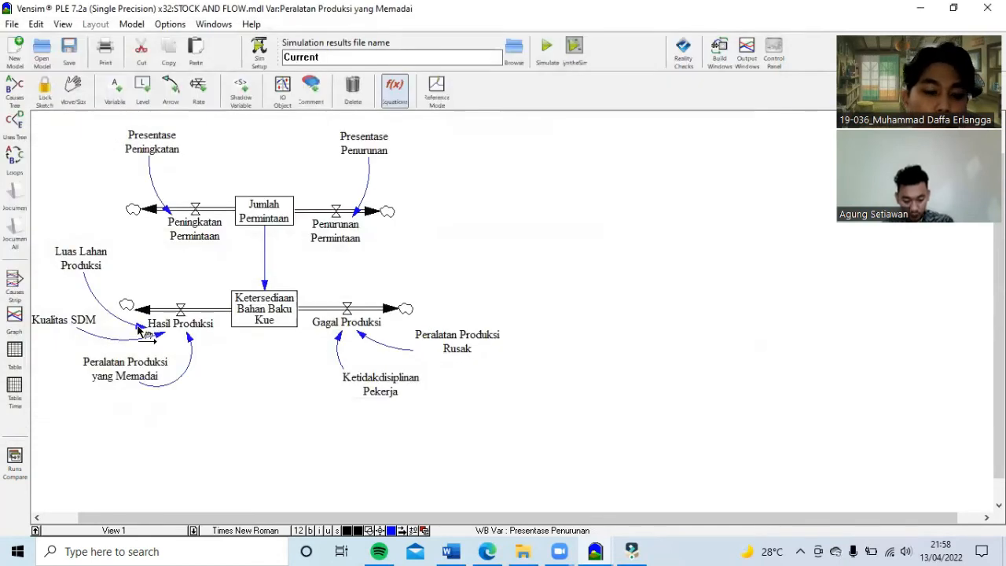
Simulate the edited model, overwriting the Current dataset, and view all variables in a widened graph before closing it
{"action": "left_click", "coordinate": [547, 46]}
{"action": "left_click", "coordinate": [512, 326]}
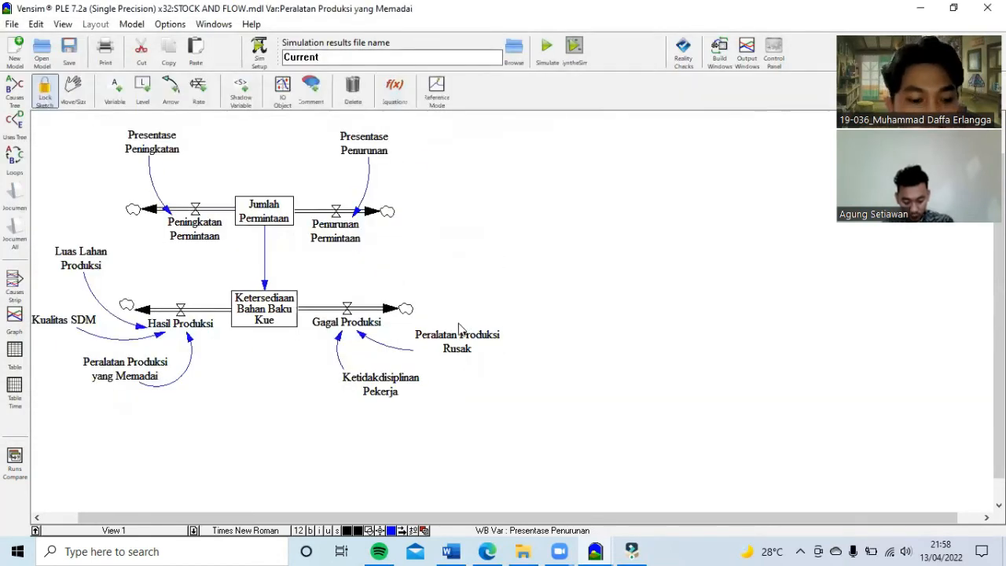
{"action": "left_click", "coordinate": [13, 318]}
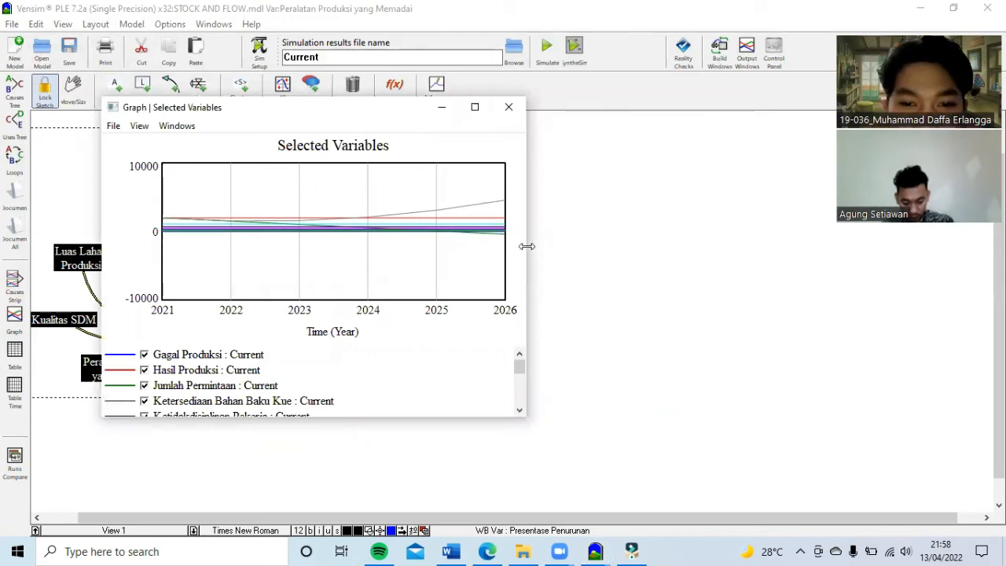
{"action": "left_click_drag", "start_coordinate": [527, 246], "coordinate": [681, 250]}
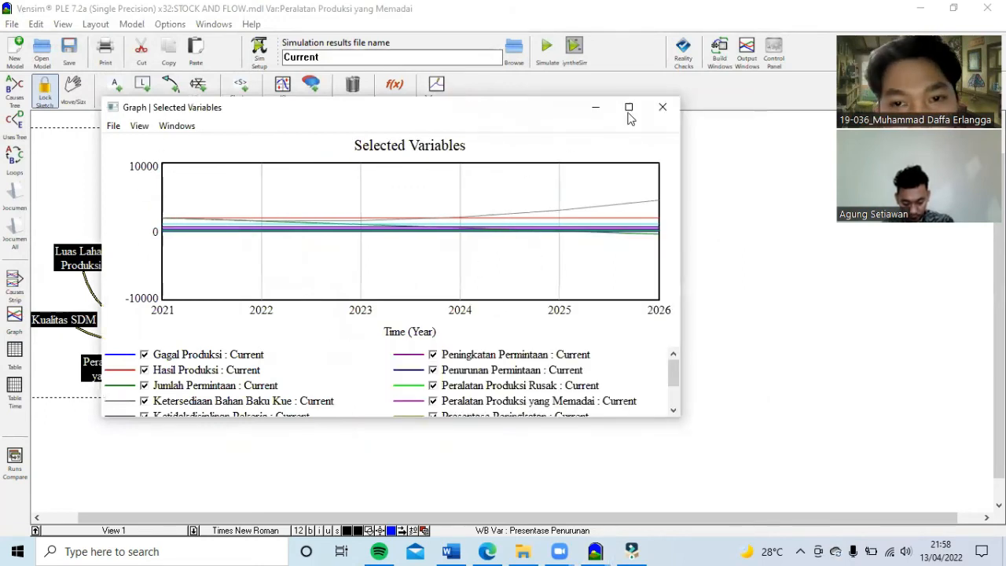
{"action": "left_click", "coordinate": [662, 107]}
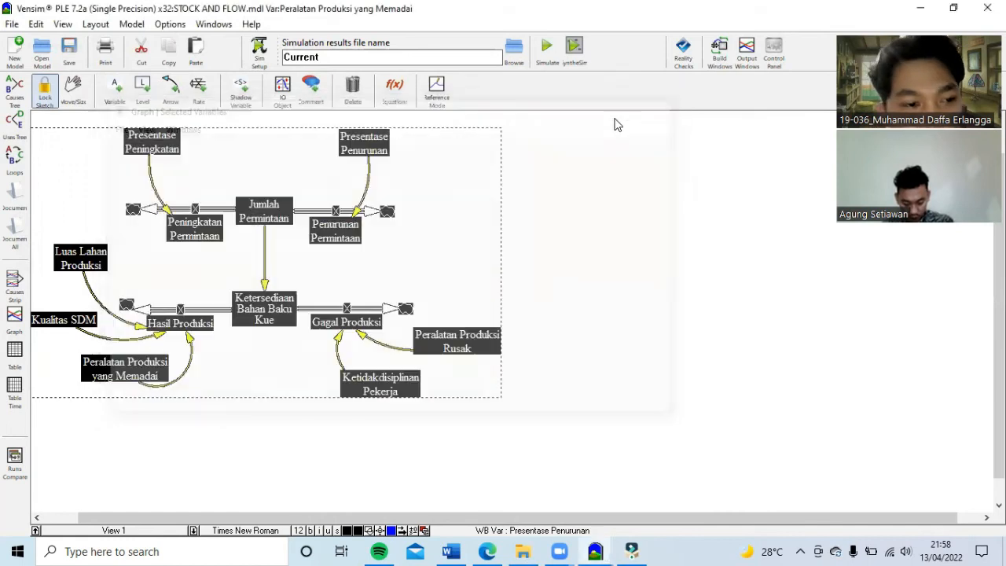
View the yearly results of all selected variables for 2021 to 2026 in a table, and close it
{"action": "left_click", "coordinate": [14, 351]}
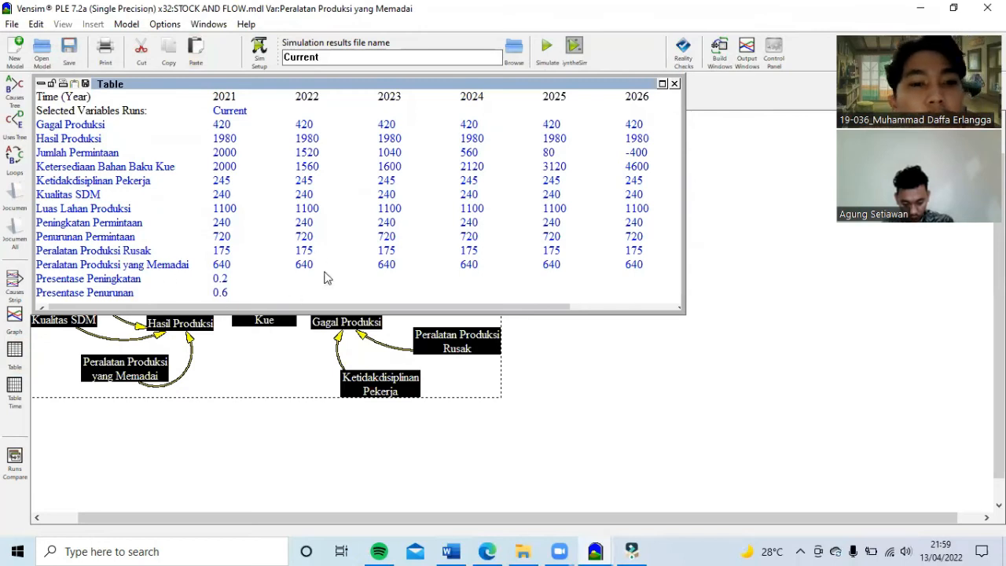
{"action": "left_click", "coordinate": [675, 83]}
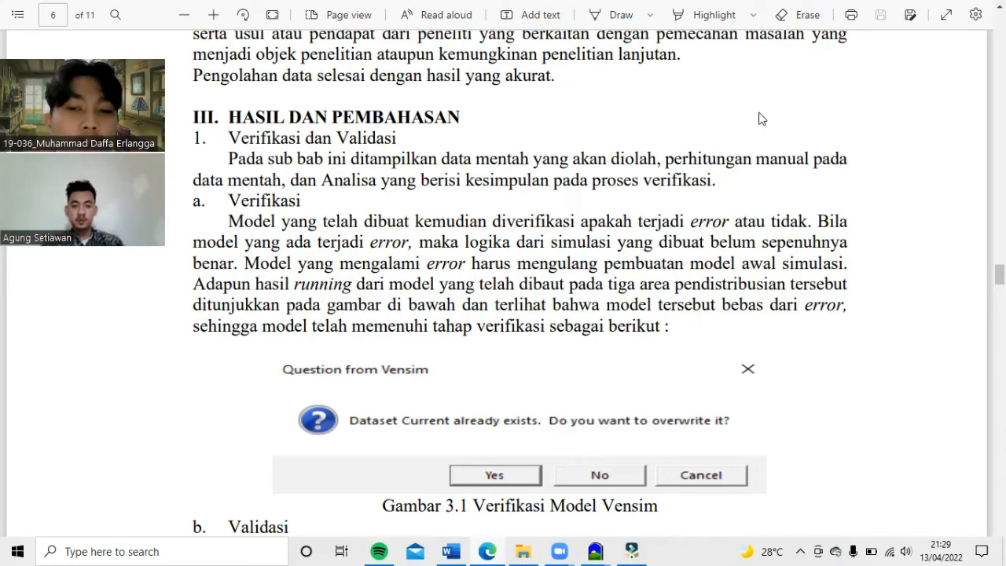
In the PDF report in Edge, read the verification and validation section with its E1 and E2 error calculations, through to the Output Simulasi model figure
{"action": "scroll", "coordinate": [912, 354], "scroll_direction": "down", "scroll_amount": 2}
{"action": "scroll", "coordinate": [839, 353], "scroll_direction": "down", "scroll_amount": 3}
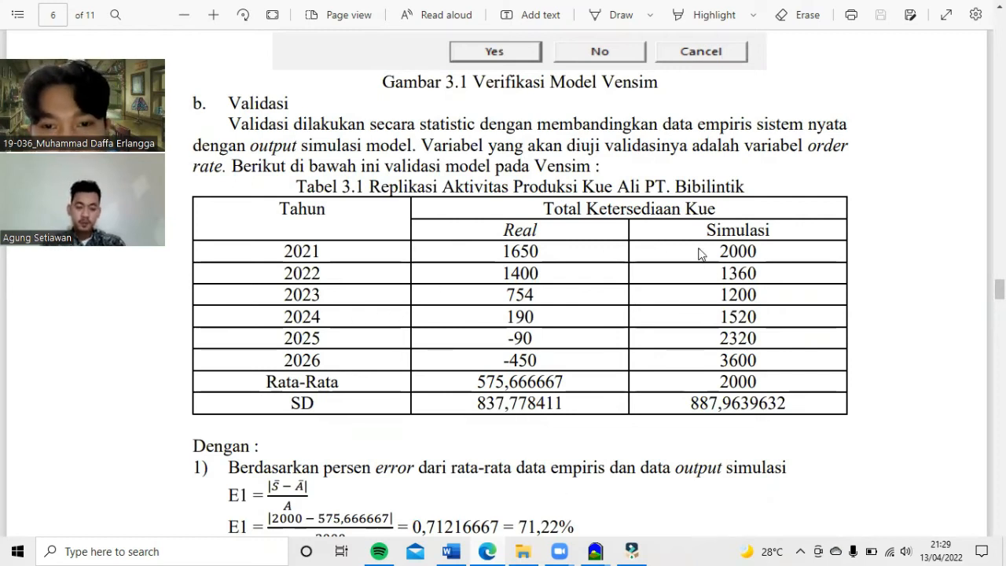
{"action": "scroll", "coordinate": [540, 375], "scroll_direction": "down", "scroll_amount": 3}
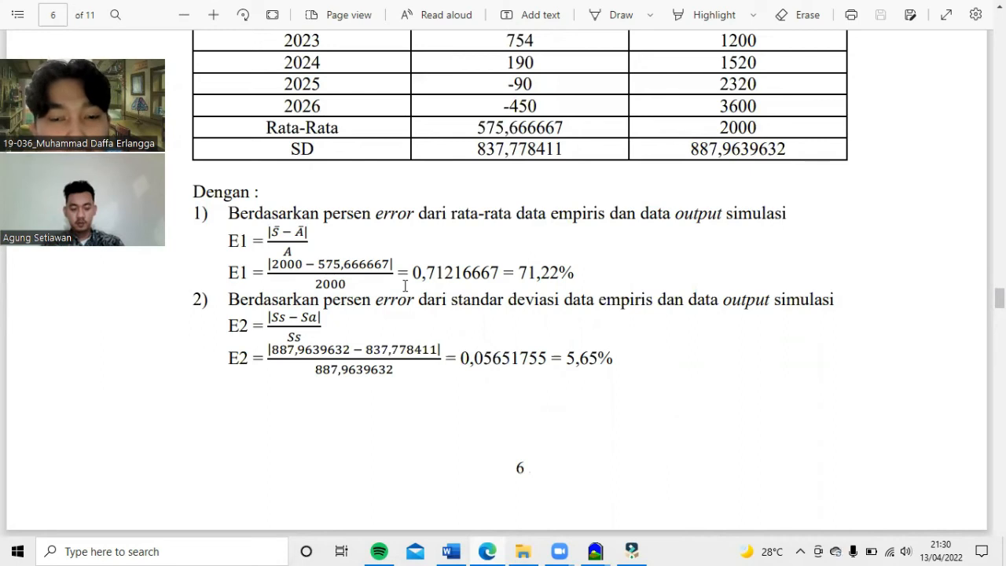
{"action": "scroll", "coordinate": [254, 311], "scroll_direction": "down", "scroll_amount": 1}
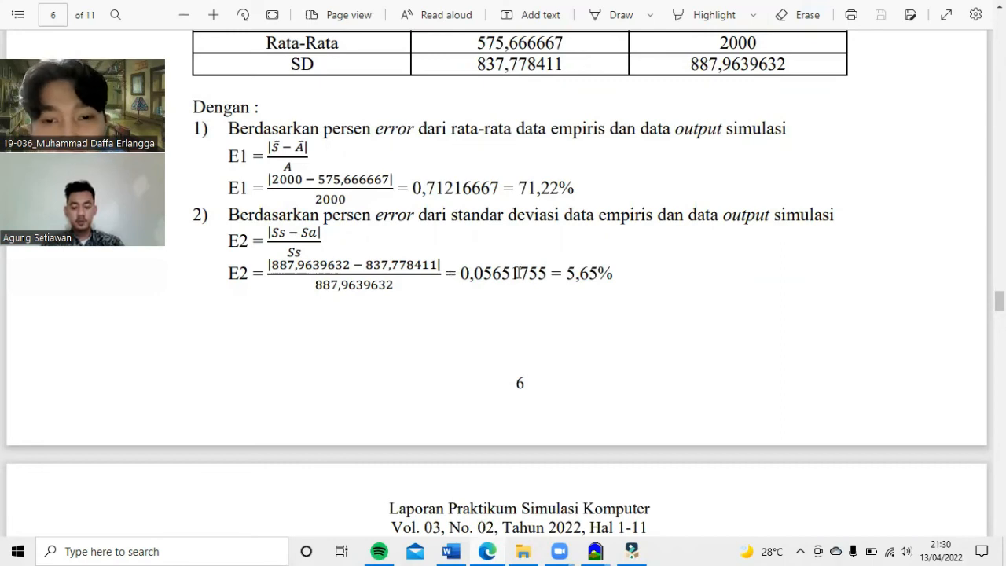
{"action": "scroll", "coordinate": [528, 298], "scroll_direction": "down", "scroll_amount": 5}
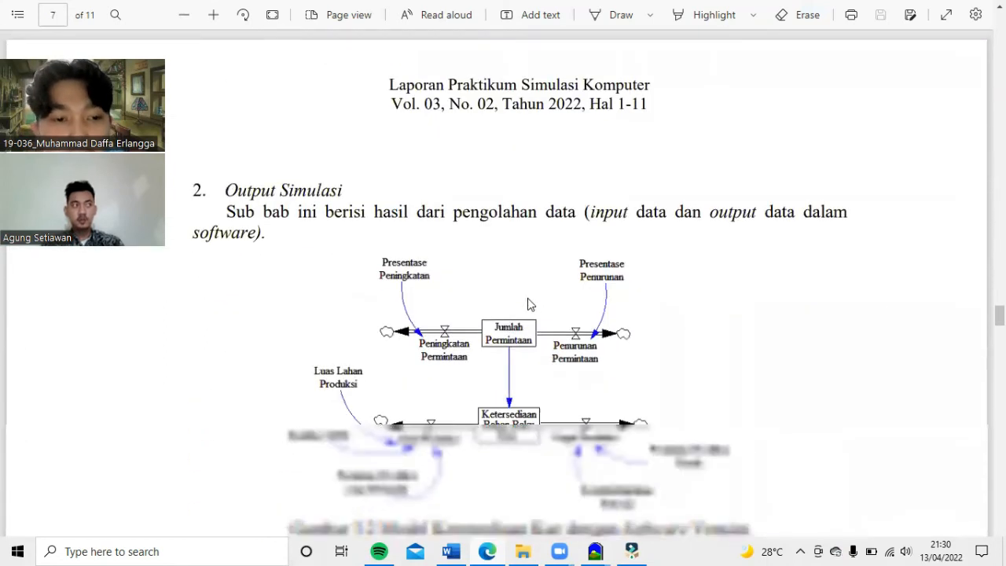
{"action": "scroll", "coordinate": [528, 299], "scroll_direction": "down", "scroll_amount": 1}
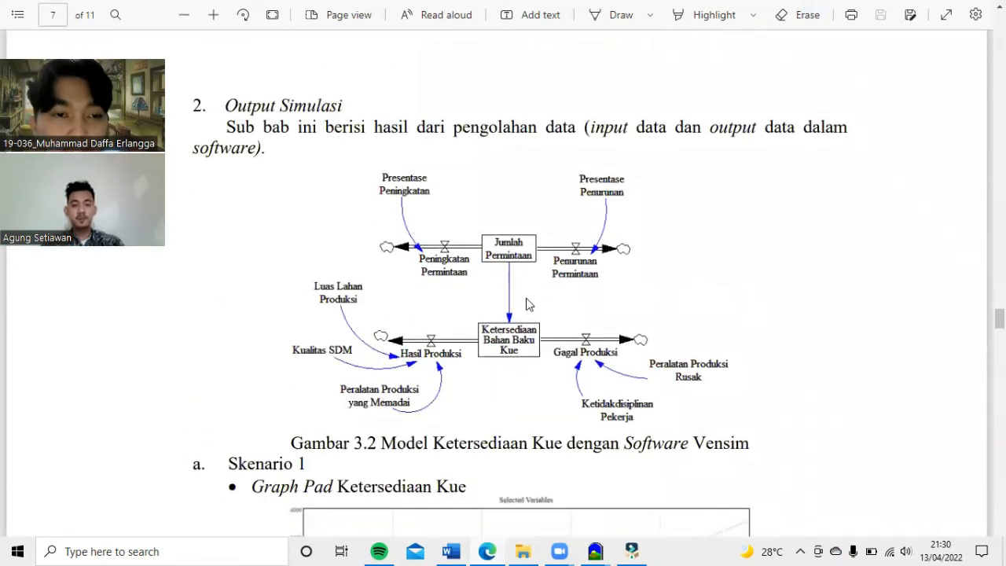